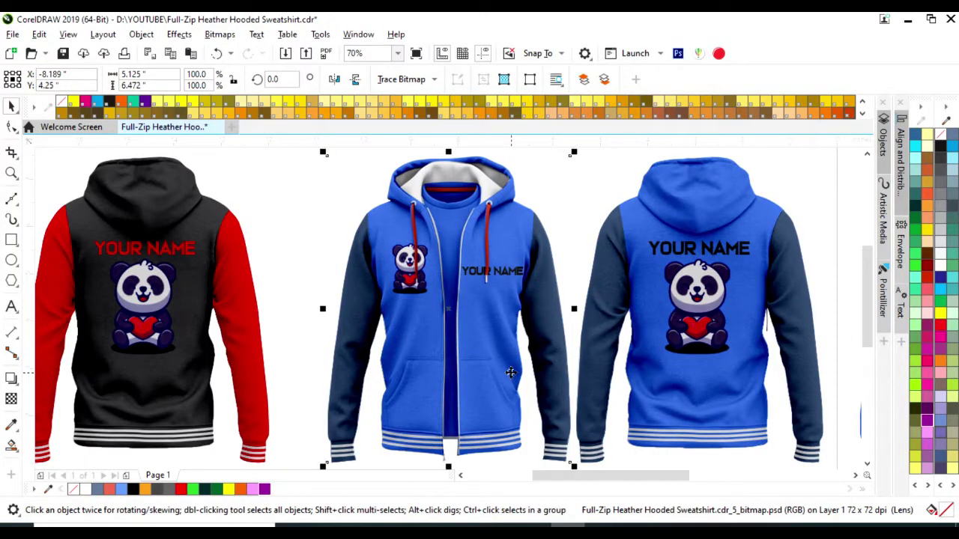
- Zoom in on the blue and the black/red hoodie pairs to inspect them close up
key(F4)
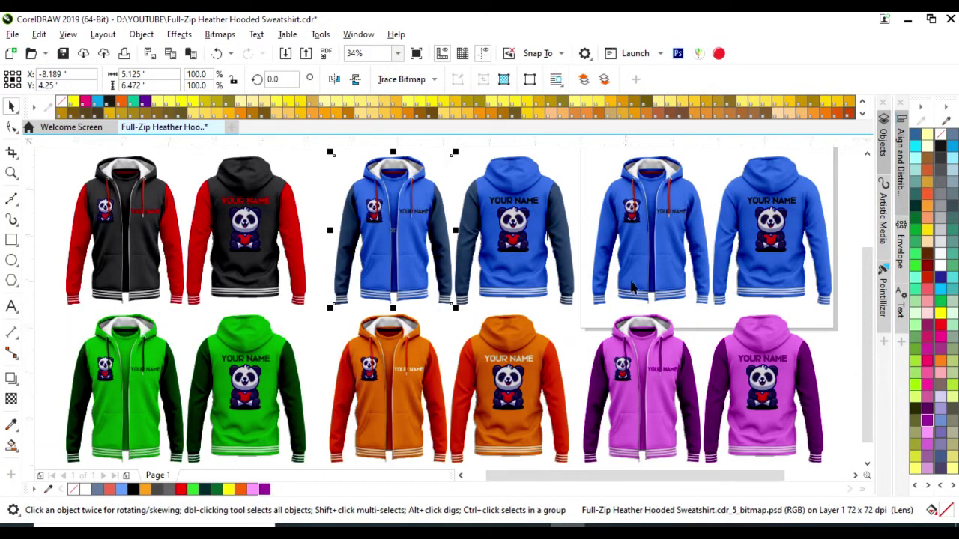
click(656, 261)
key(shift+F2)
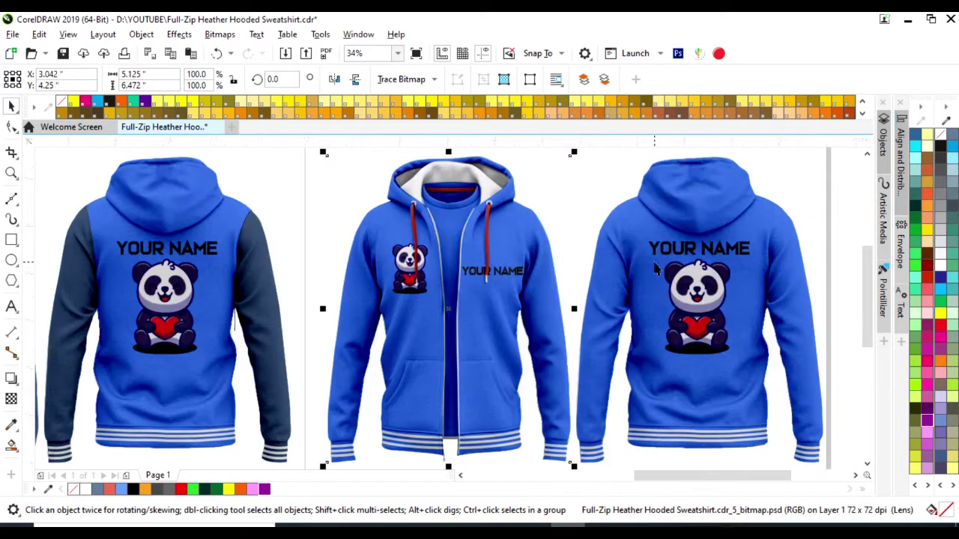
key(F3)
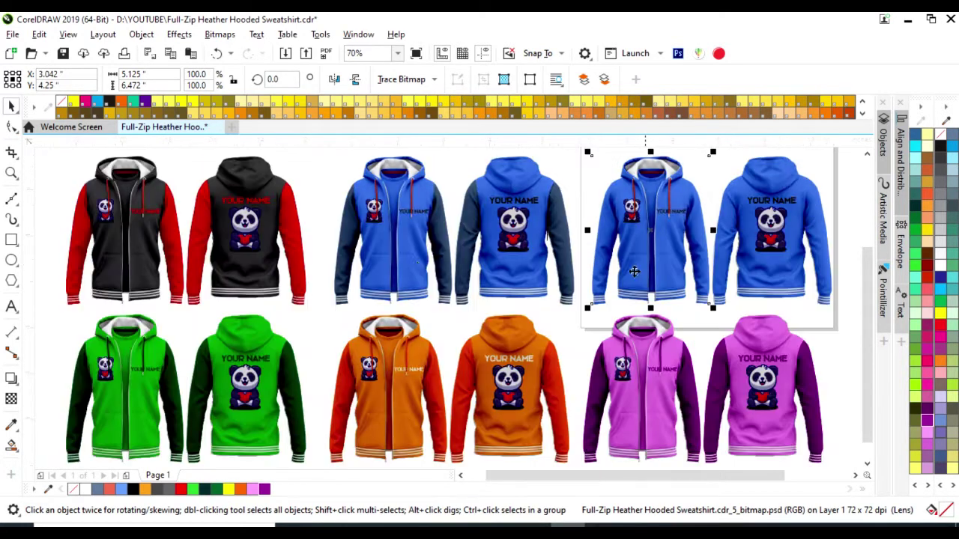
click(140, 274)
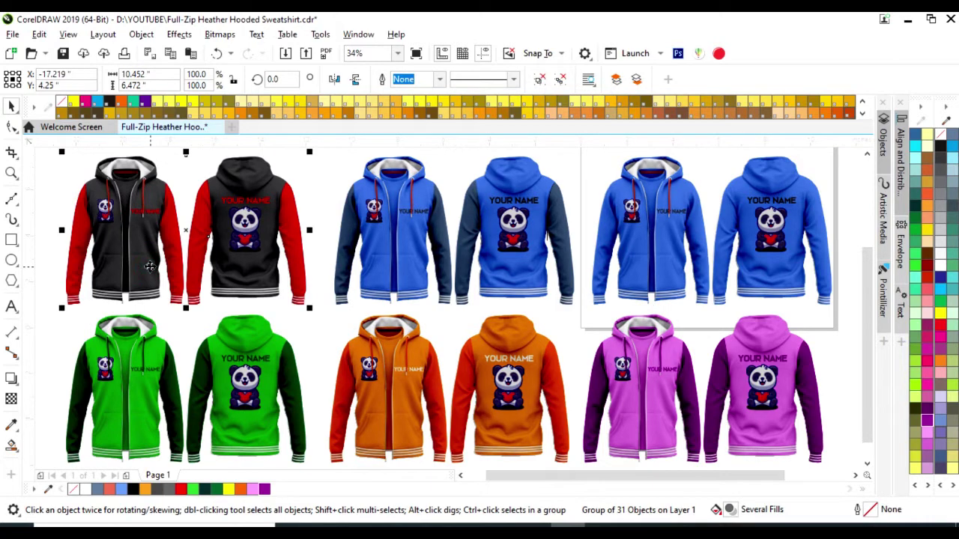
key(shift+F2)
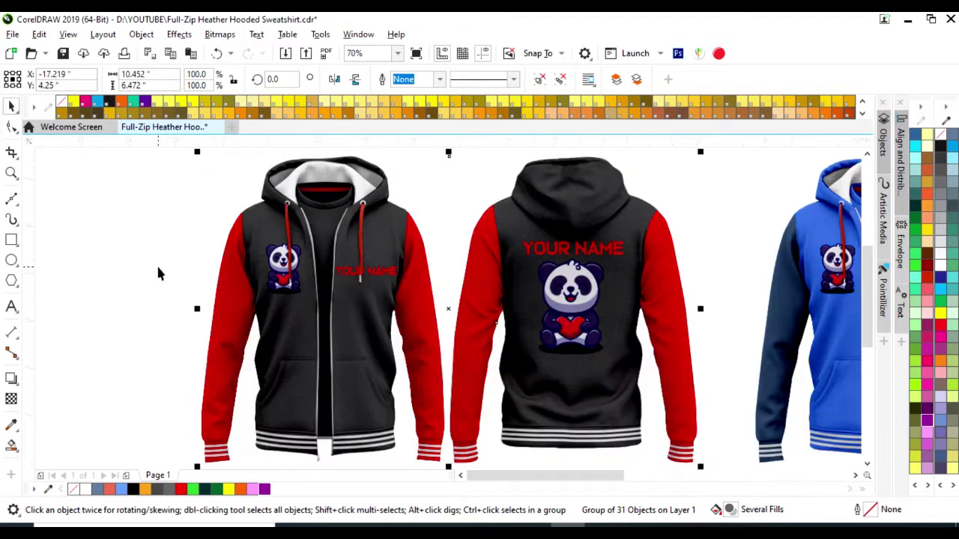
key(F3)
- Inspect the green and orange hoodie pairs close up, then select the pink front hoodie
click(155, 417)
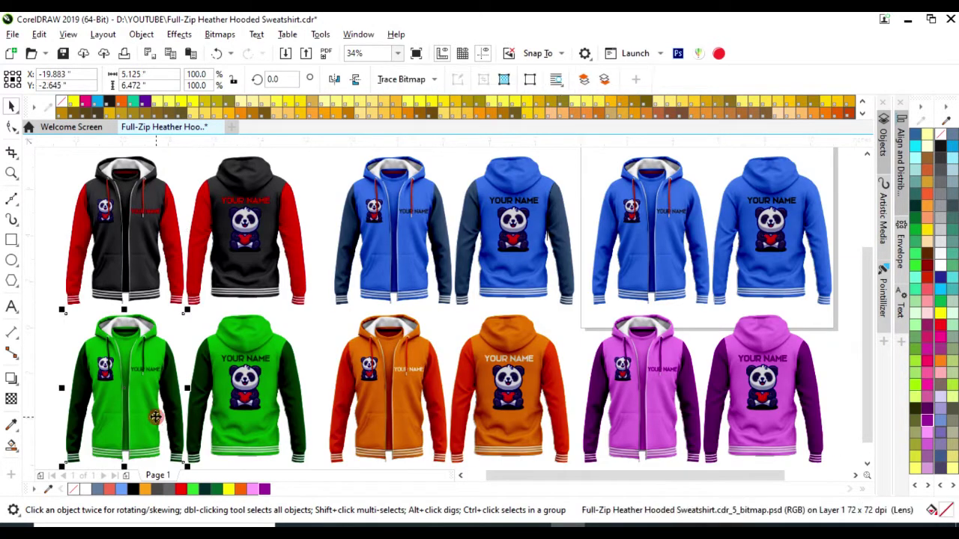
key(shift+F2)
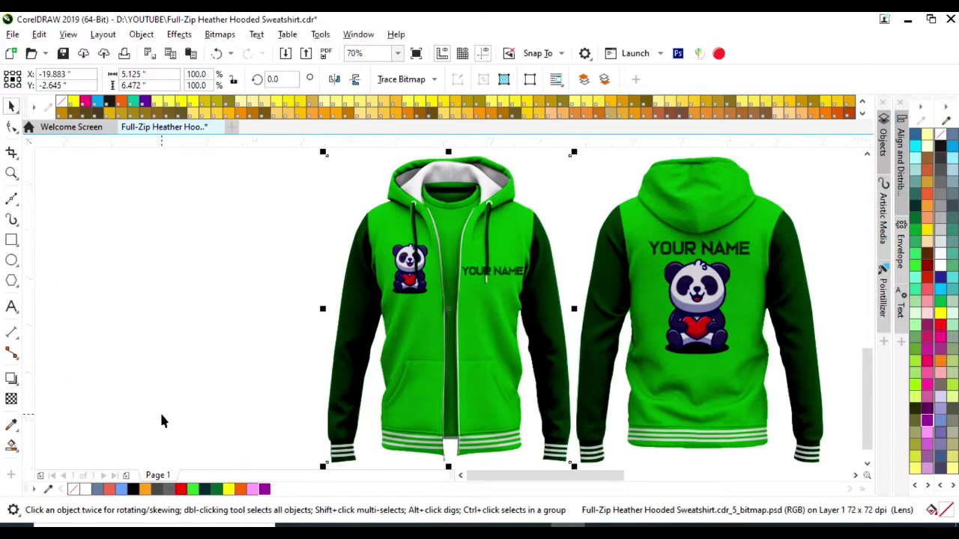
key(F3)
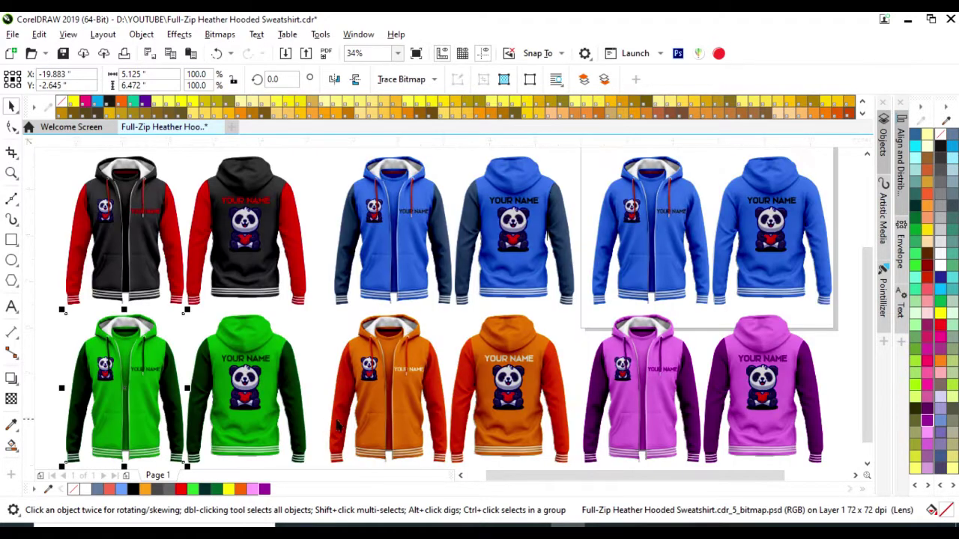
click(404, 416)
key(shift+F2)
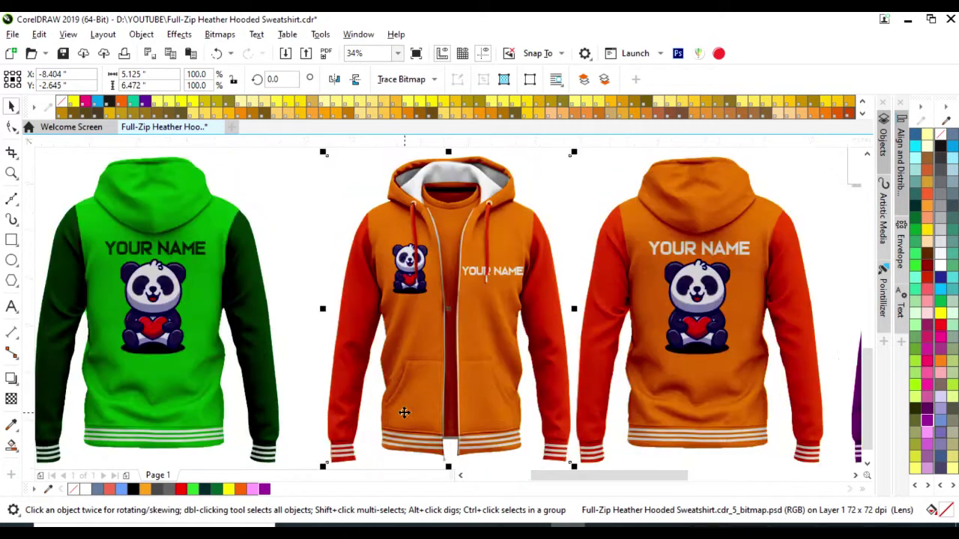
key(F3)
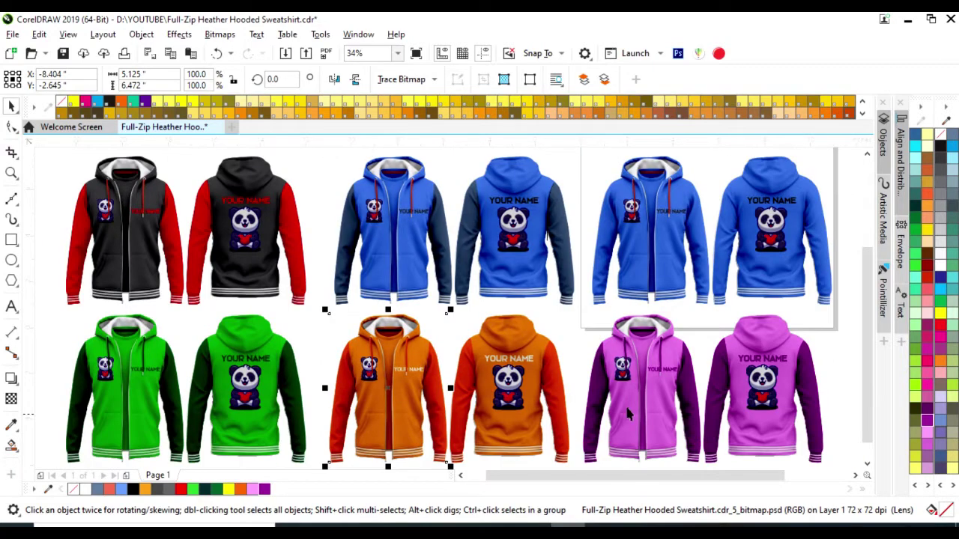
click(627, 414)
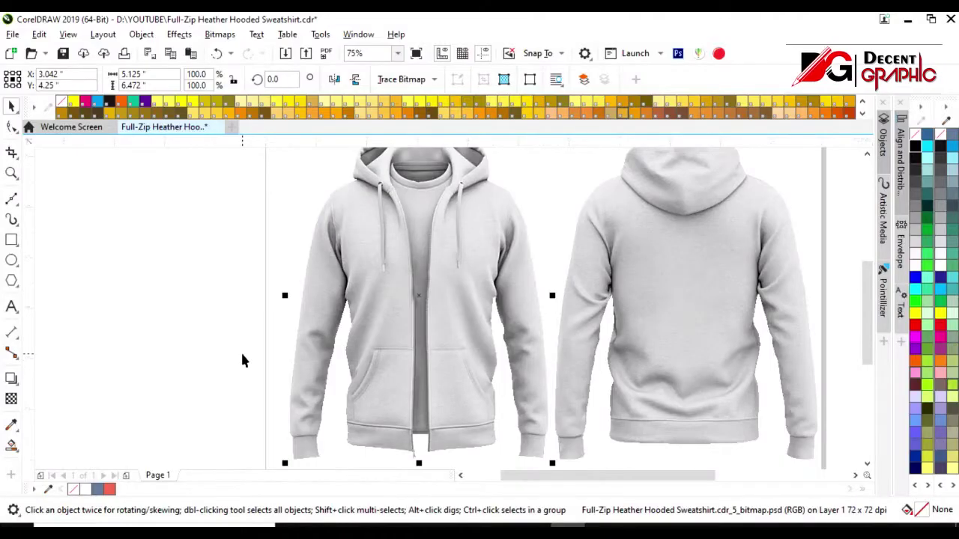
- Start a Detailed Logo outline trace of the grey front hoodie photo
click(242, 356)
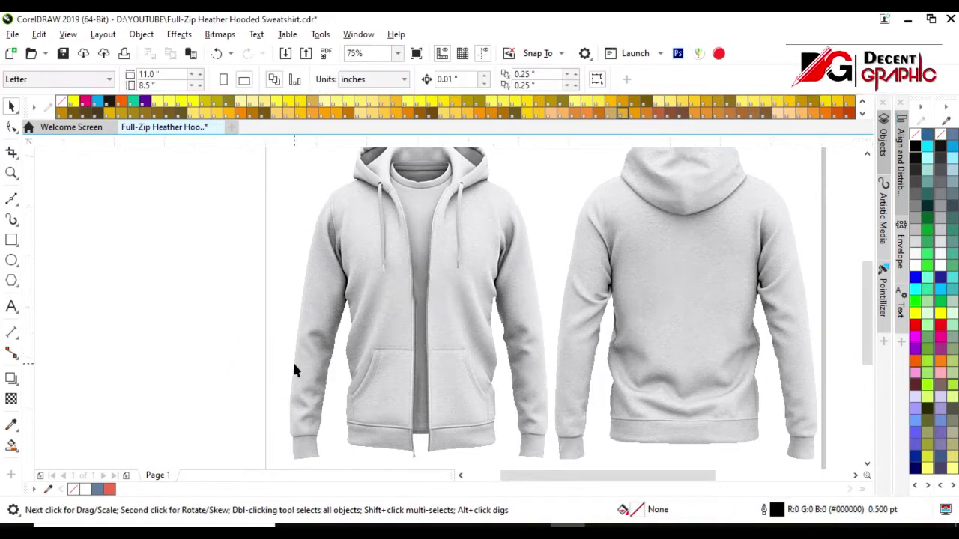
scroll(294, 369, down, 2)
scroll(294, 369, up, 1)
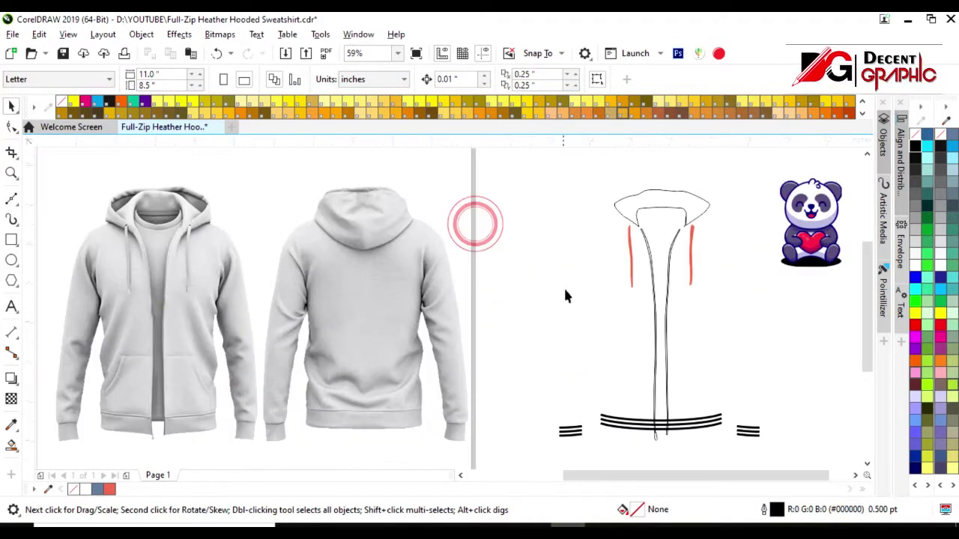
scroll(554, 284, down, 3)
scroll(460, 300, up, 2)
scroll(460, 298, up, 2)
click(441, 298)
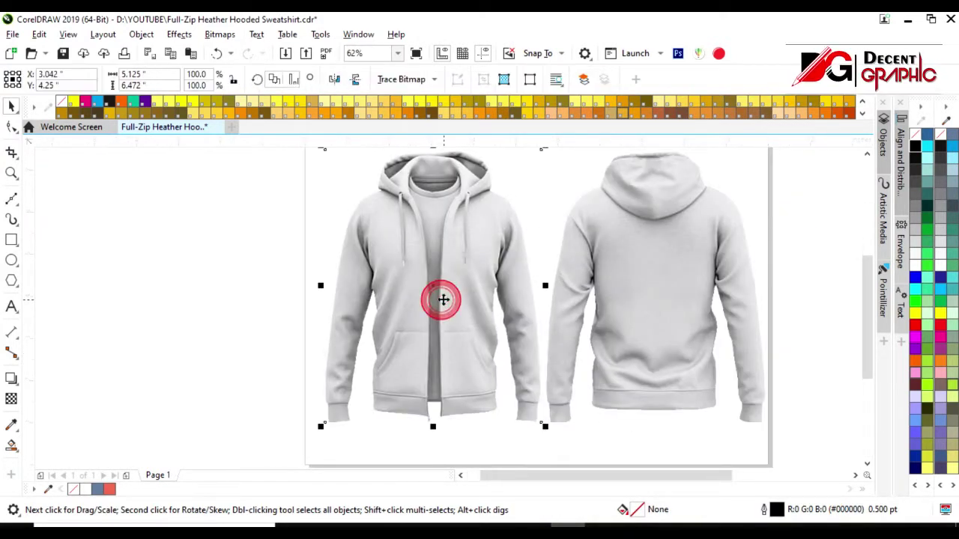
click(405, 78)
mouse_move(421, 129)
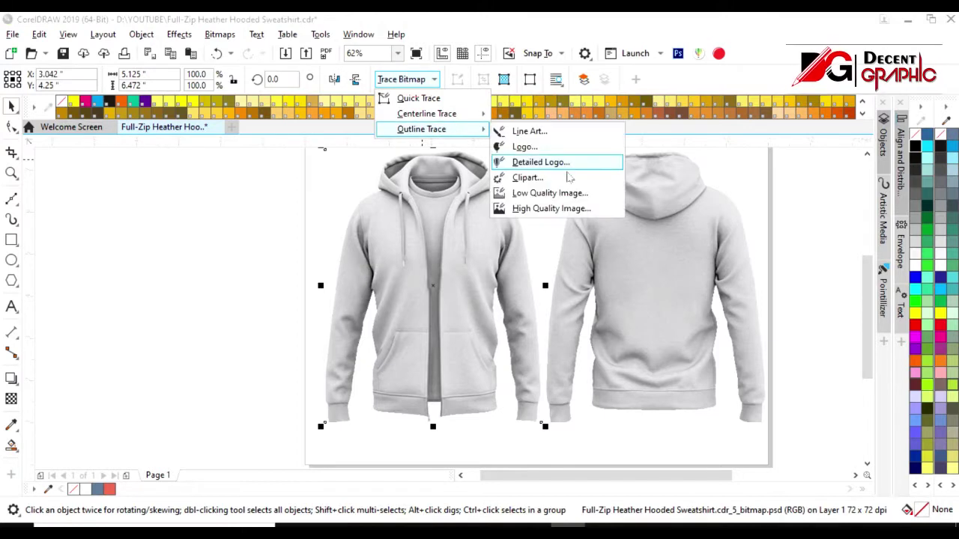
click(547, 182)
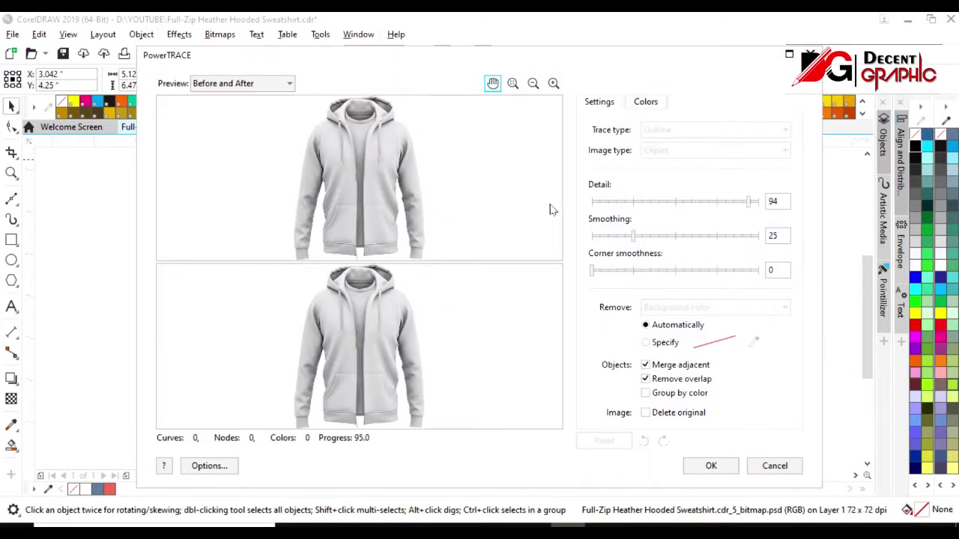
- Set the trace colour mode to Black and White and place the trace on the page
click(688, 132)
click(647, 105)
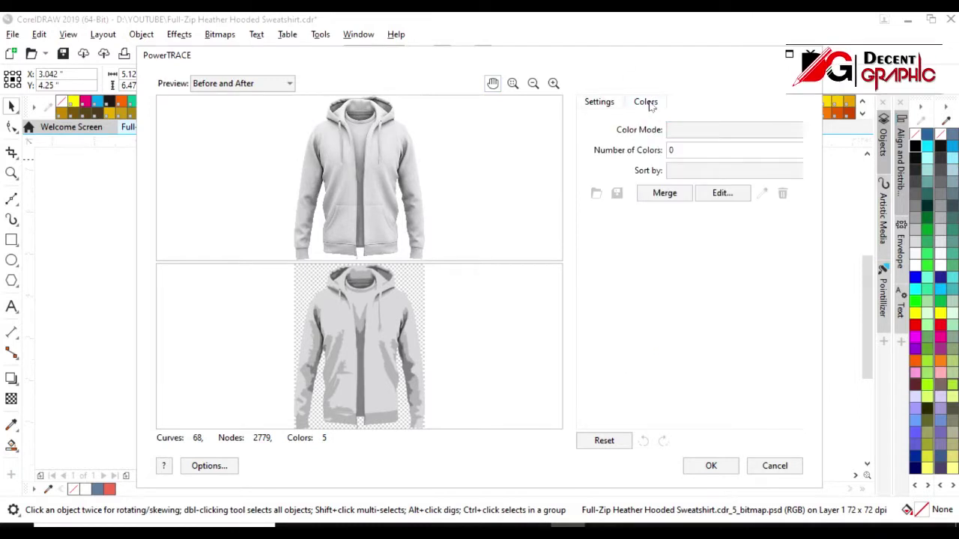
click(728, 132)
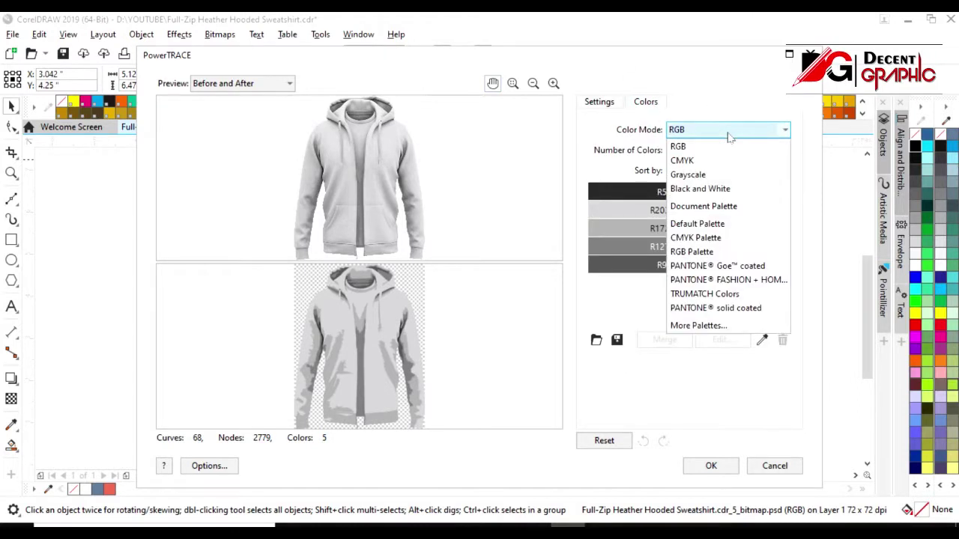
click(698, 189)
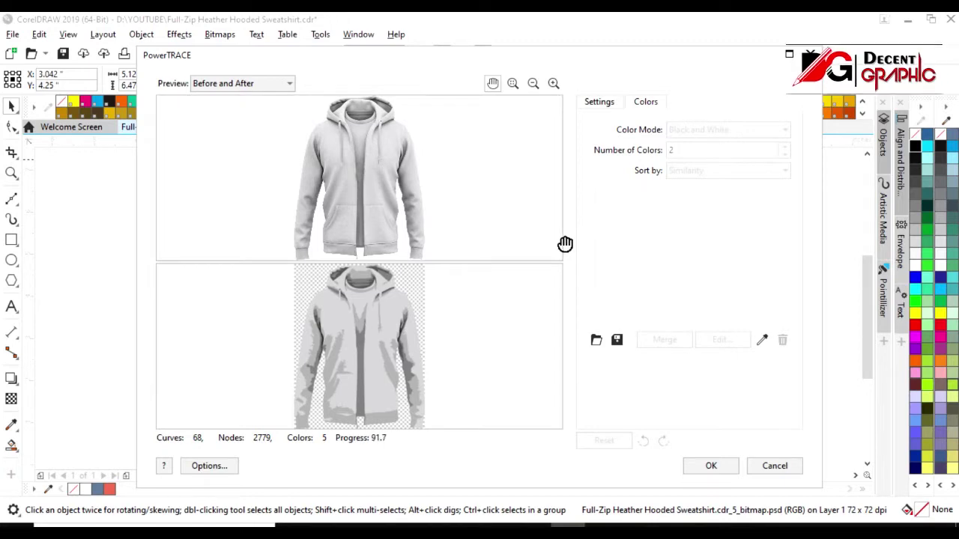
click(711, 465)
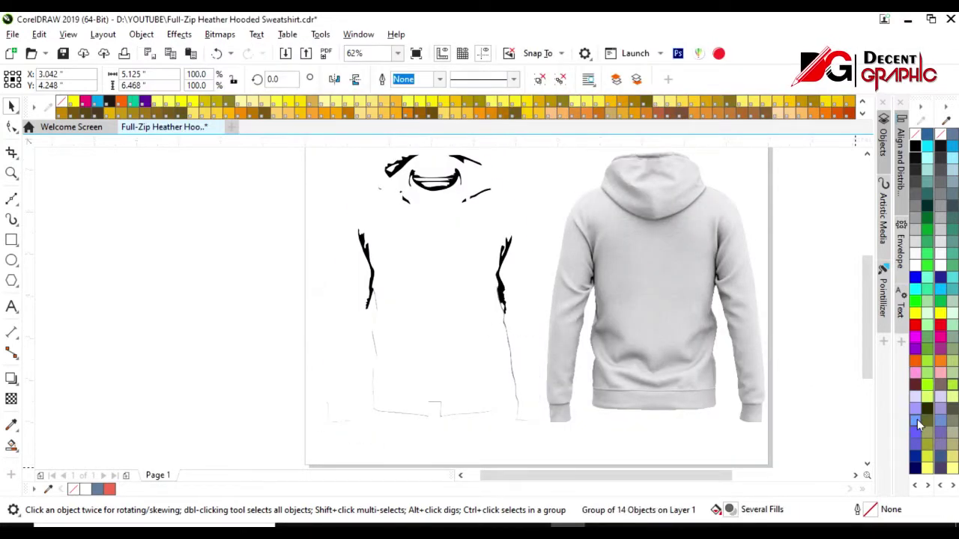
- Fill the trace light blue, combine it into one curve, and delete the mouth and small hood nodes
click(915, 420)
key(ctrl+l)
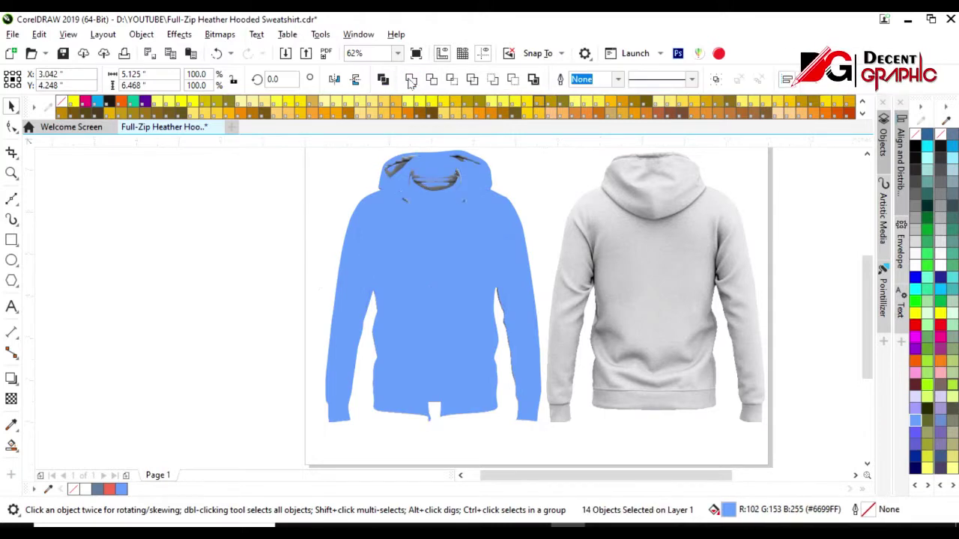
click(12, 127)
scroll(427, 317, down, 1)
scroll(439, 246, up, 2)
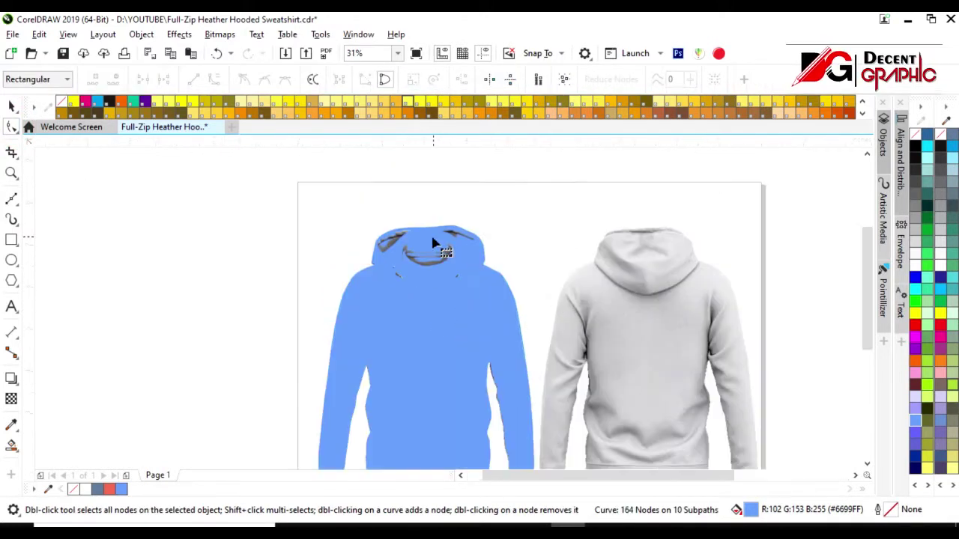
scroll(457, 249, up, 3)
drag(567, 283, 262, 446)
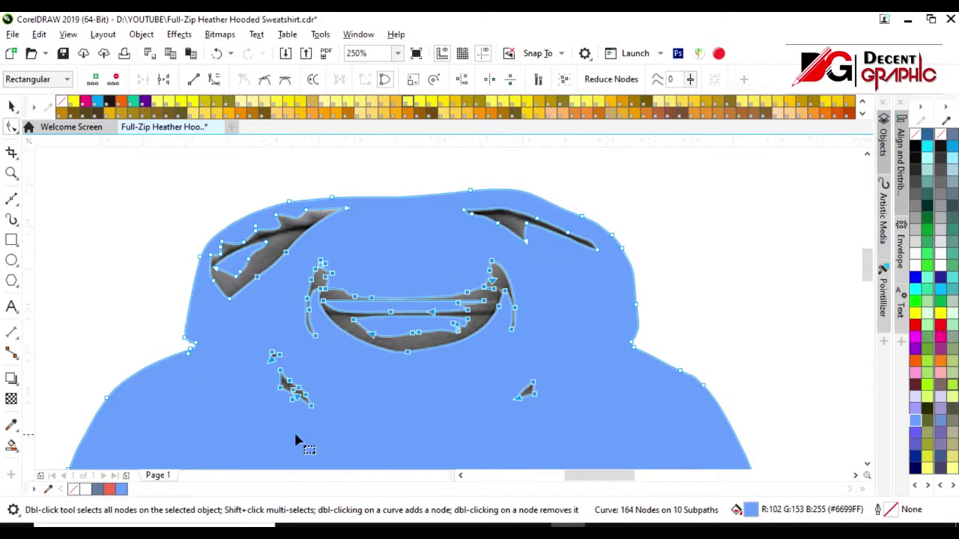
key(Delete)
- Delete the right hood detail, the leftover sliver and the left hood detail nodes
drag(453, 208, 574, 284)
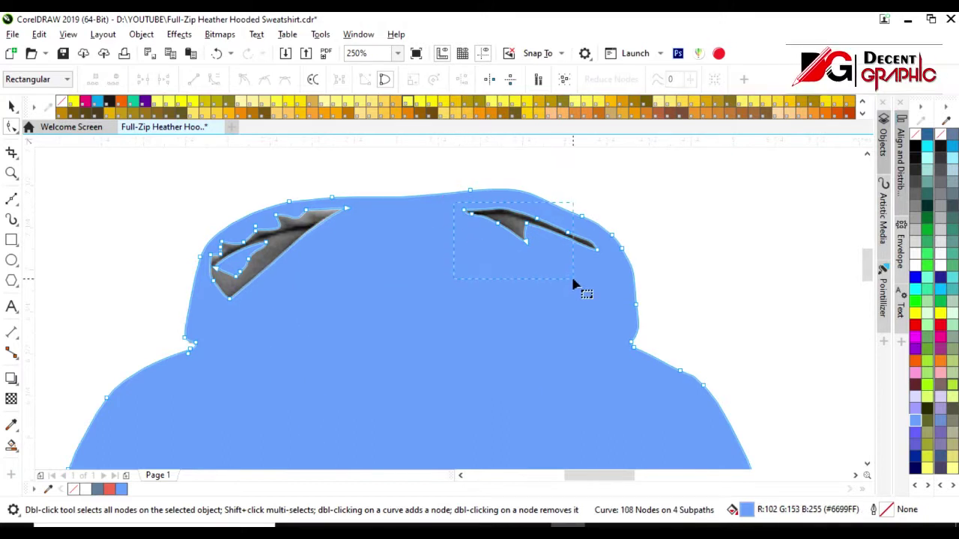
key(Delete)
click(603, 237)
key(Delete)
drag(360, 208, 274, 254)
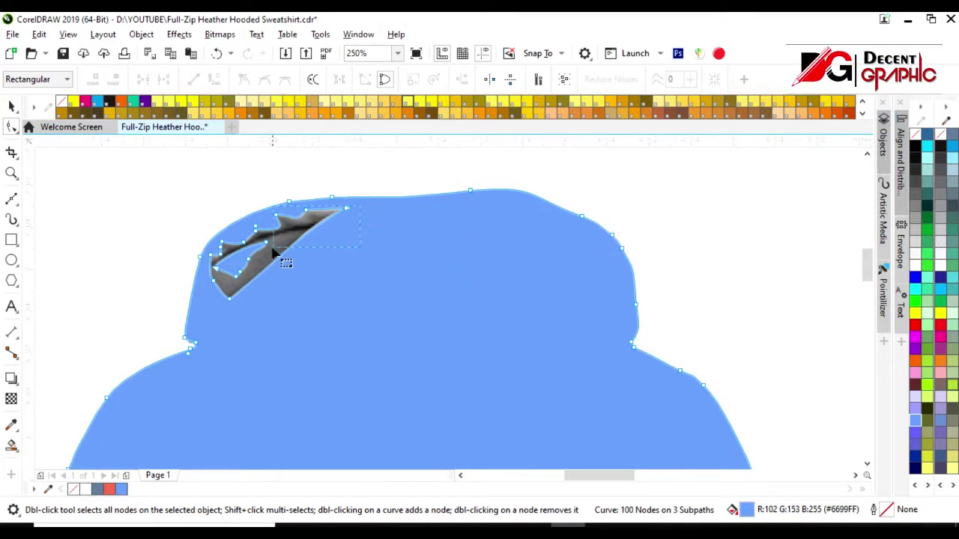
drag(215, 315, 206, 318)
key(Delete)
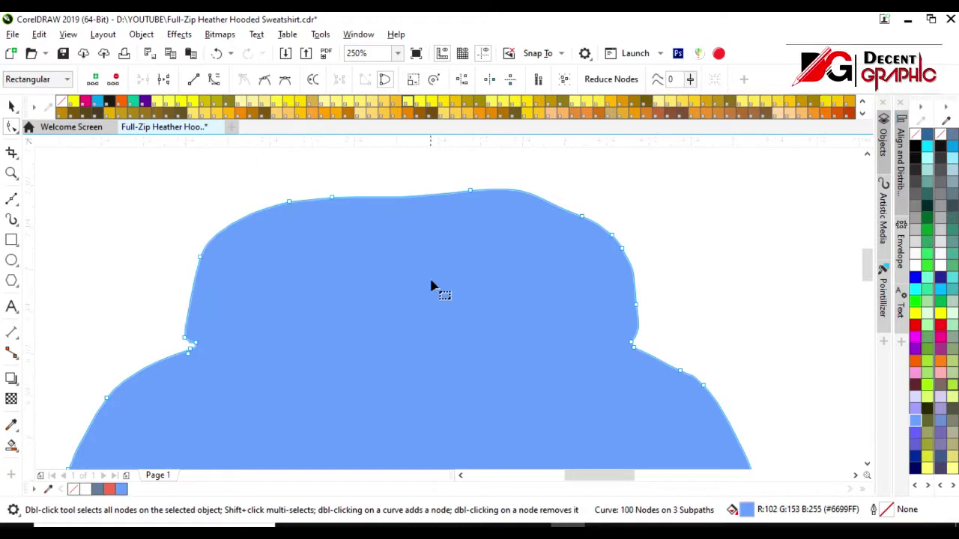
- Send the blue hoodie silhouette behind the front hoodie photo
scroll(438, 267, down, 4)
scroll(397, 374, down, 2)
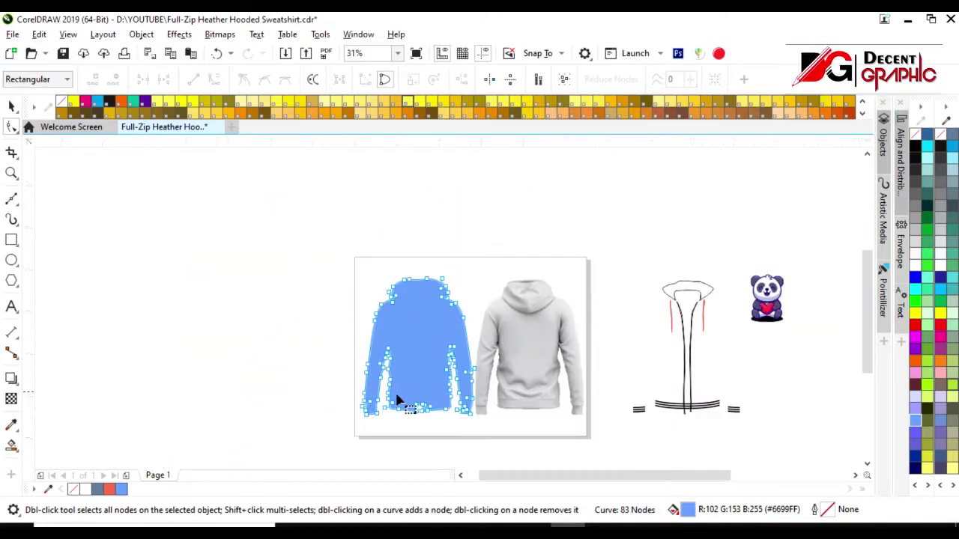
scroll(390, 420, up, 4)
scroll(389, 419, up, 3)
scroll(390, 419, down, 3)
scroll(388, 360, down, 4)
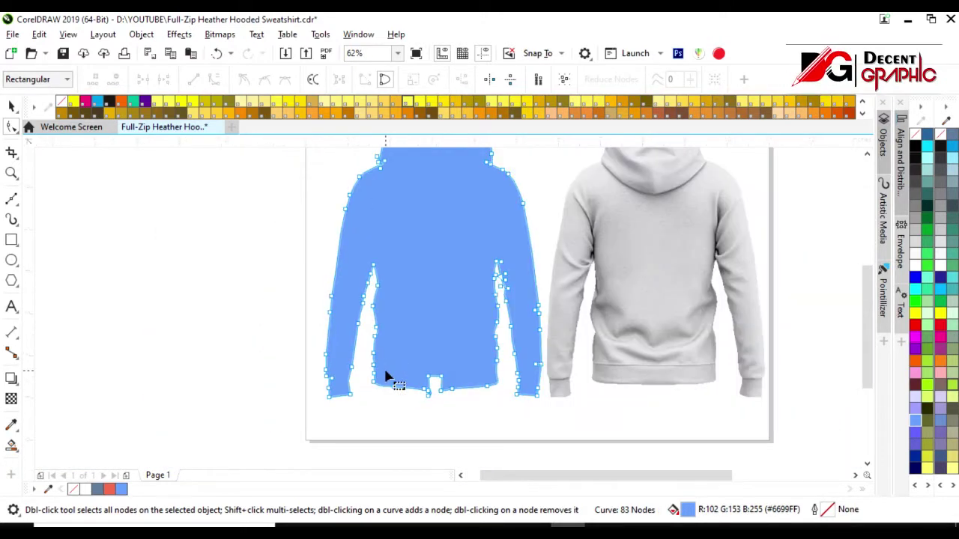
click(11, 105)
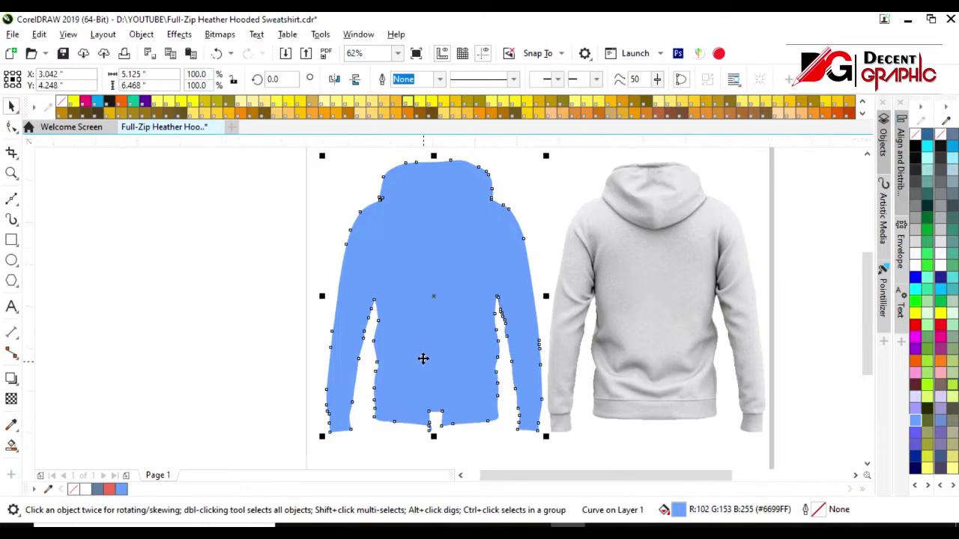
key(shift+Page_Down)
- Place the blue shape behind the photo and blend the photo with Subtract transparency
click(229, 336)
click(434, 311)
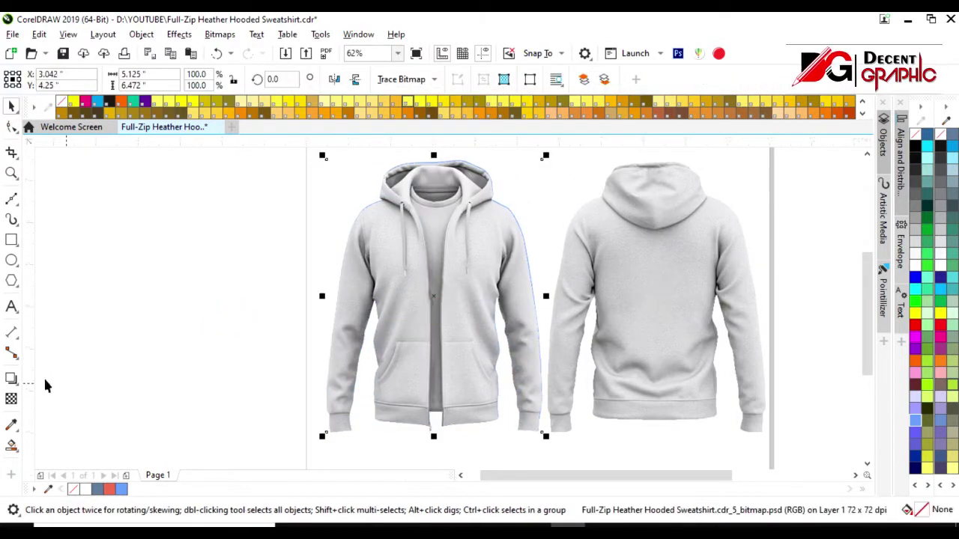
click(12, 397)
click(190, 79)
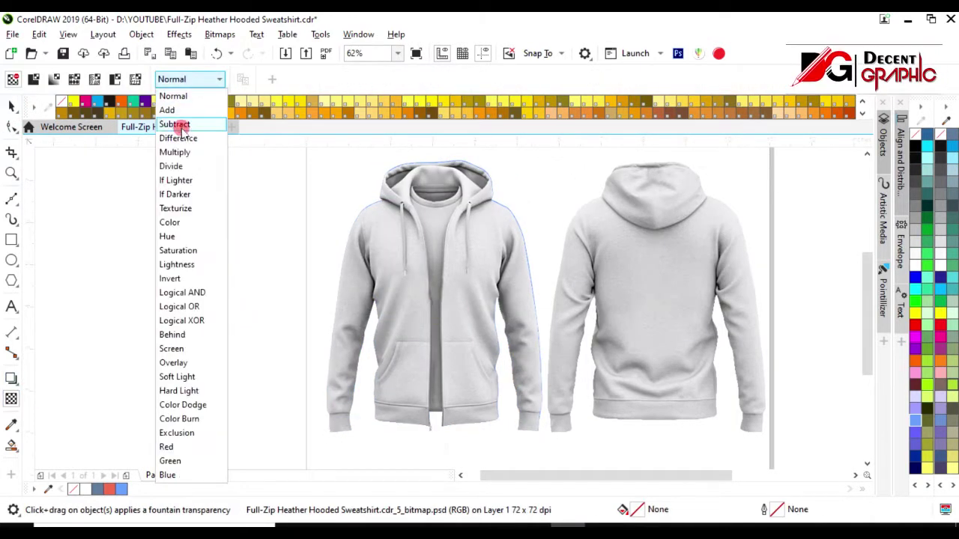
click(172, 121)
click(11, 106)
- Centre the zipper and drawstring outline group horizontally on the hoodie photo
scroll(282, 349, down, 2)
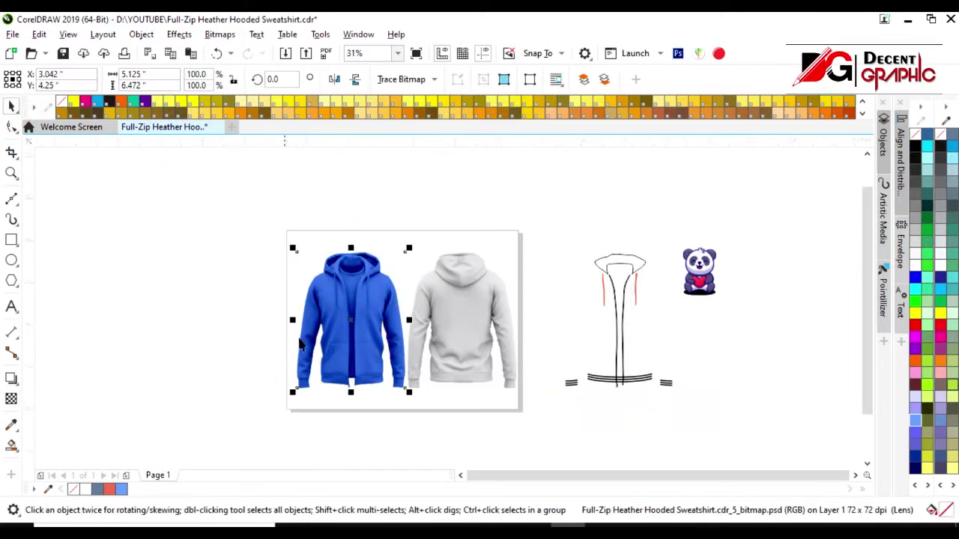
click(614, 303)
shift+click(345, 326)
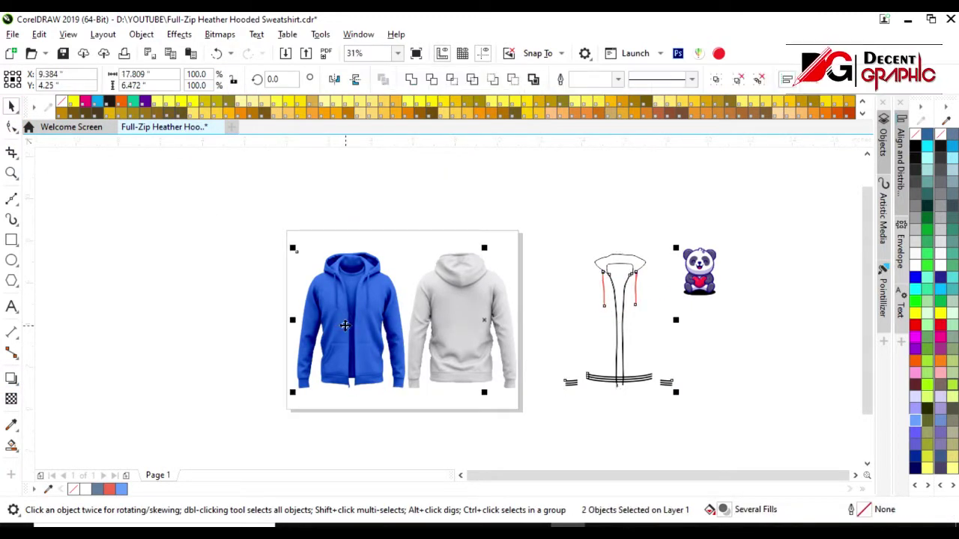
key(c)
click(136, 328)
- Ungroup the outline lines and fill the hood opening curve white
scroll(361, 267, up, 3)
scroll(377, 279, up, 1)
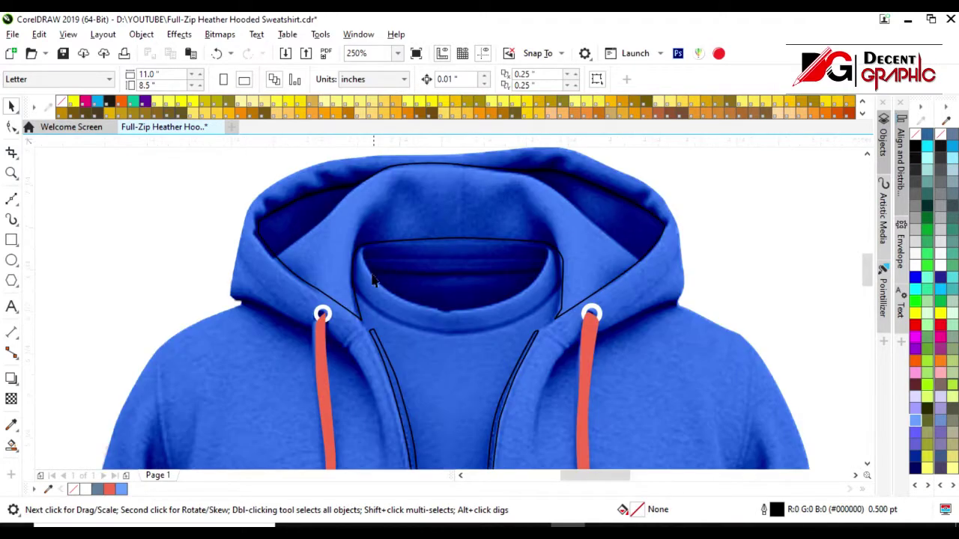
click(358, 307)
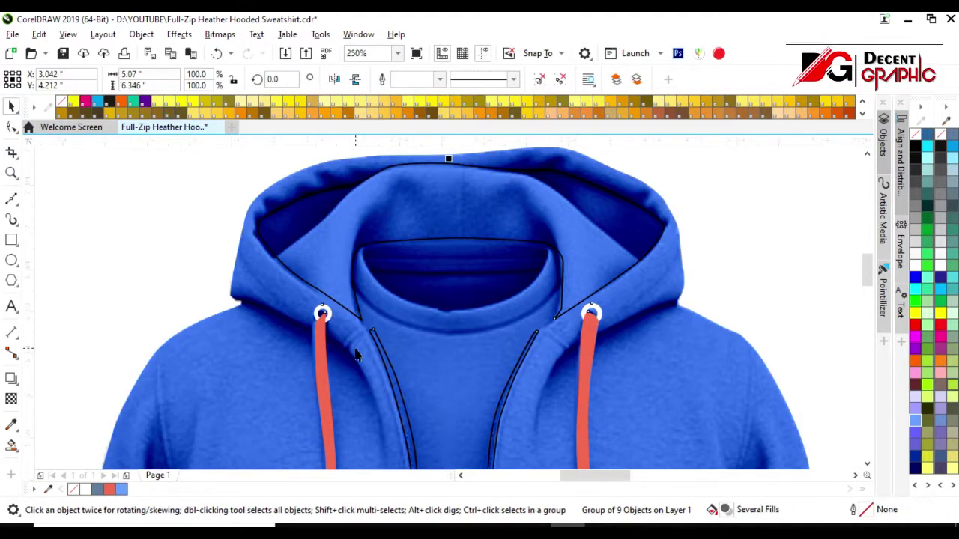
scroll(408, 273, down, 3)
click(539, 79)
click(466, 256)
scroll(458, 262, up, 1)
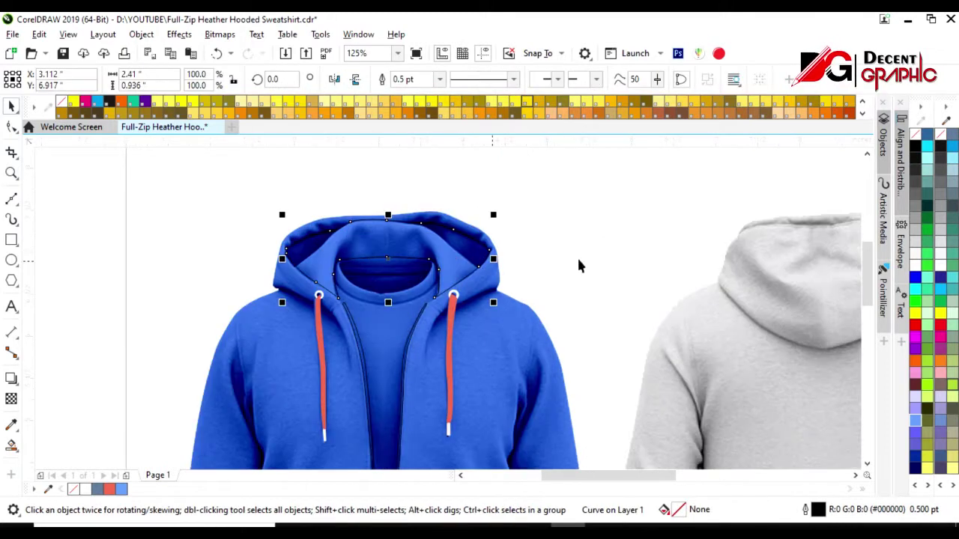
click(914, 268)
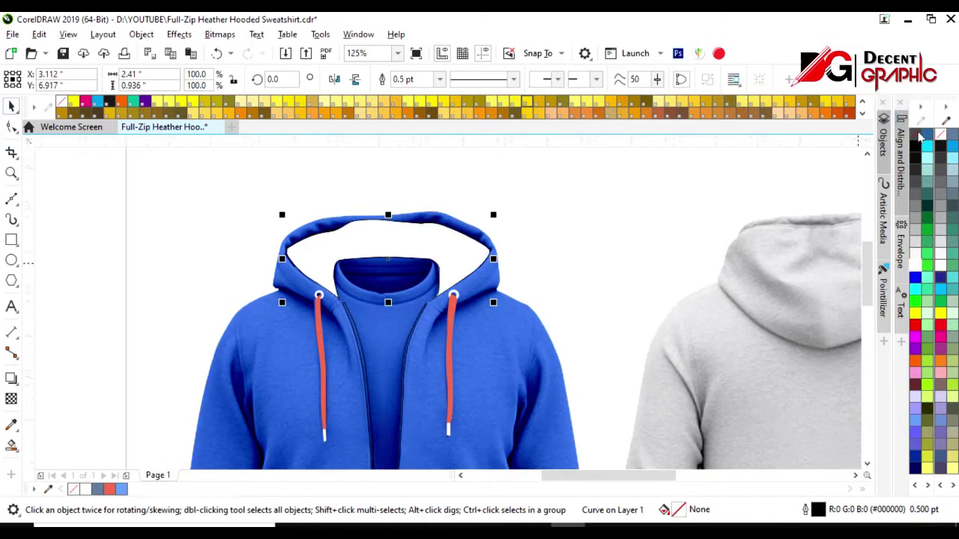
- Rearrange the hoodie photo's stacking order, leaving it behind the flat shapes
click(522, 351)
key(shift+Page_Up)
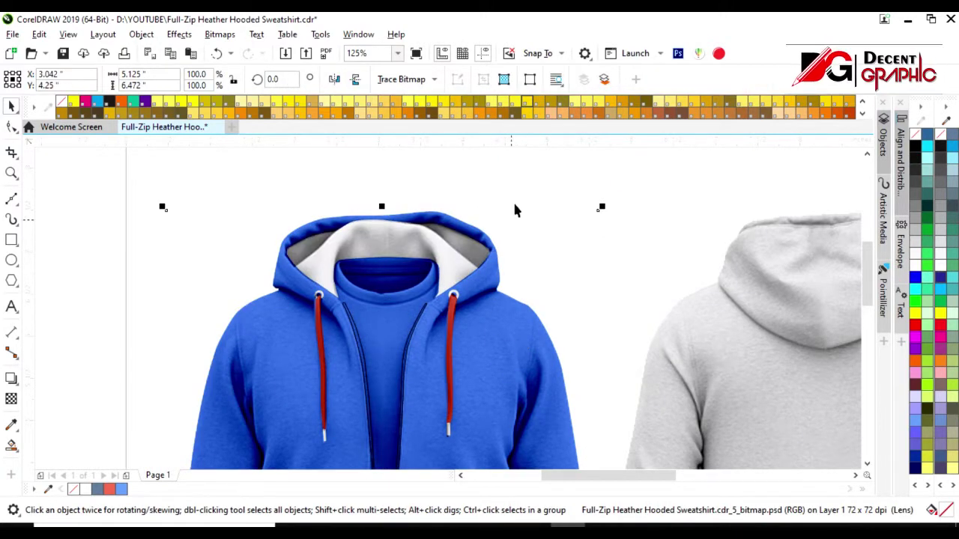
scroll(517, 198, down, 2)
click(271, 267)
scroll(479, 228, up, 2)
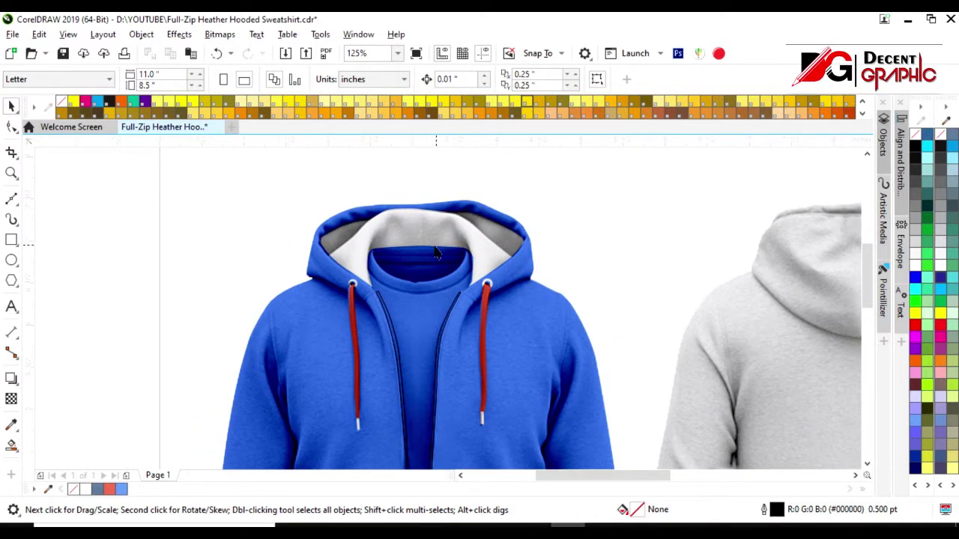
click(392, 325)
key(Delete)
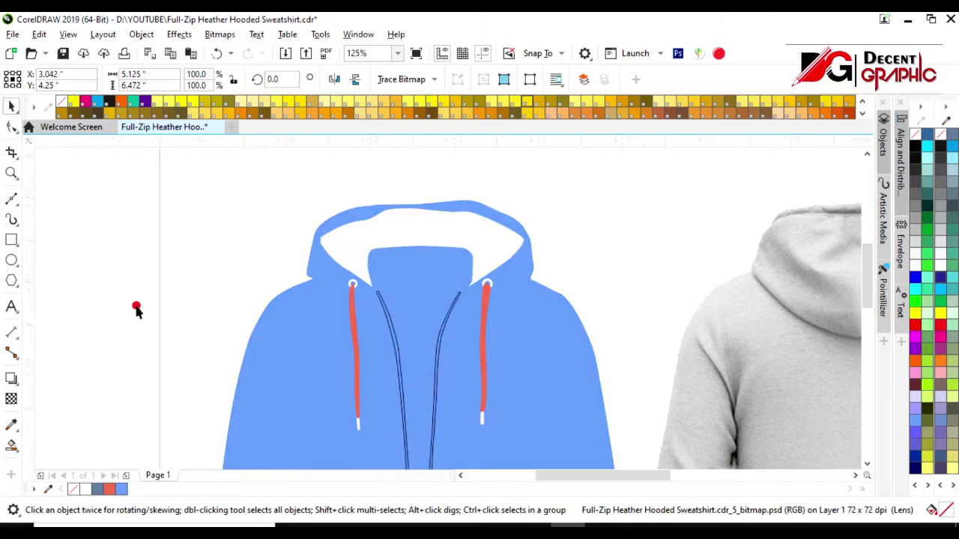
- Make the left and right zipper lines white and bring the hoodie photo to the front
click(389, 327)
right_click(914, 266)
click(438, 346)
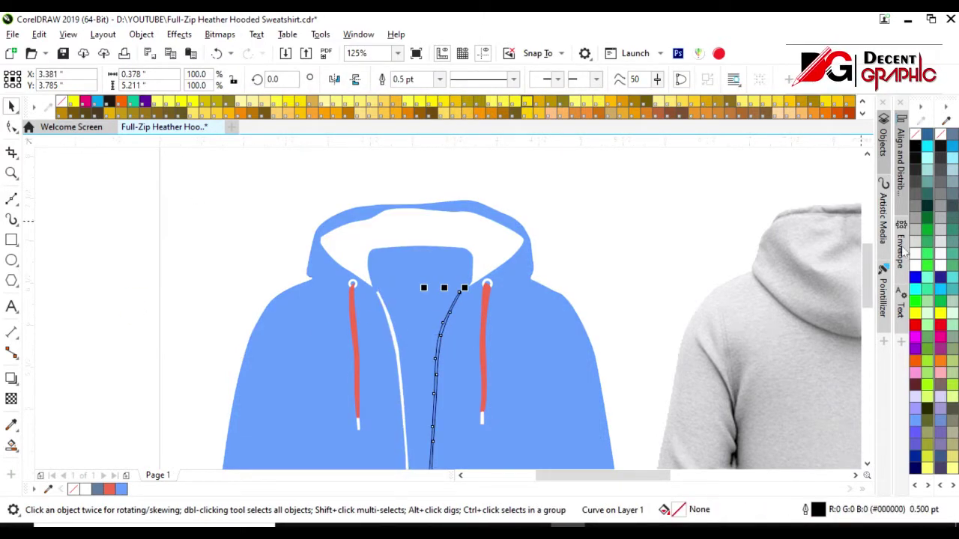
right_click(915, 272)
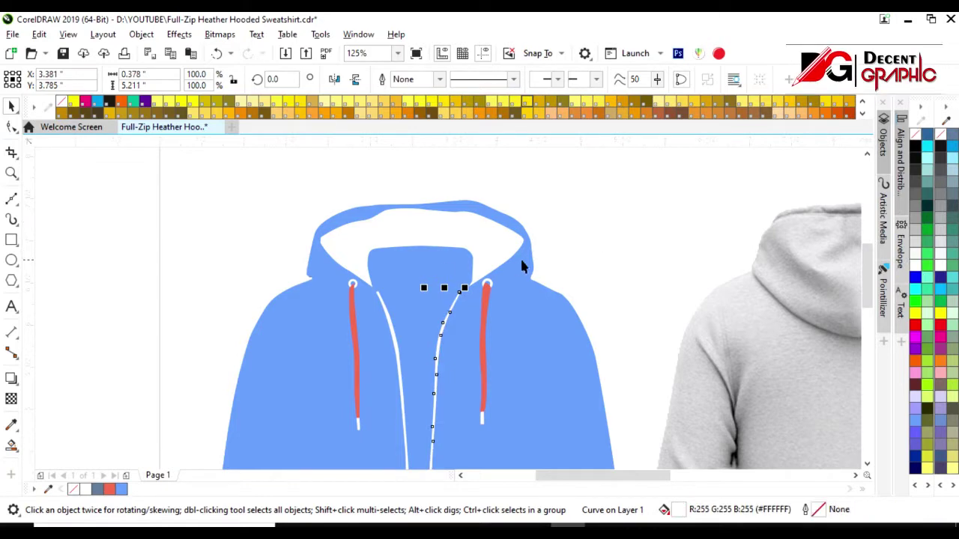
click(544, 266)
key(shift+Page_Up)
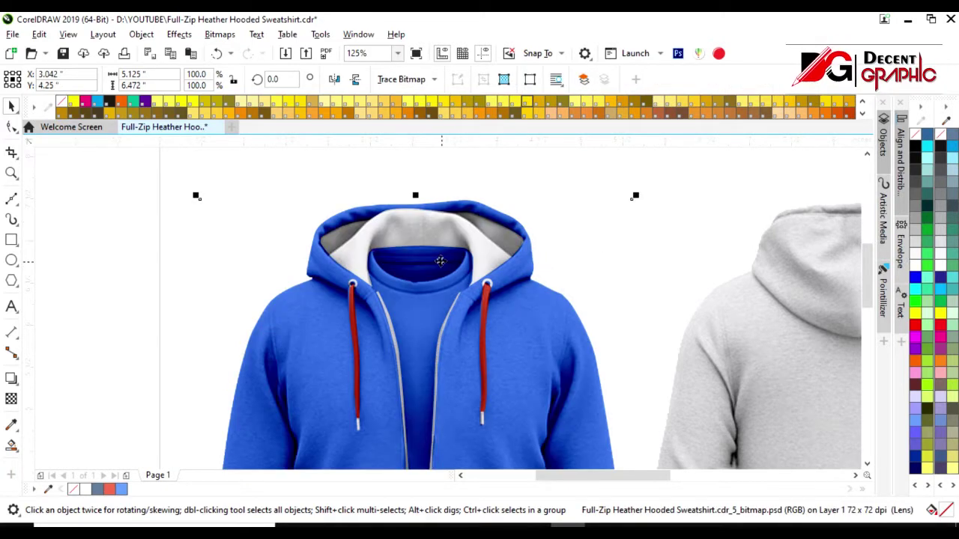
key(F3)
key(F3)
scroll(443, 416, up, 2)
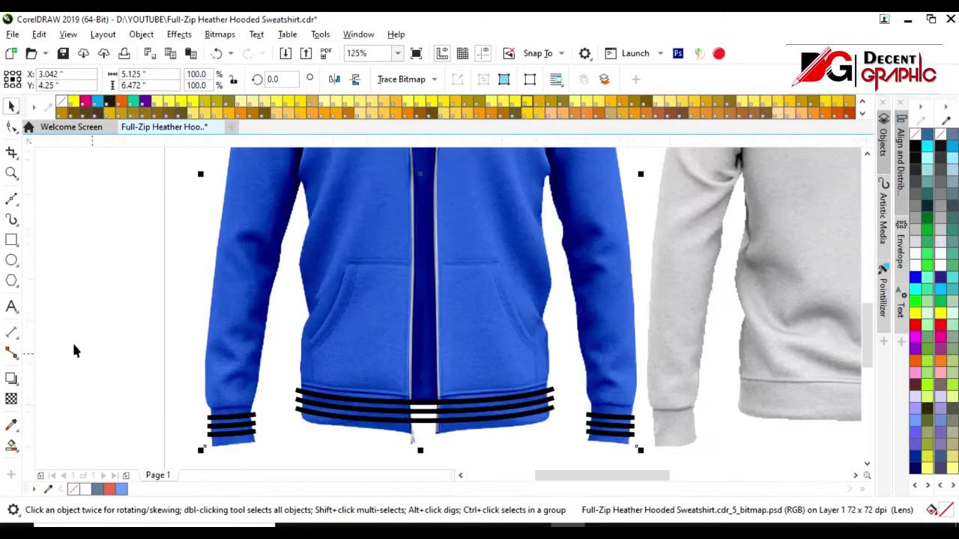
- Give the five hem and cuff stripes no fill and a black outline
click(324, 399)
drag(118, 318, 655, 434)
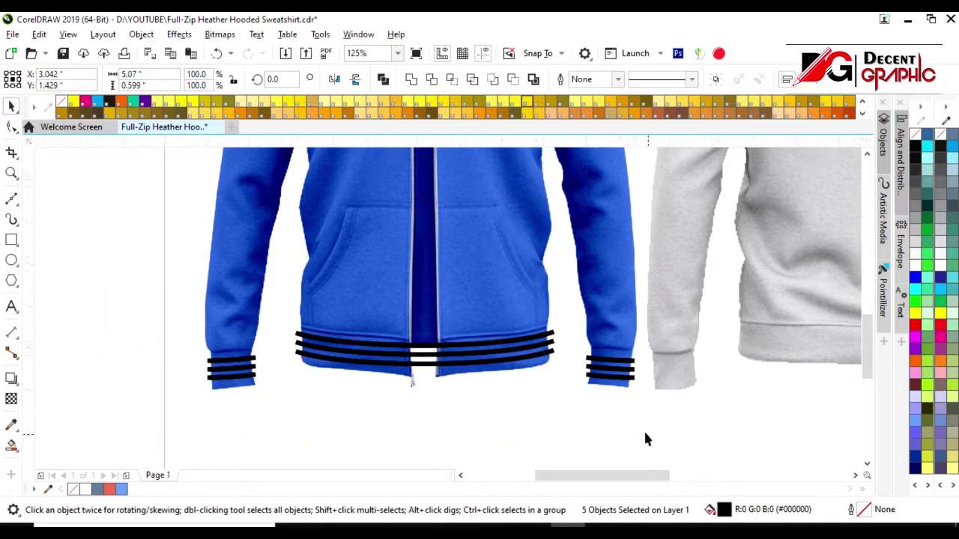
scroll(588, 408, up, 1)
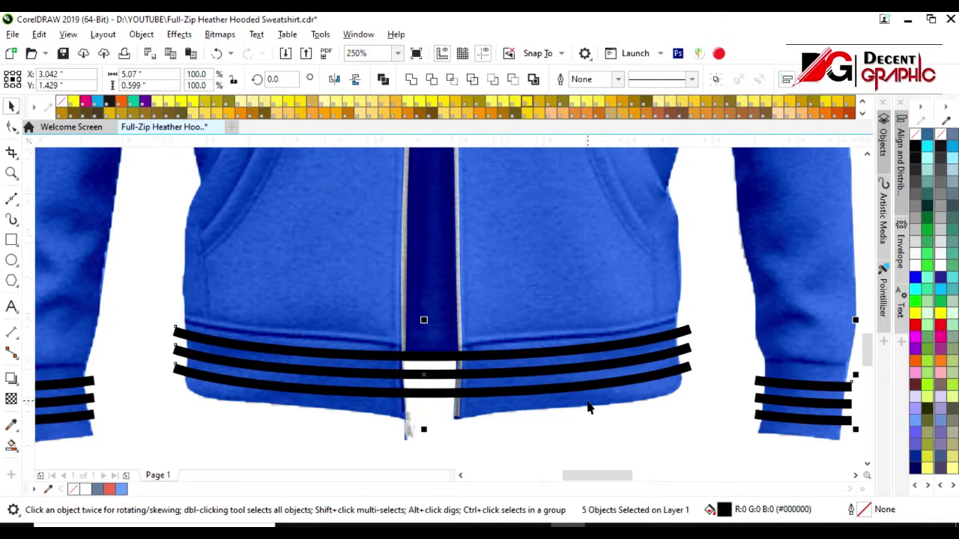
click(917, 135)
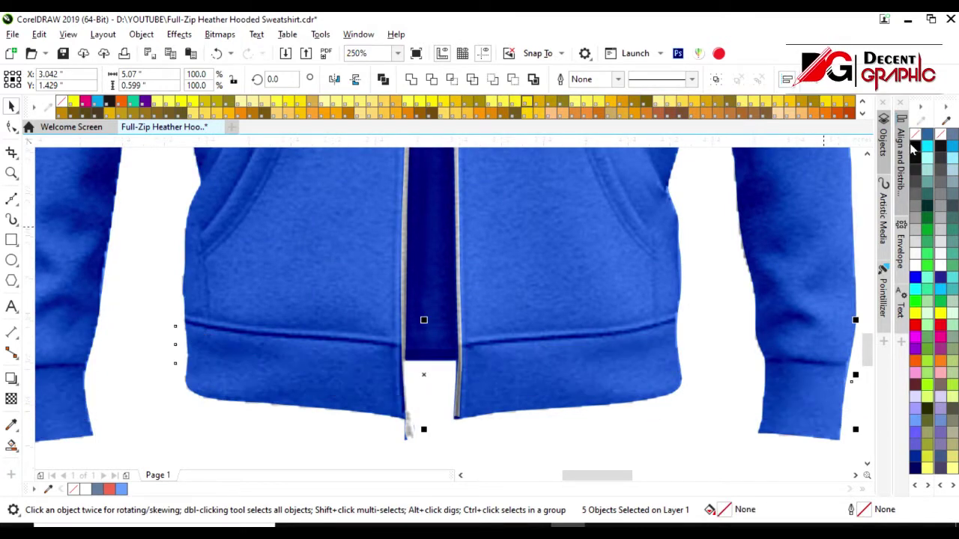
right_click(917, 148)
- Try Smart Fill to whiten the top two hem stripes, then undo the second fill
click(11, 445)
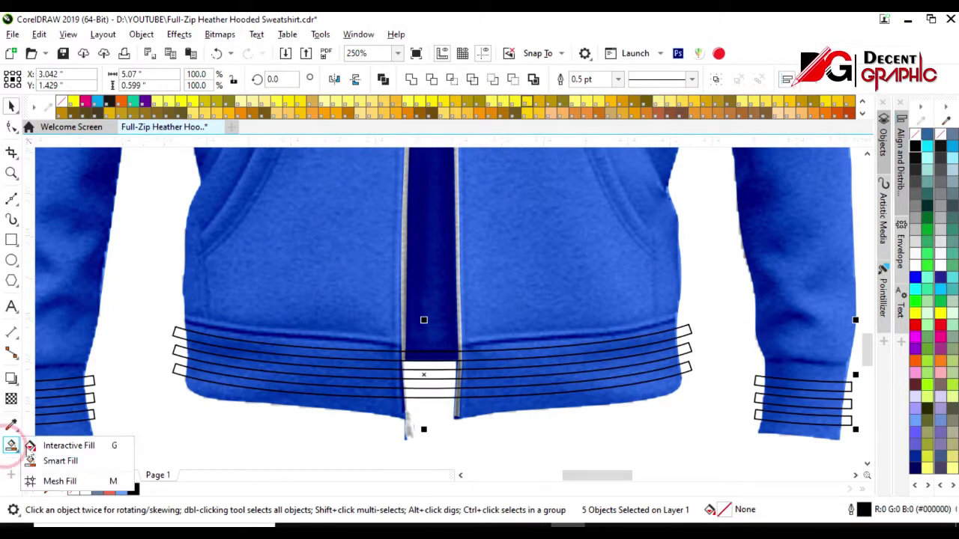
click(46, 462)
click(226, 343)
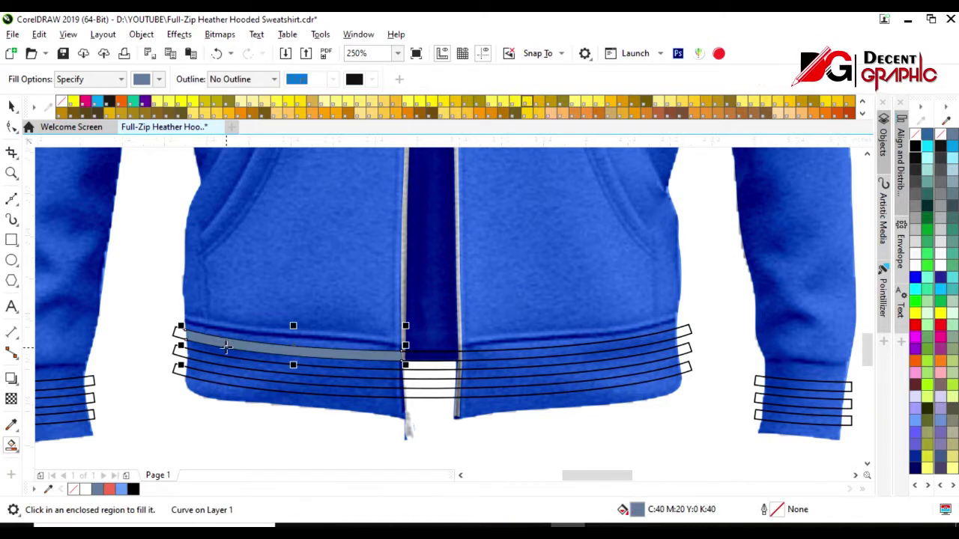
click(915, 266)
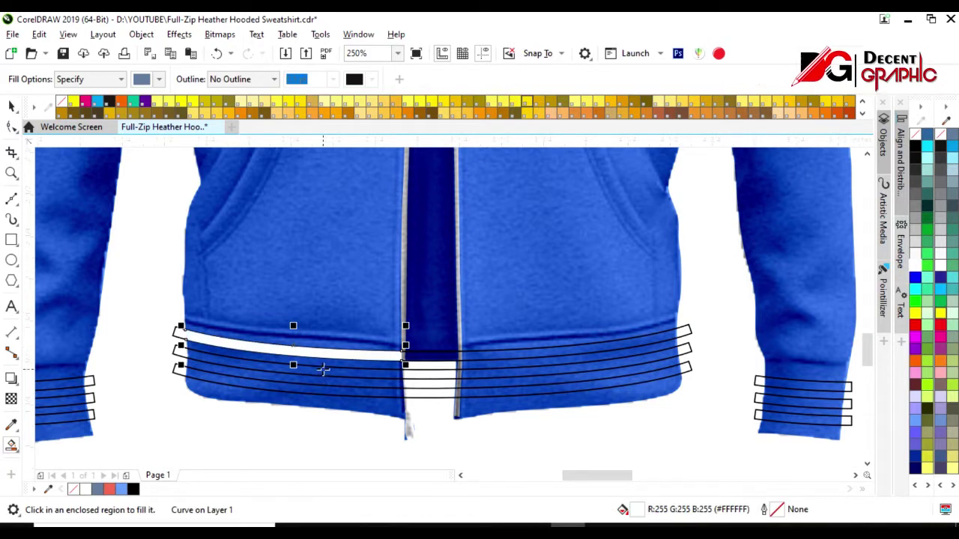
click(321, 367)
click(915, 267)
key(ctrl+z)
key(ctrl+z)
key(ctrl+z)
key(ctrl+z)
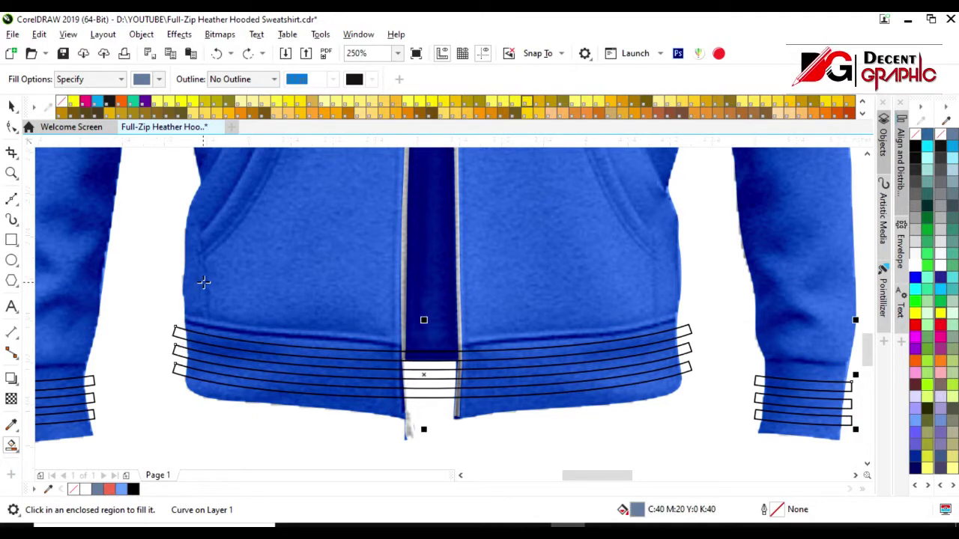
key(F3)
key(F3)
click(11, 105)
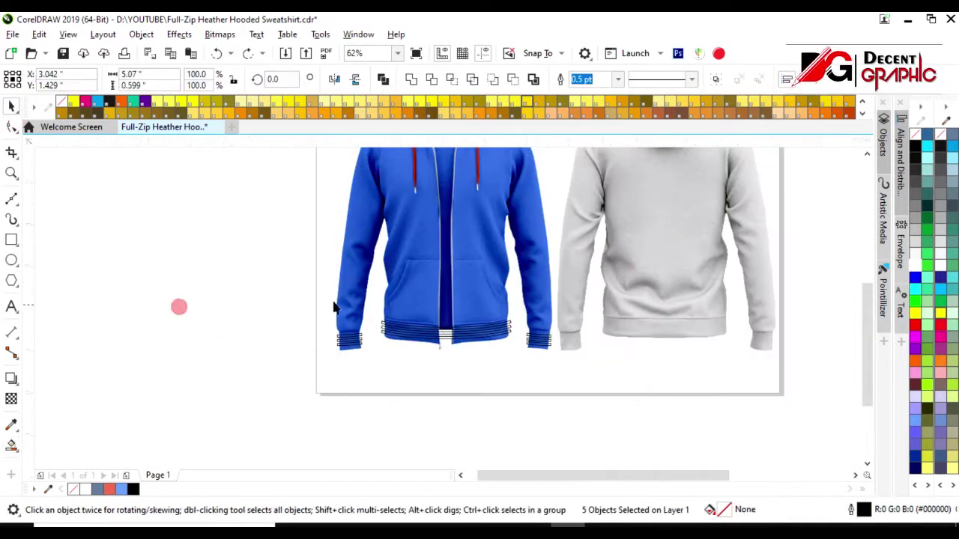
click(385, 287)
- Send the photo back and trim the three hem stripes out of the blue body shape
key(shift+Page_Down)
scroll(476, 324, up, 3)
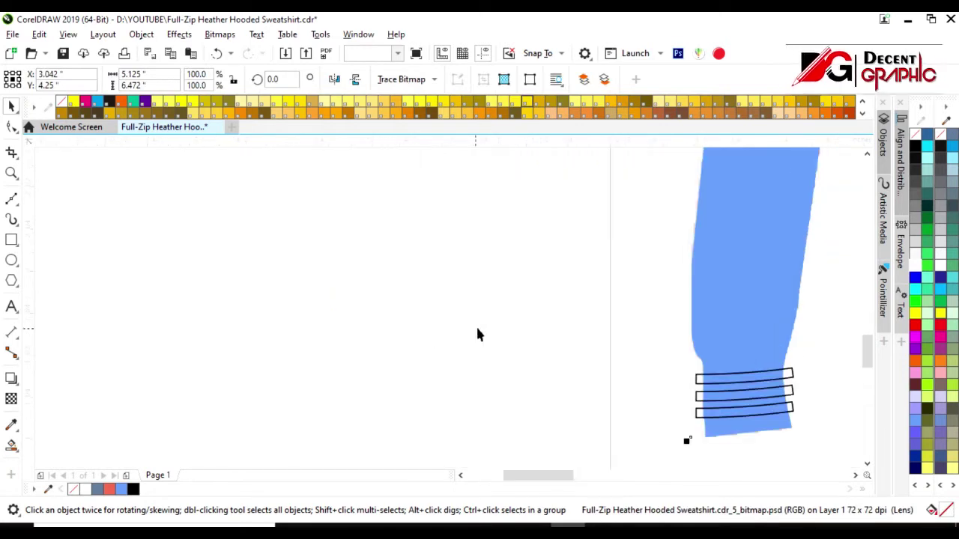
scroll(385, 302, down, 3)
scroll(491, 314, up, 2)
scroll(453, 329, up, 5)
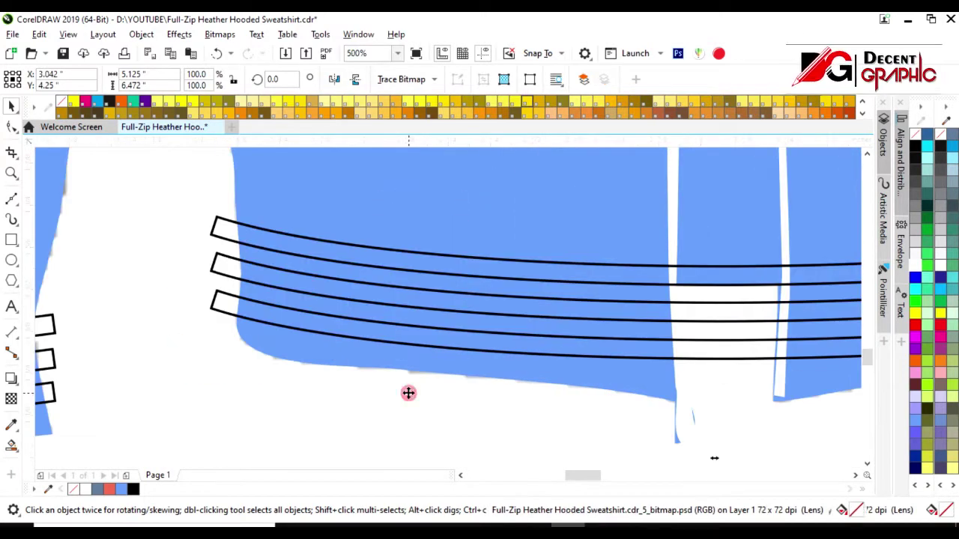
click(215, 305)
shift+click(215, 225)
shift+click(216, 267)
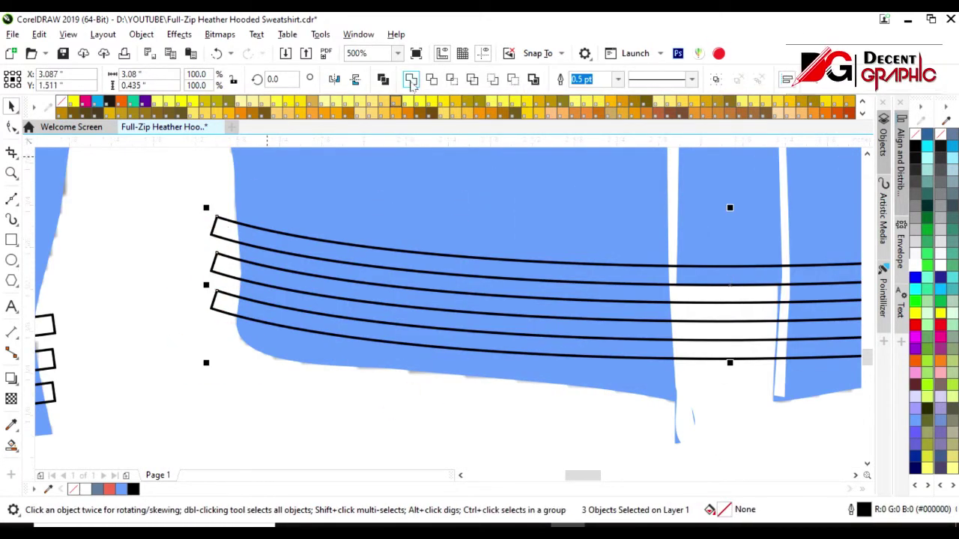
click(405, 79)
click(455, 78)
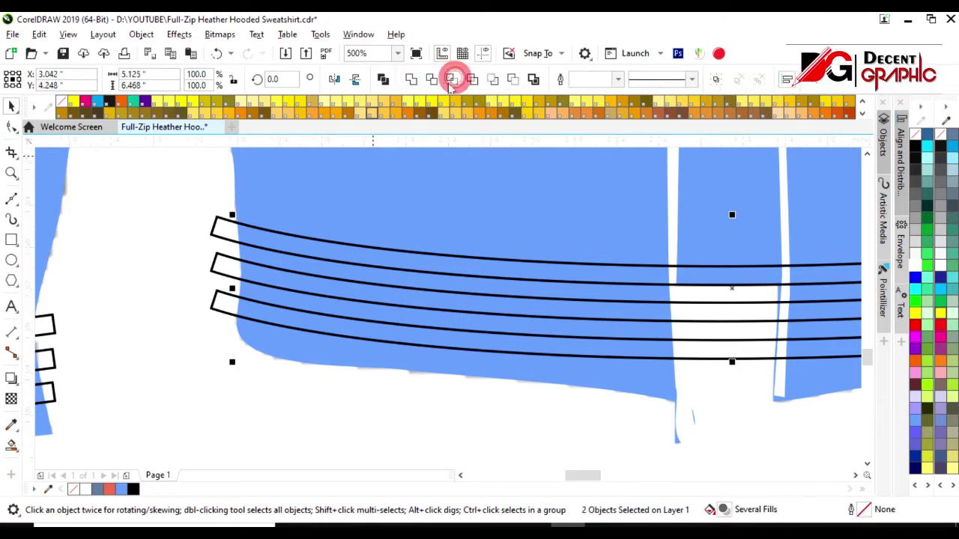
- Delete the leftover stripe outlines and bring the hoodie photo back to the front
click(162, 231)
click(216, 229)
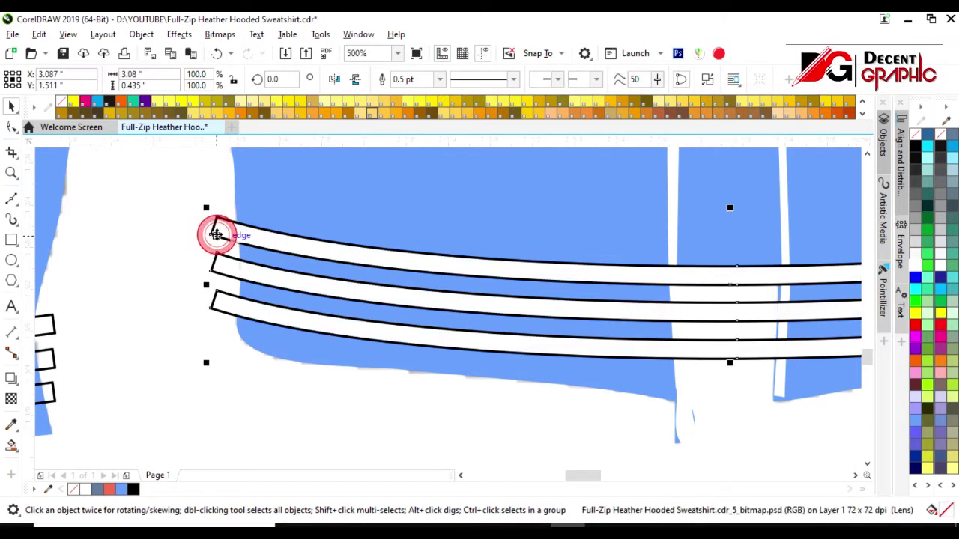
key(Delete)
scroll(275, 357, down, 5)
key(Escape)
click(254, 291)
key(shift+Page_Up)
scroll(207, 385, up, 3)
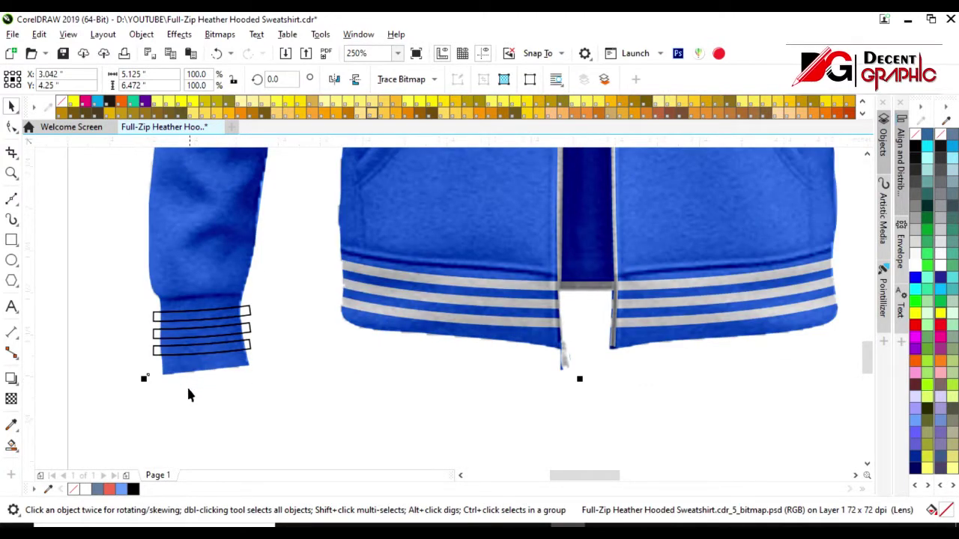
- Smart Fill the left cuff stripes white and send the hoodie photo behind the shapes
click(12, 444)
click(171, 317)
click(225, 324)
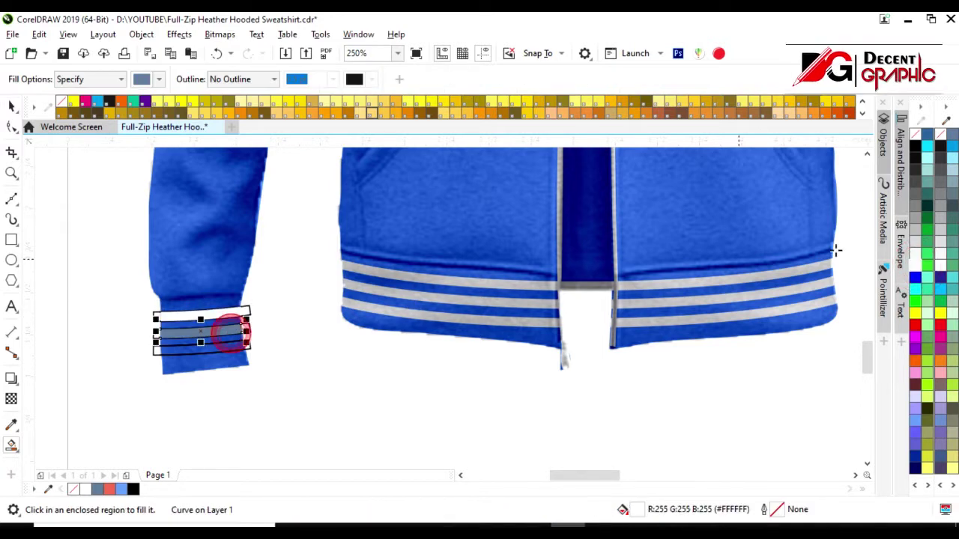
click(915, 259)
click(203, 347)
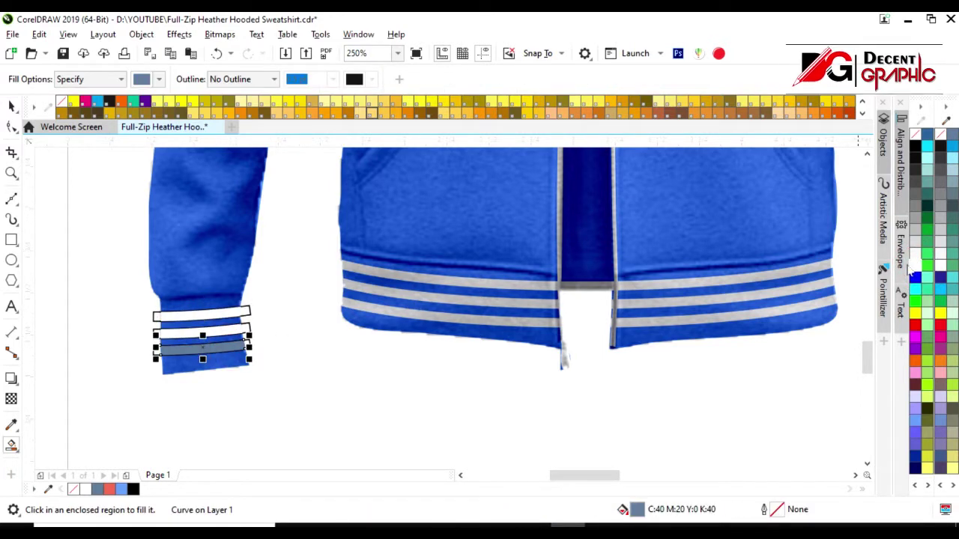
click(919, 267)
click(11, 107)
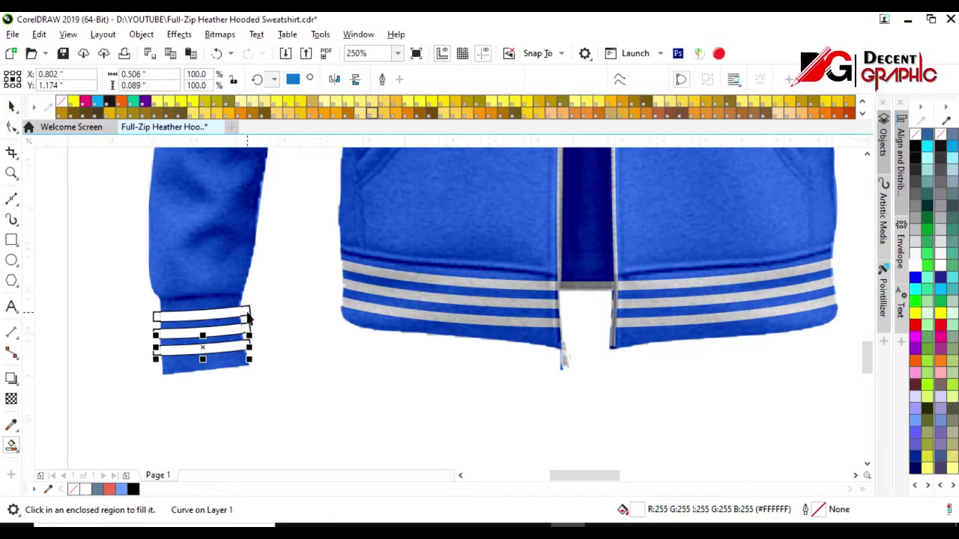
click(258, 319)
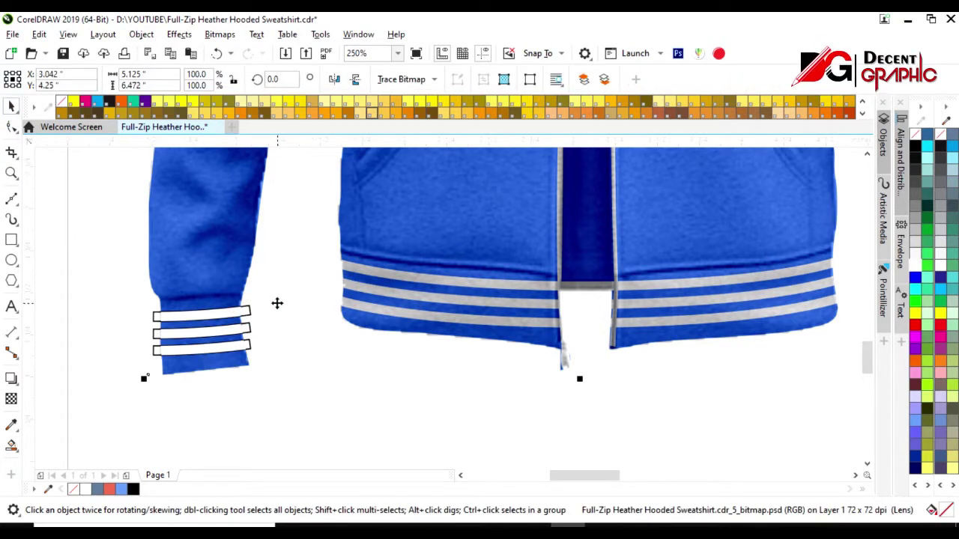
key(Delete)
- Fill the two right-cuff stripes white and bring the hoodie photo to the front
click(244, 319)
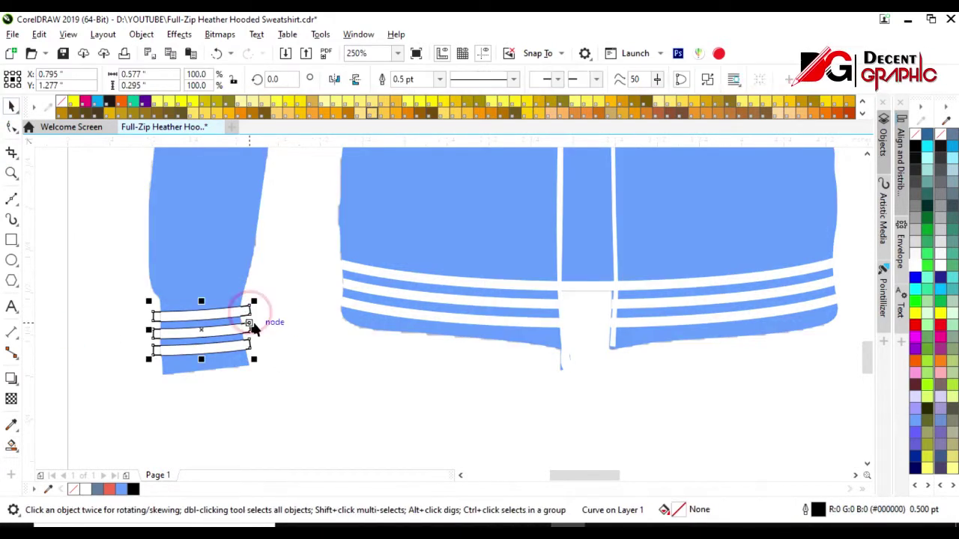
click(261, 335)
scroll(181, 373, down, 2)
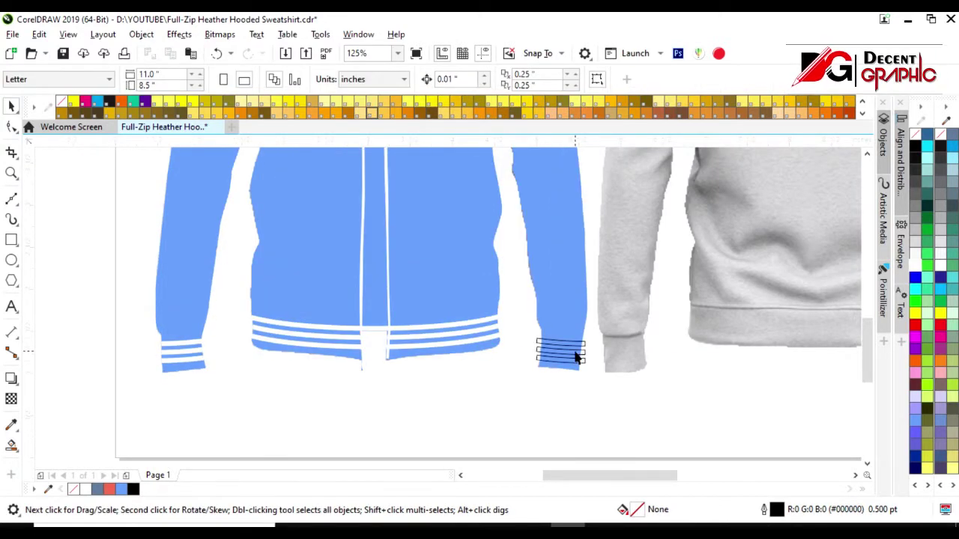
scroll(575, 358, up, 2)
click(11, 445)
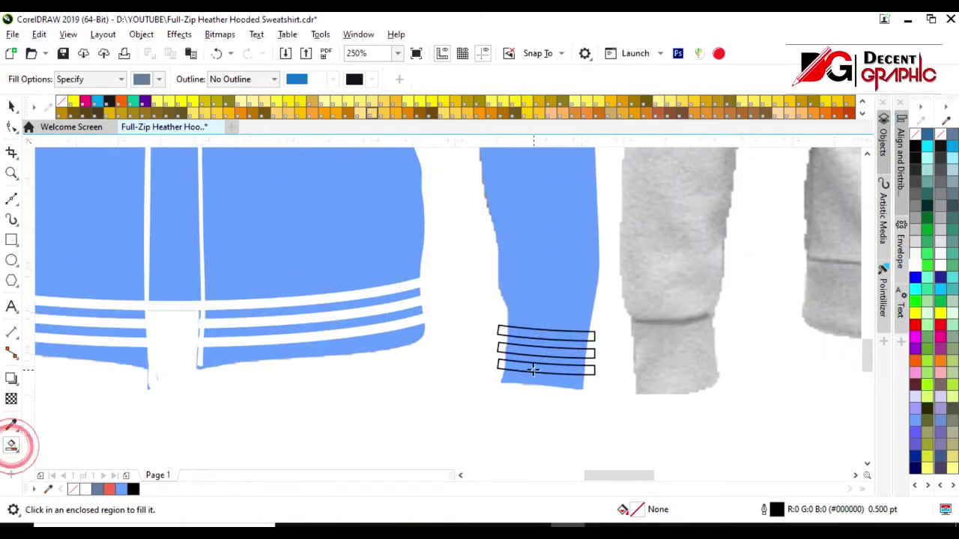
click(548, 334)
click(927, 266)
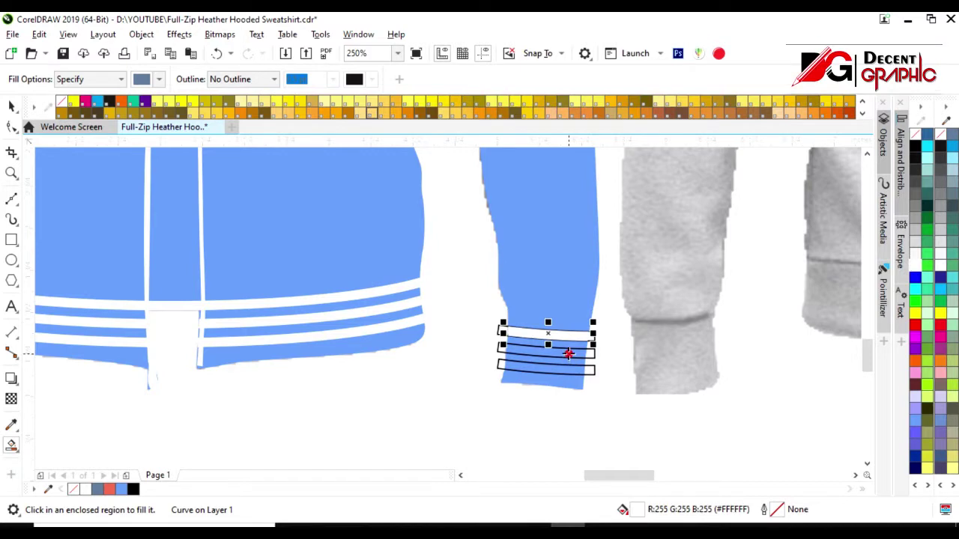
click(563, 368)
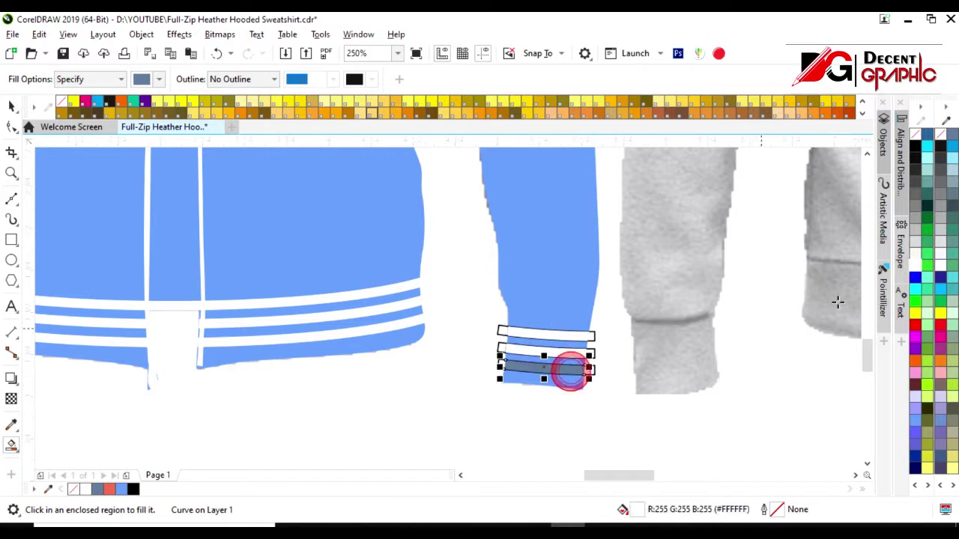
click(928, 266)
click(11, 106)
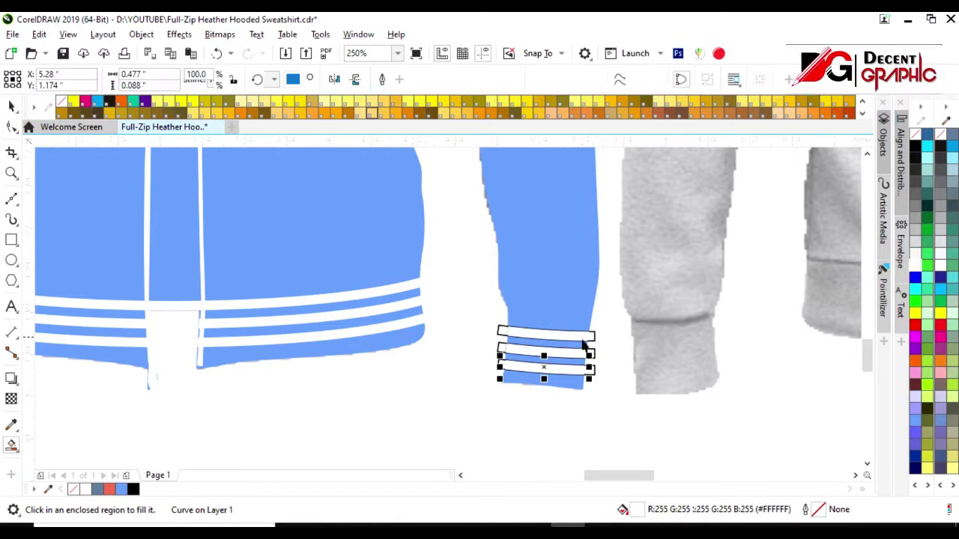
click(477, 344)
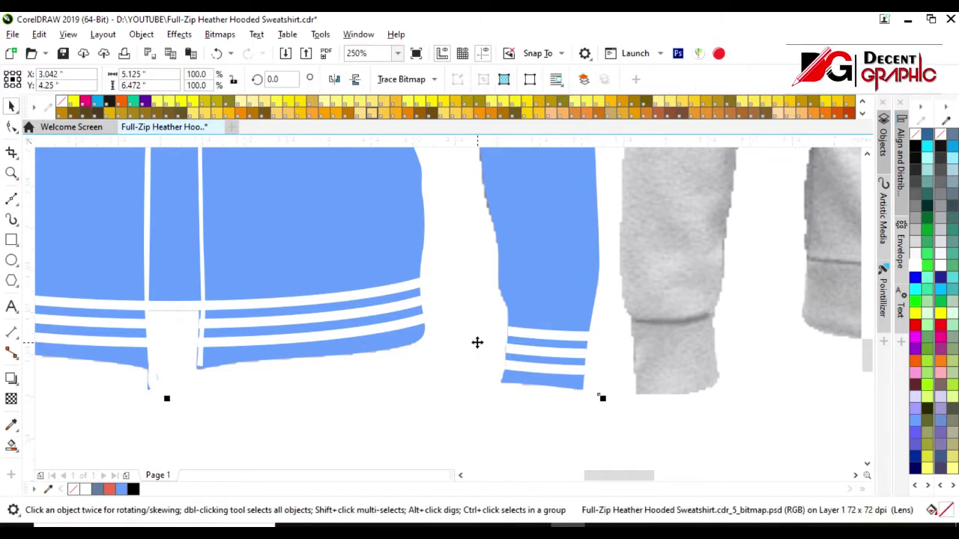
key(shift+Page_Up)
- Draw a four-point straight-edged band shape across the blue hoodie's inner neckline
scroll(481, 442, down, 5)
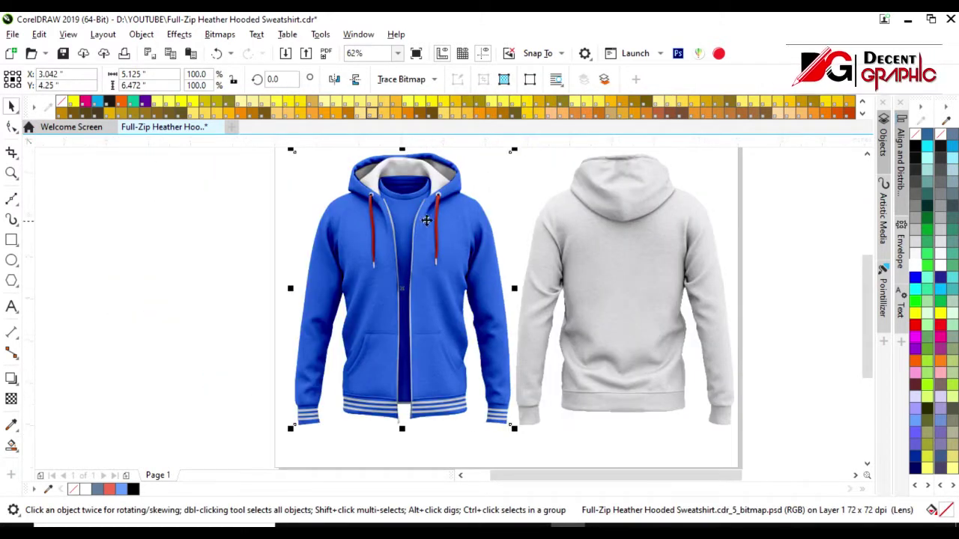
scroll(425, 254, down, 2)
scroll(412, 314, up, 5)
scroll(409, 348, up, 1)
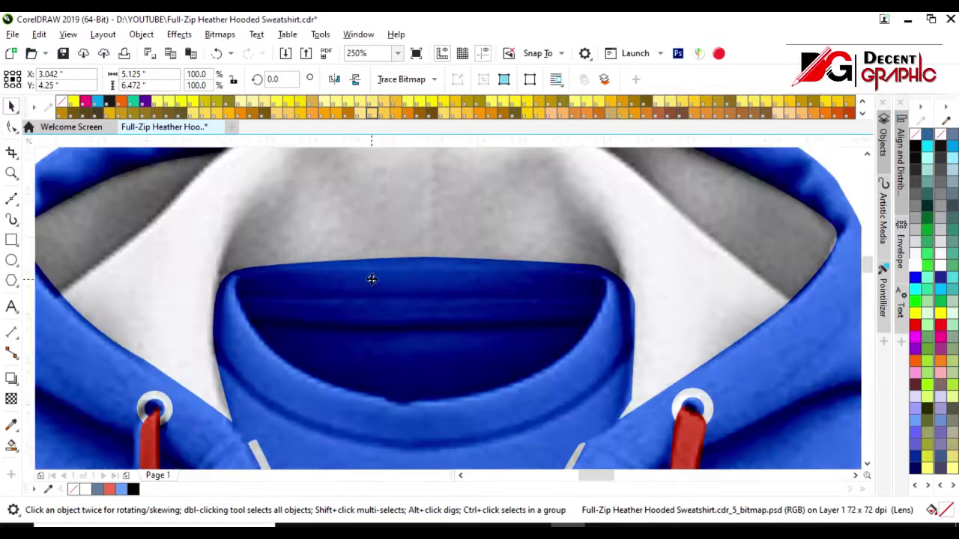
scroll(401, 282, up, 3)
scroll(397, 282, down, 1)
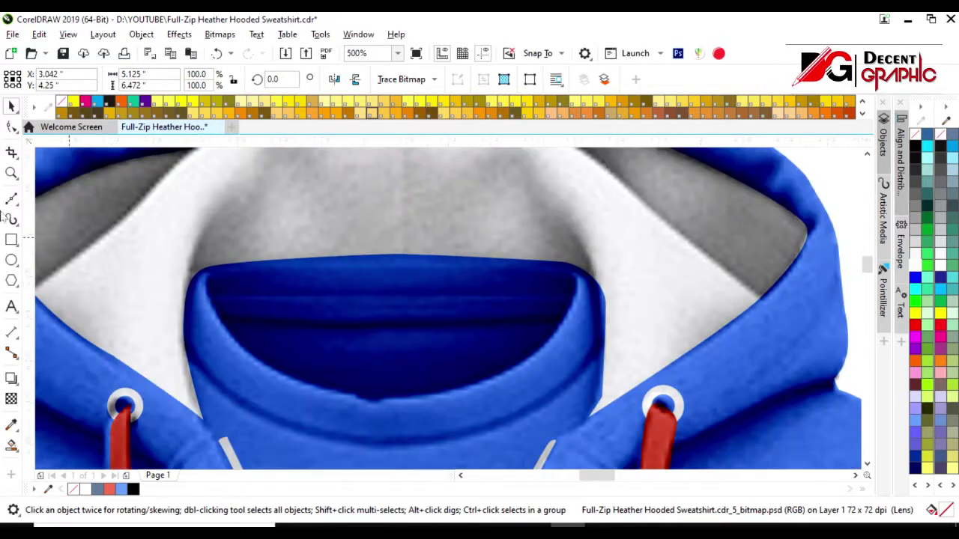
click(11, 198)
click(219, 321)
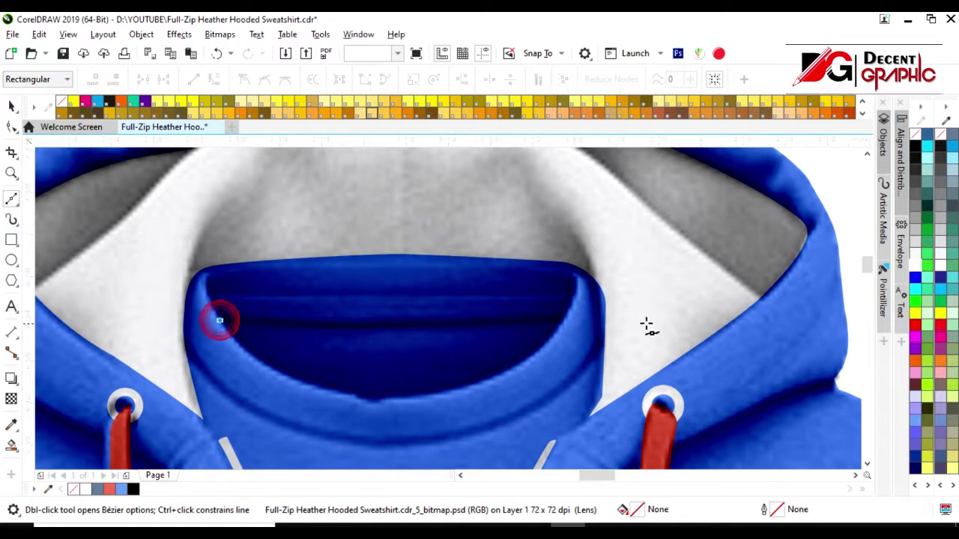
click(564, 319)
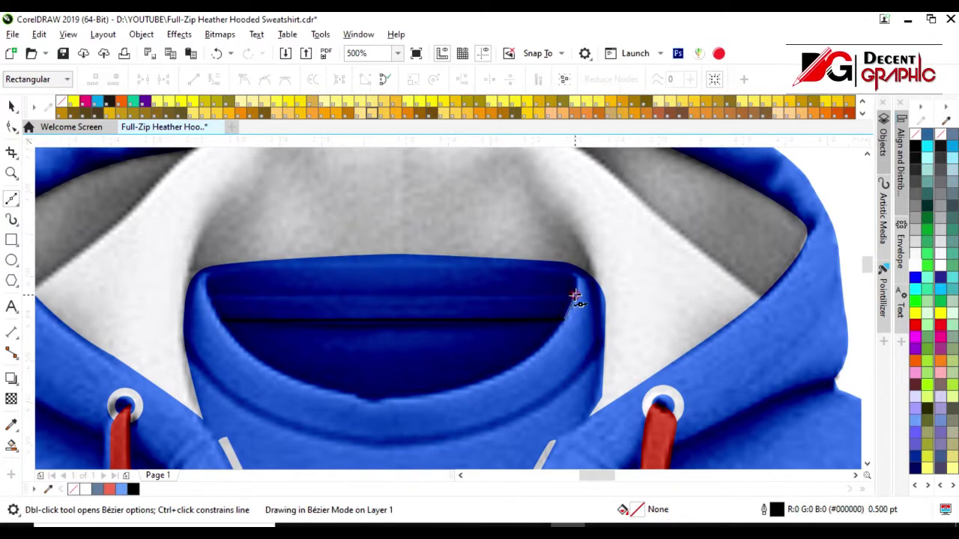
click(211, 294)
click(220, 322)
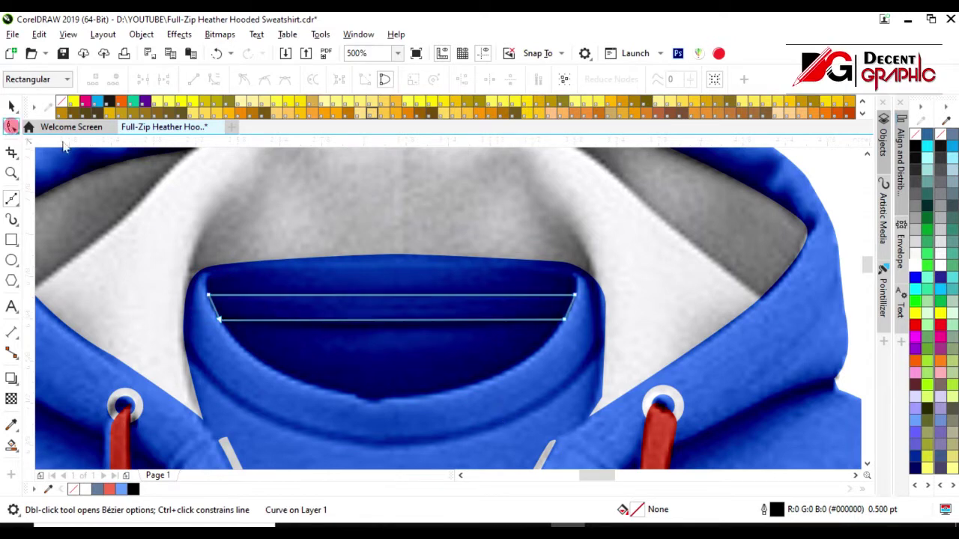
- Bend the band's bottom edge down with a new node to follow the collar, then fill it orange
click(11, 125)
click(209, 75)
scroll(378, 330, up, 1)
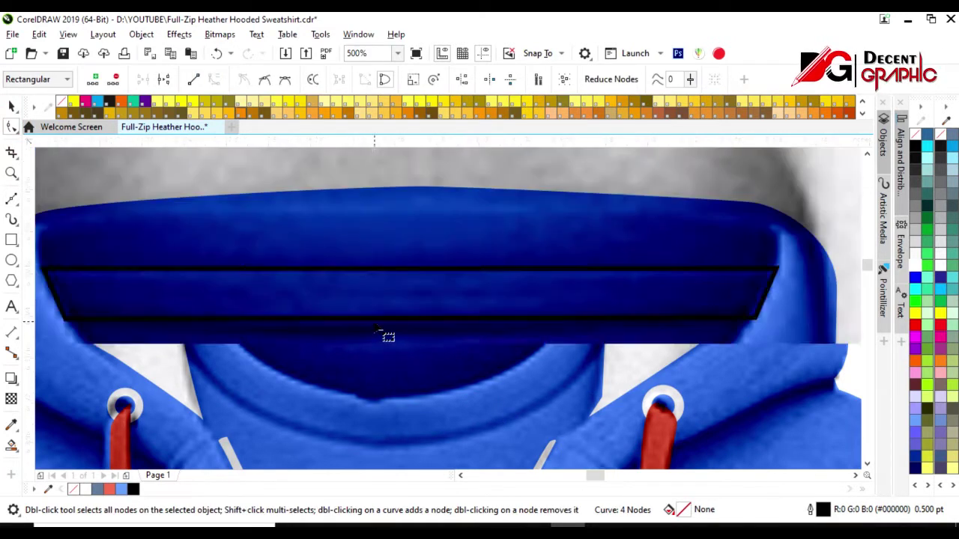
double_click(385, 318)
drag(385, 318, 386, 328)
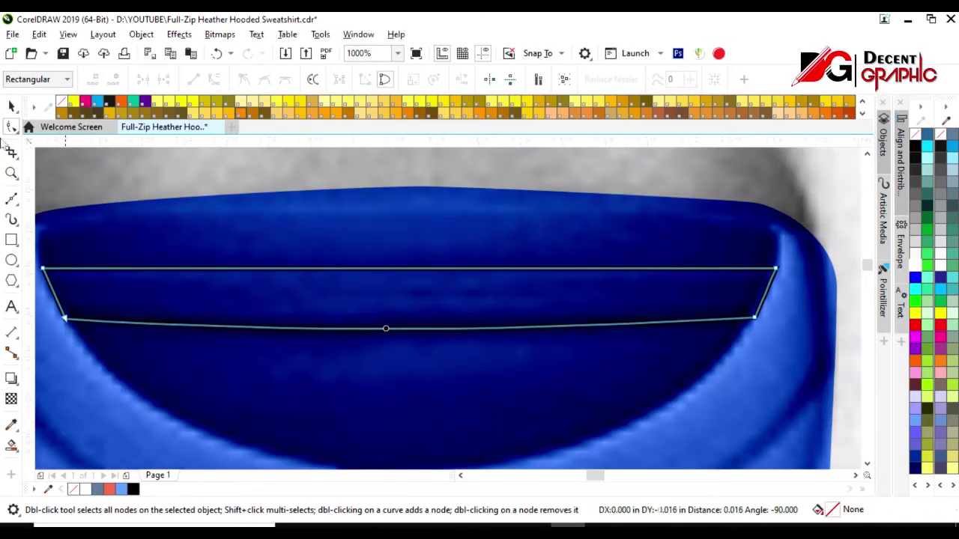
click(11, 106)
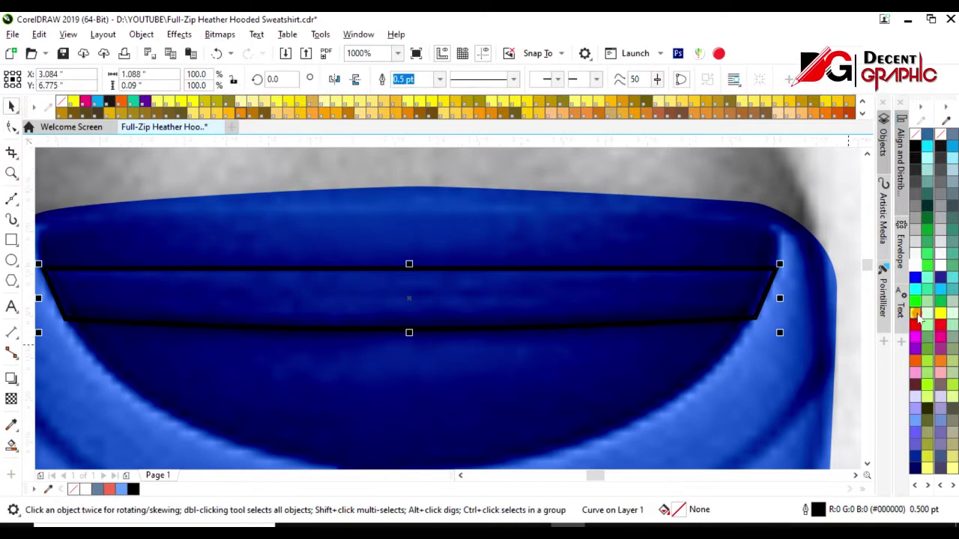
click(859, 377)
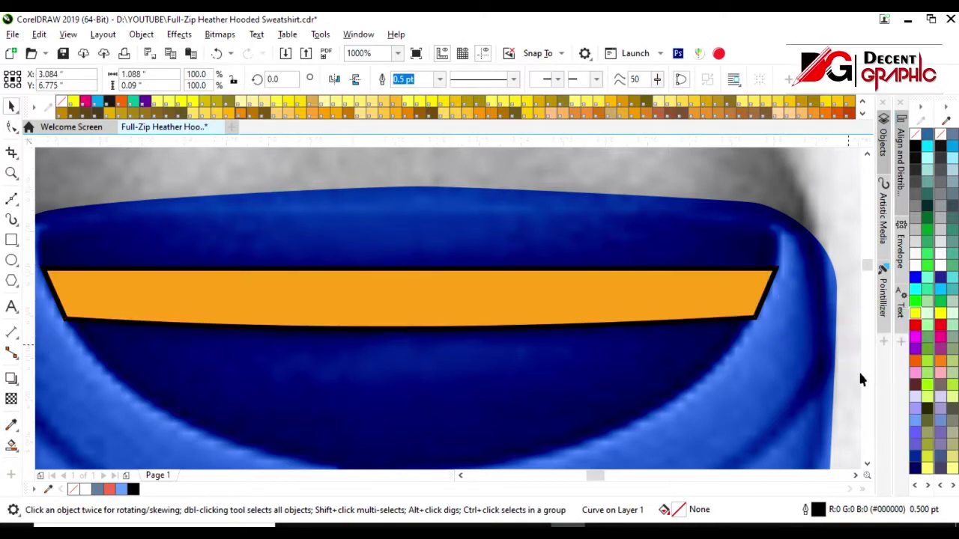
- Select the front hoodie photo and switch to node editing with F10
click(10, 108)
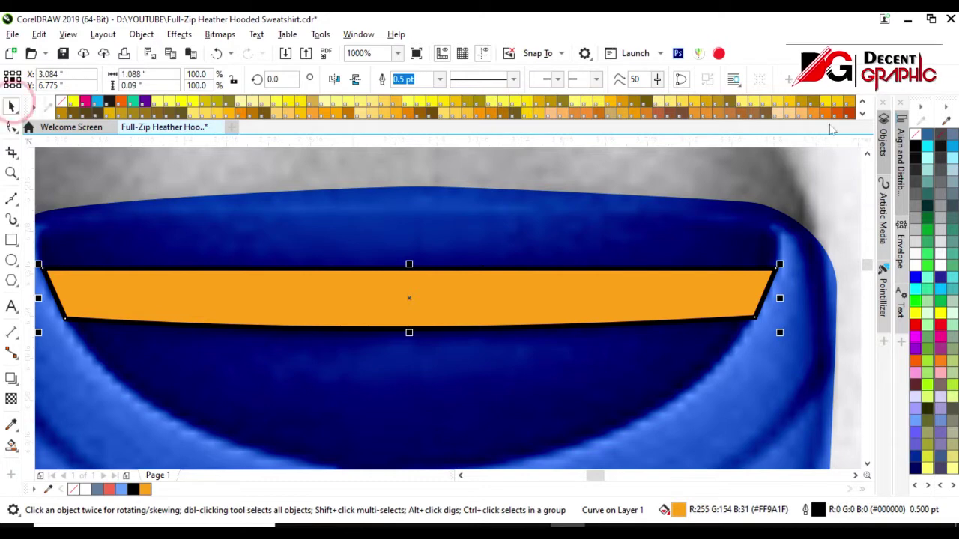
scroll(427, 315, down, 8)
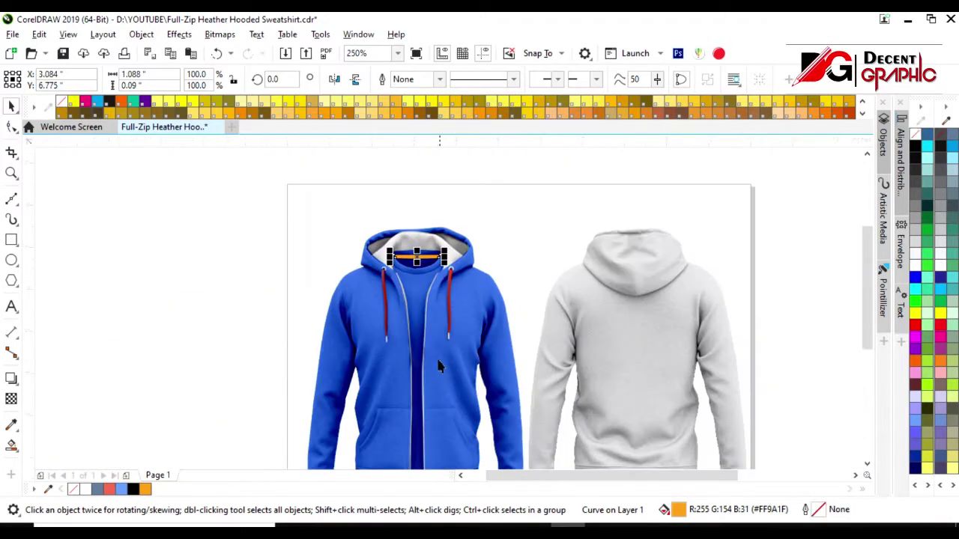
click(436, 367)
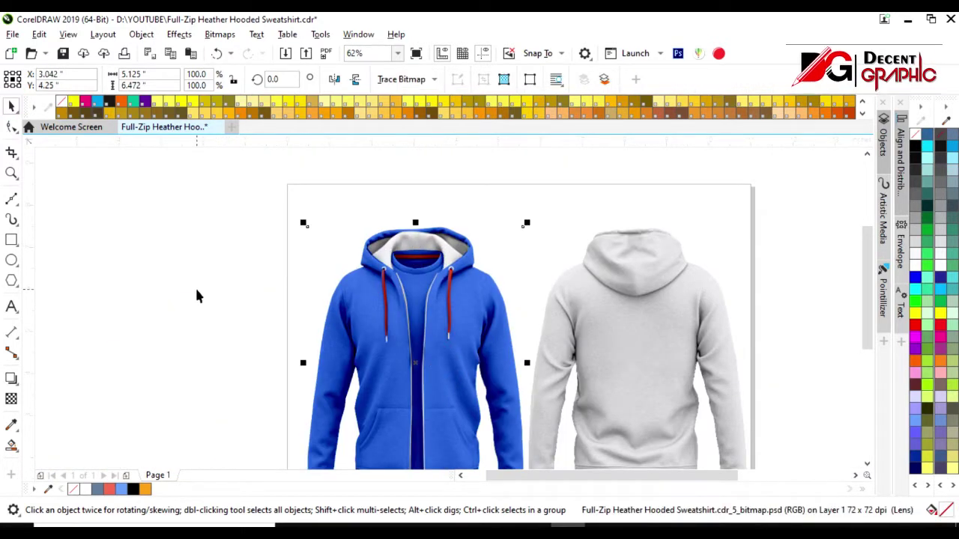
scroll(454, 353, up, 1)
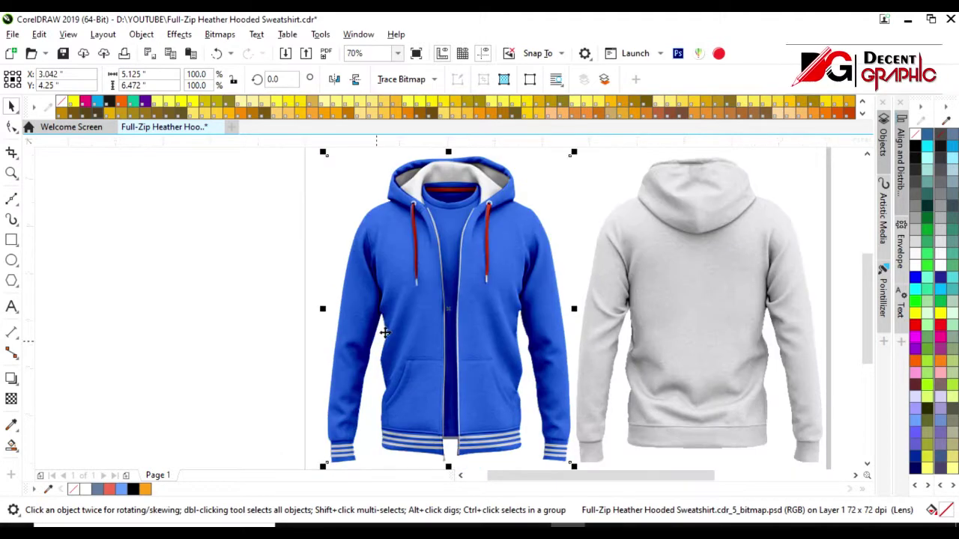
key(F10)
scroll(310, 320, down, 2)
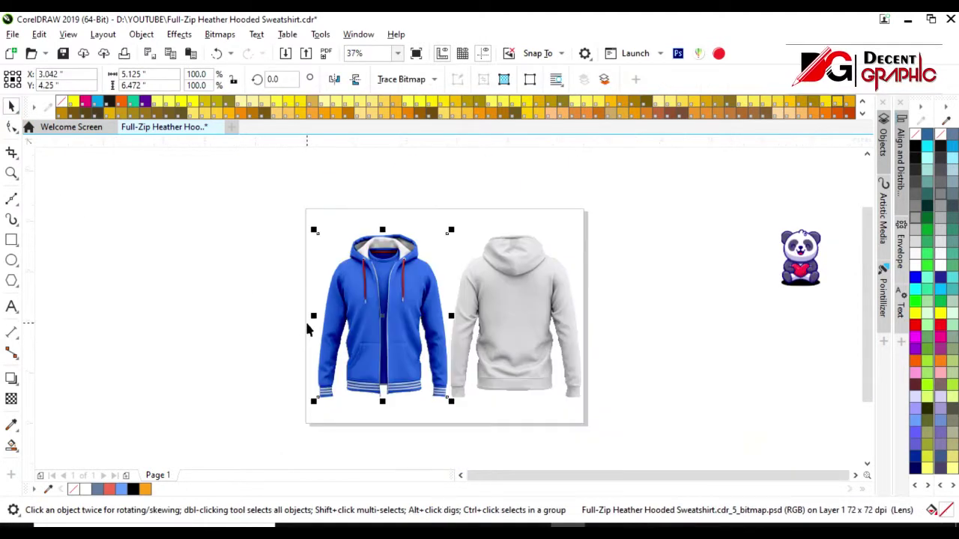
- Trace the grey back-view hoodie as a black-and-white Low quality image and ungroup the result
scroll(321, 320, up, 2)
scroll(345, 350, down, 2)
scroll(401, 313, up, 2)
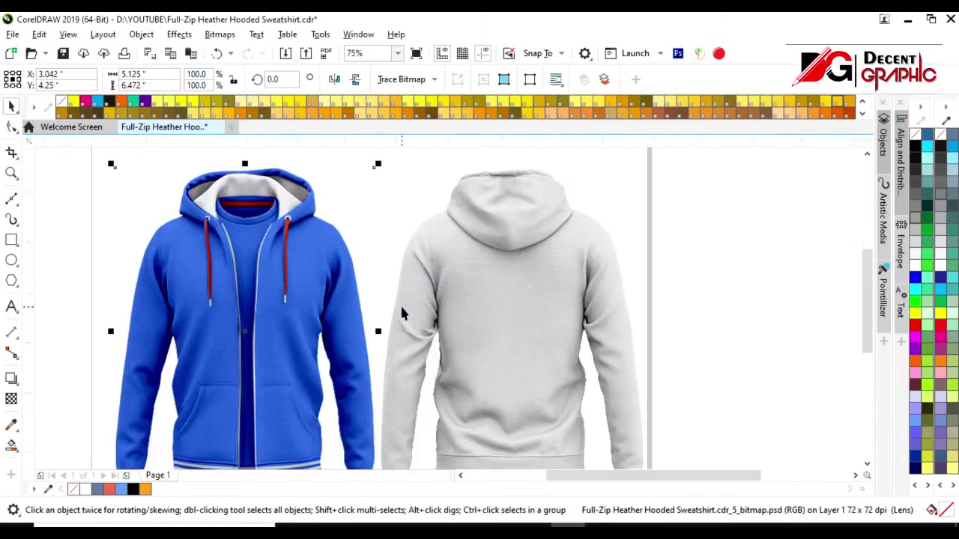
scroll(252, 313, down, 2)
click(368, 313)
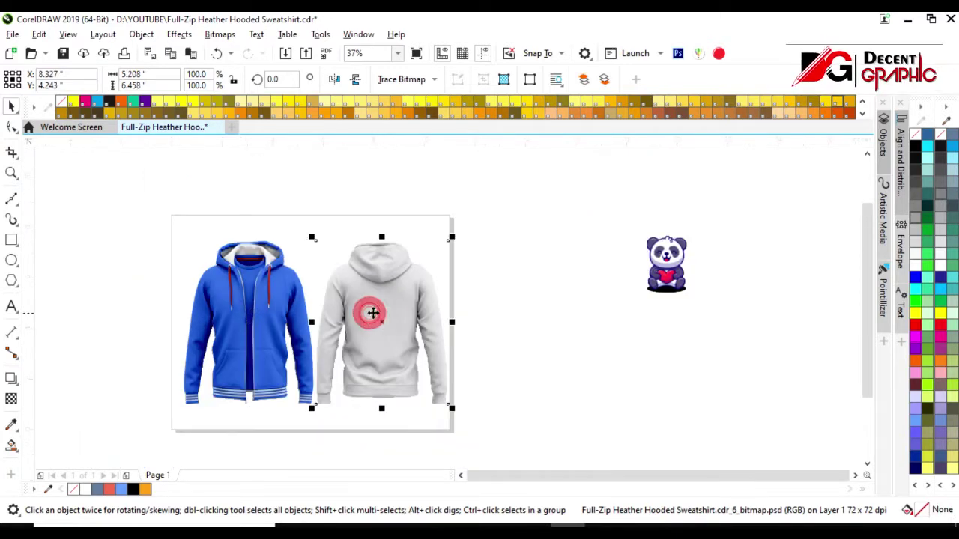
click(417, 79)
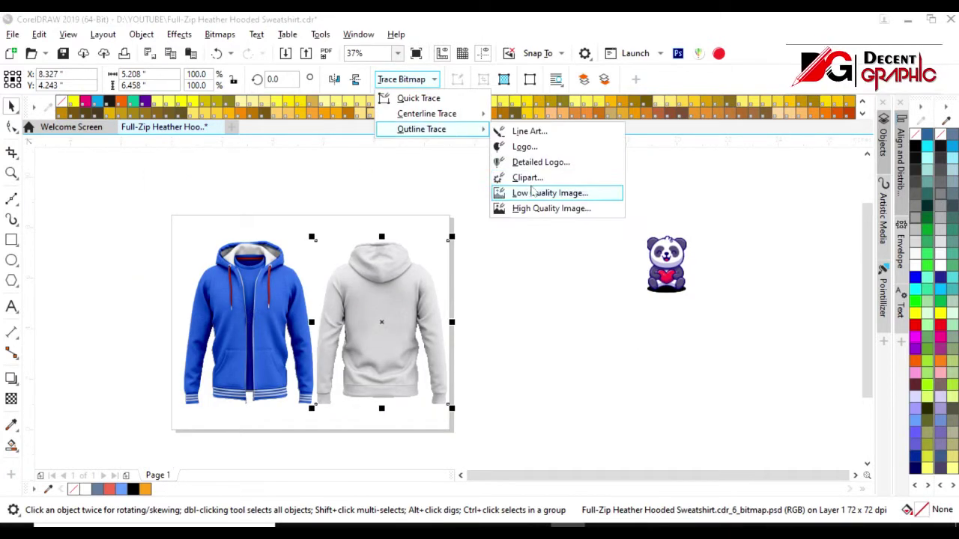
mouse_move(421, 129)
click(533, 188)
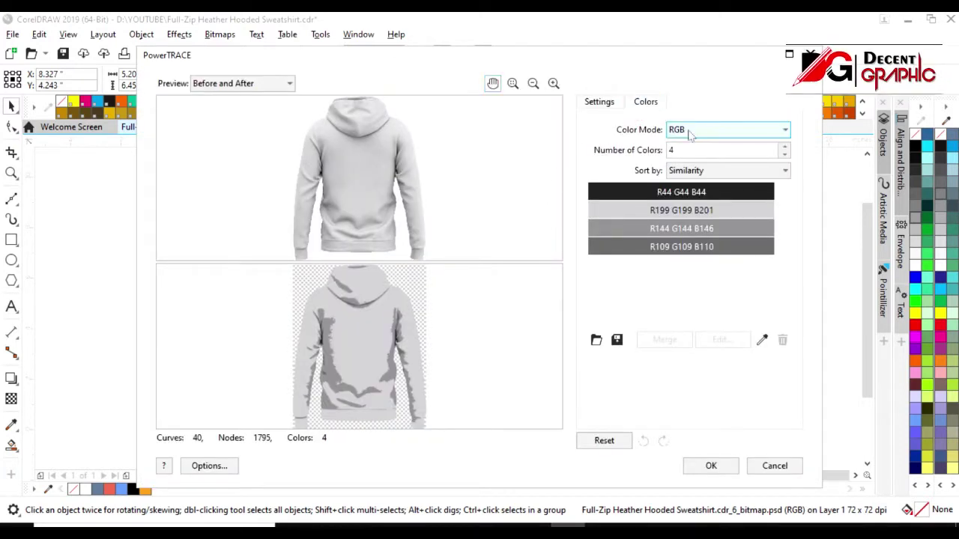
click(684, 129)
click(702, 190)
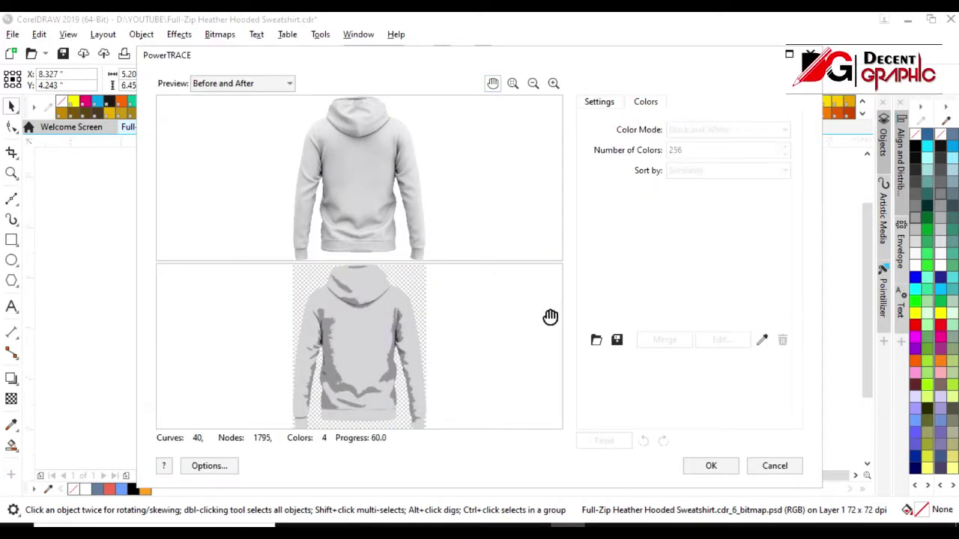
click(708, 465)
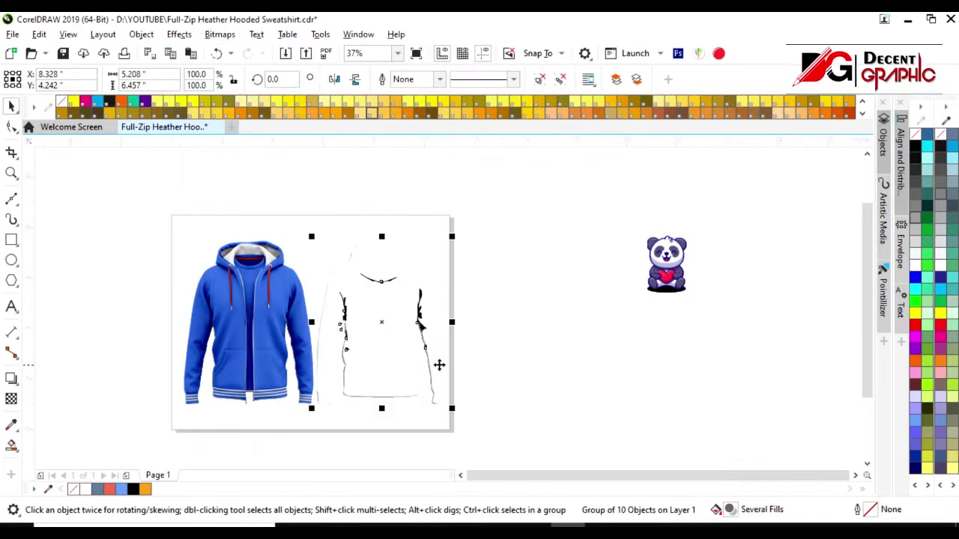
click(558, 80)
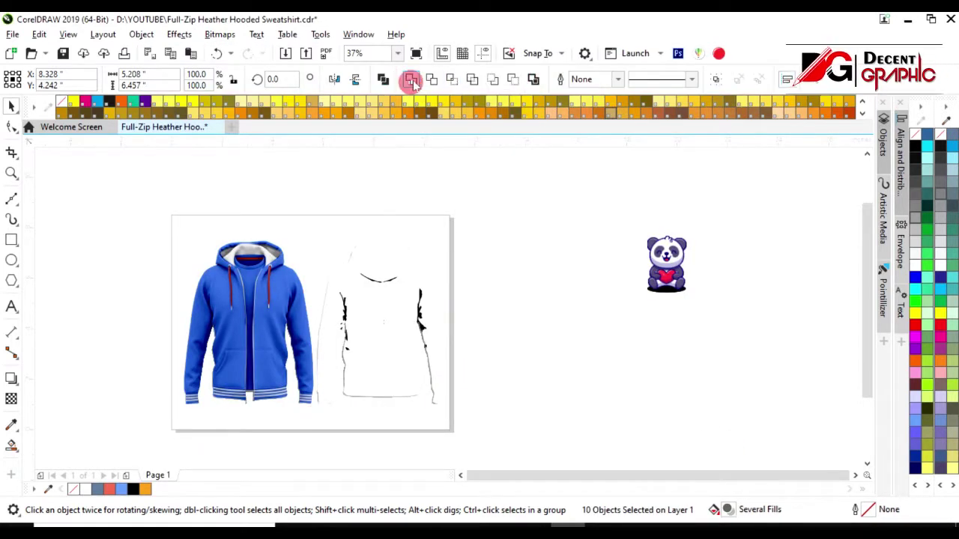
- Combine the traced pieces into one light-blue curve and delete its chest and zipper seam nodes
click(410, 81)
click(915, 421)
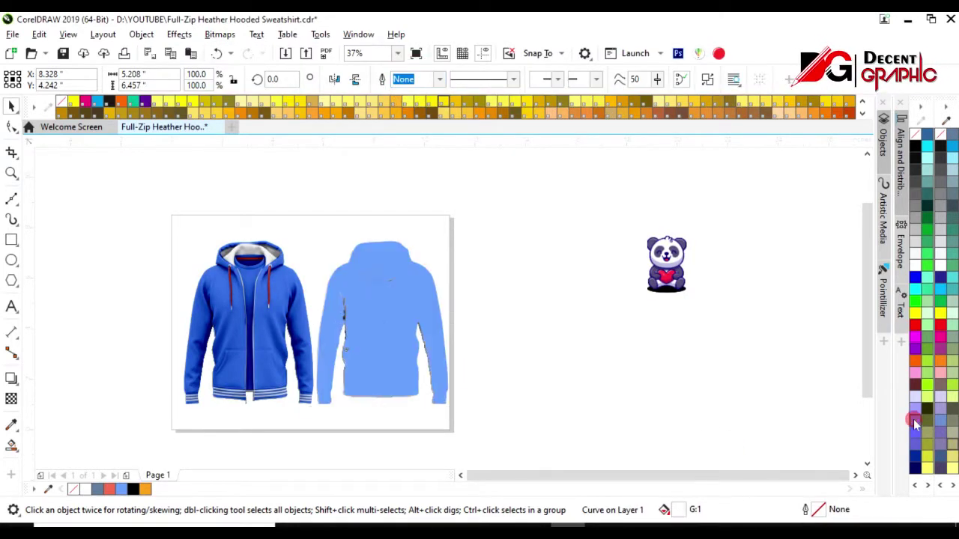
click(11, 127)
scroll(375, 306, up, 2)
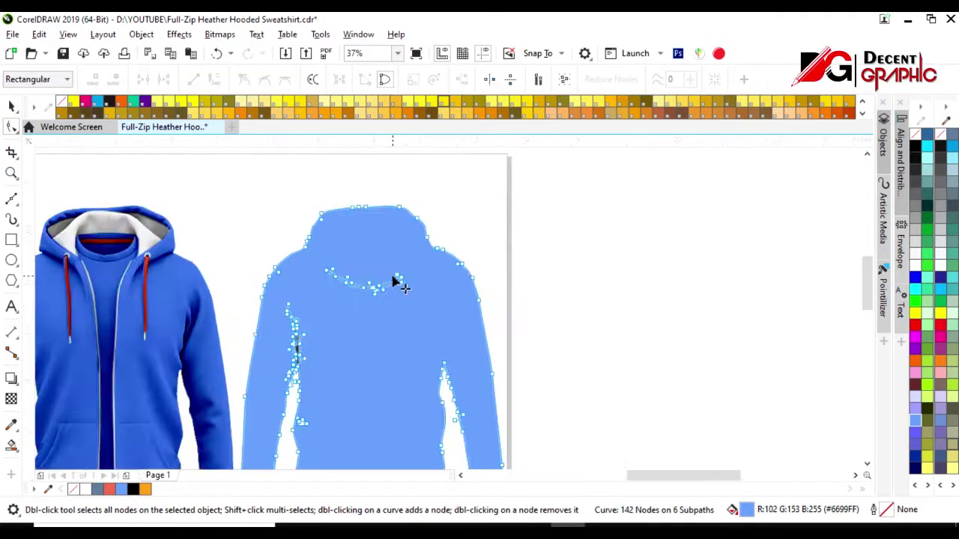
scroll(396, 278, up, 2)
key(Delete)
drag(240, 300, 163, 449)
key(Delete)
- Delete the leaf-shaped hole and the remaining grey leaf pieces from the silhouette
scroll(317, 325, down, 2)
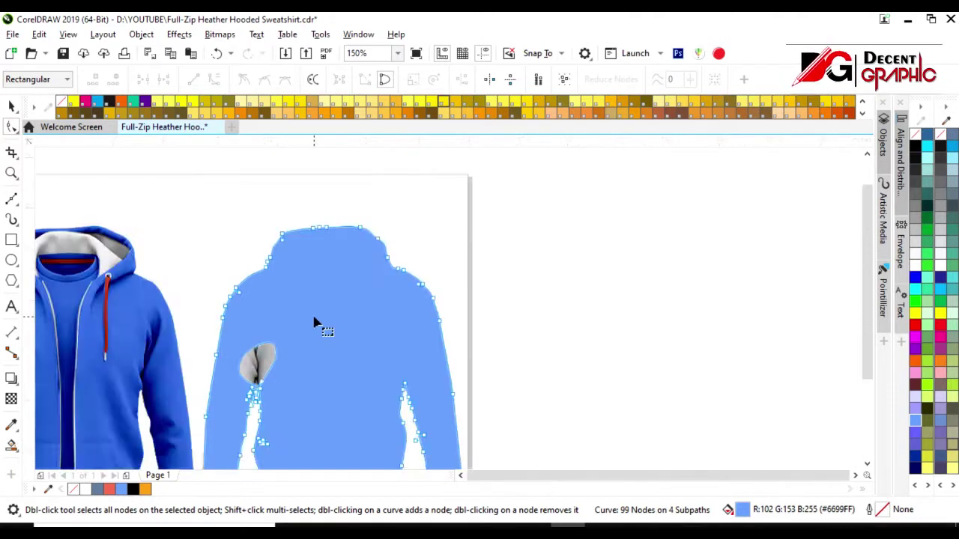
scroll(289, 359, up, 2)
drag(337, 334, 279, 366)
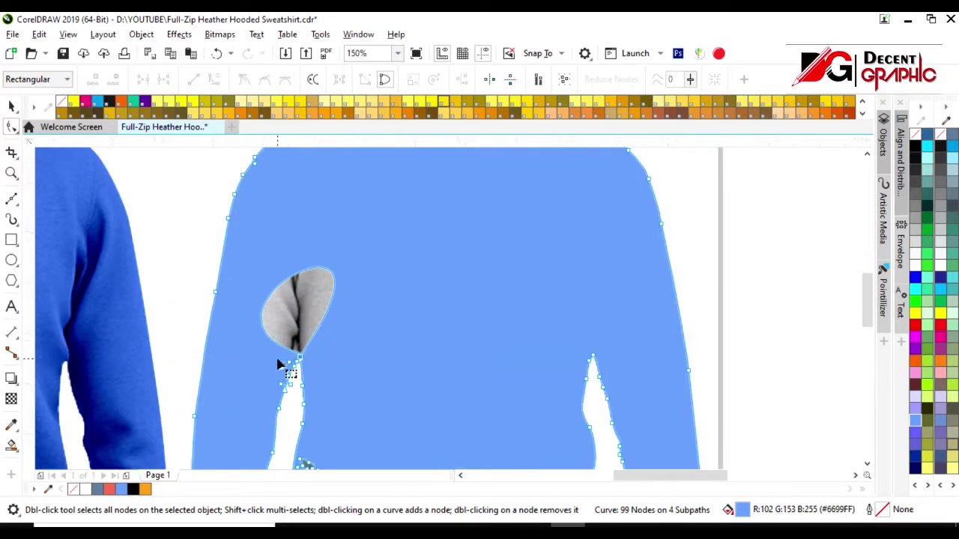
scroll(291, 358, up, 3)
key(Delete)
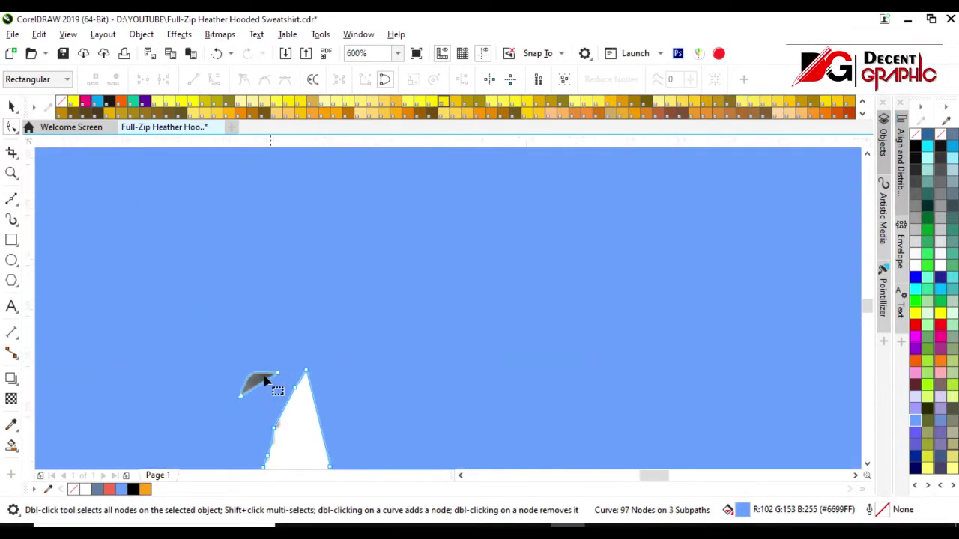
drag(201, 370, 257, 417)
key(Delete)
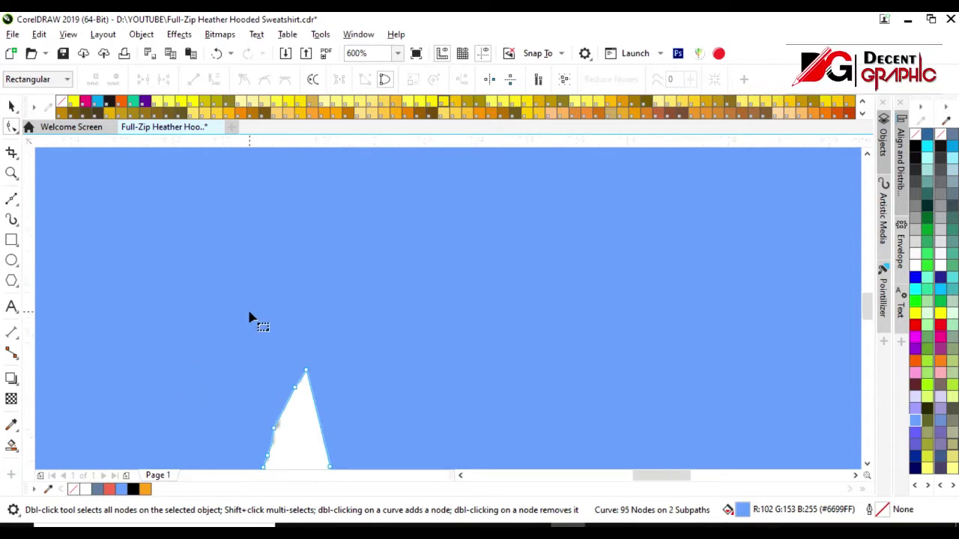
scroll(253, 323, down, 3)
scroll(272, 433, up, 3)
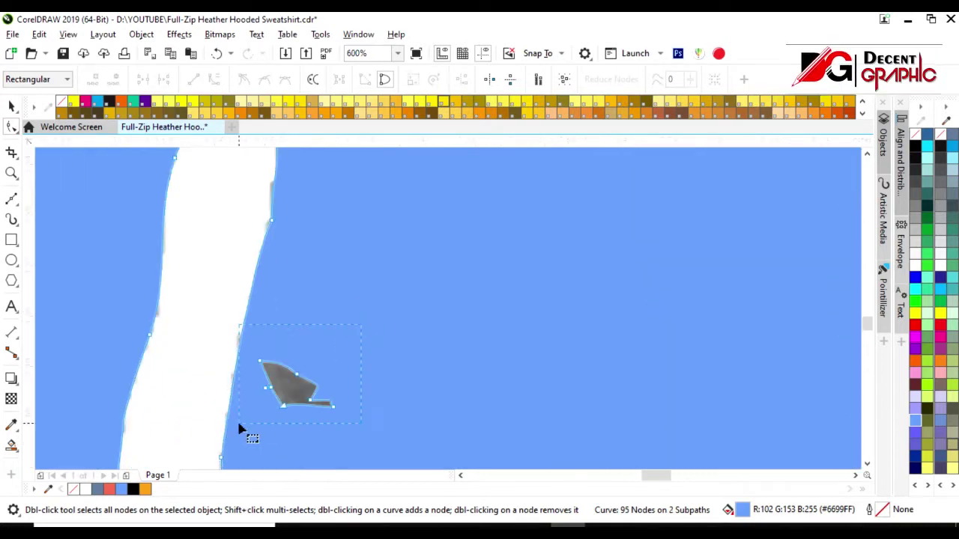
key(Delete)
scroll(304, 357, down, 2)
scroll(300, 357, down, 3)
scroll(305, 310, down, 3)
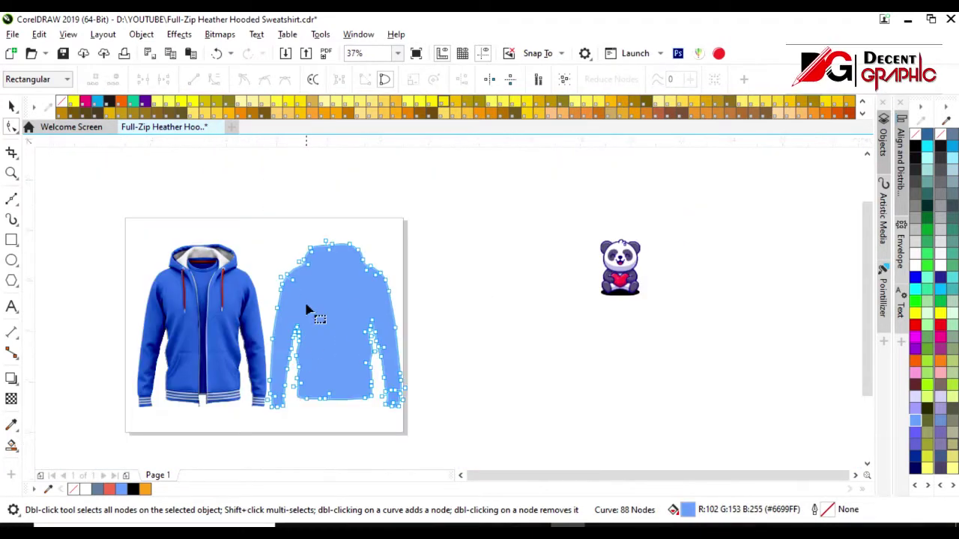
scroll(305, 310, up, 2)
click(11, 106)
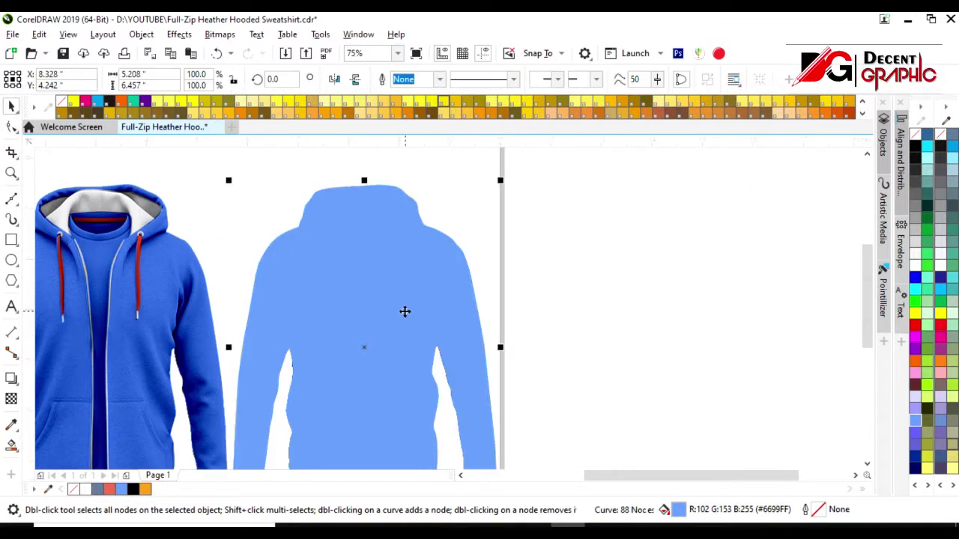
- Send the light-blue silhouette behind the grey back-hoodie photo and select the photo
key(shift+Page_Down)
click(613, 290)
click(426, 346)
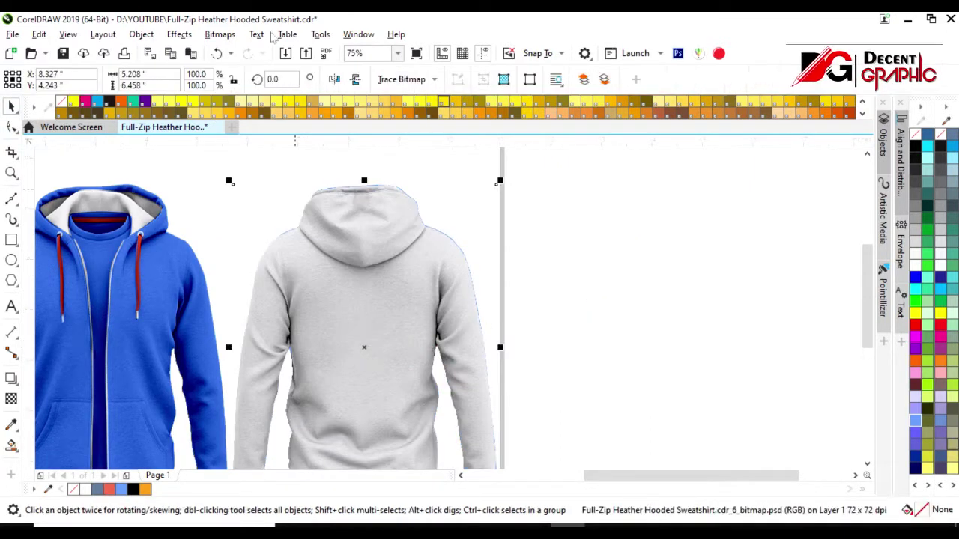
click(433, 81)
mouse_move(421, 129)
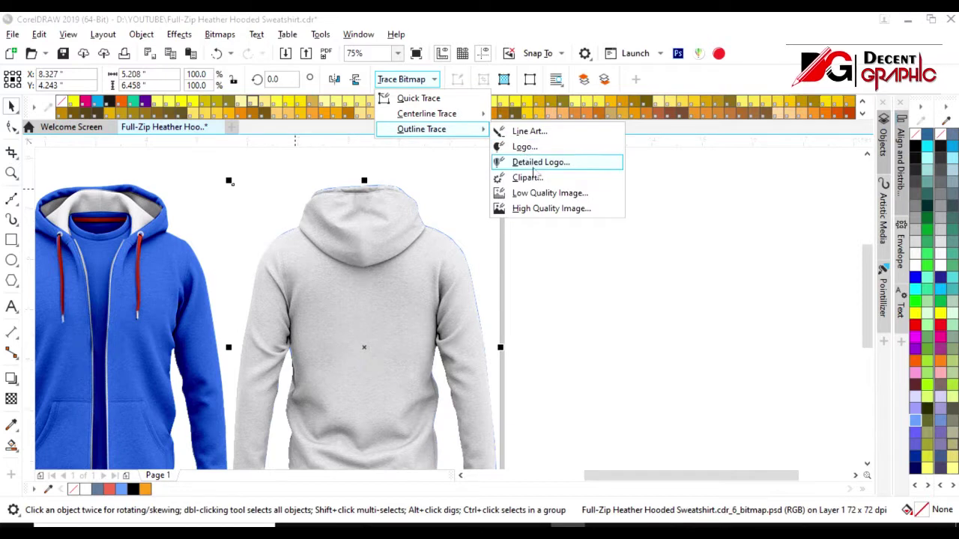
click(638, 186)
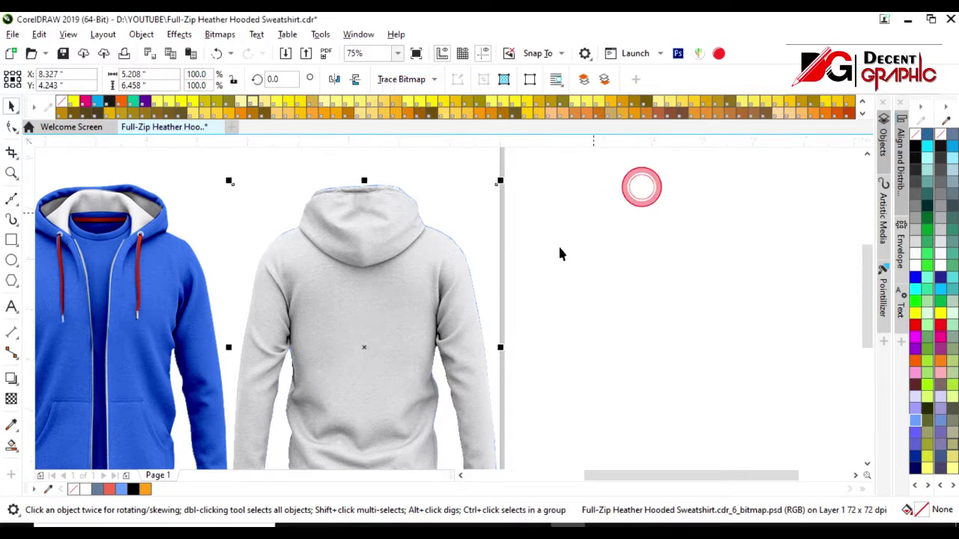
- Apply a Subtract transparency blend to the back-hoodie photo so it turns blue
click(11, 400)
click(187, 79)
click(185, 126)
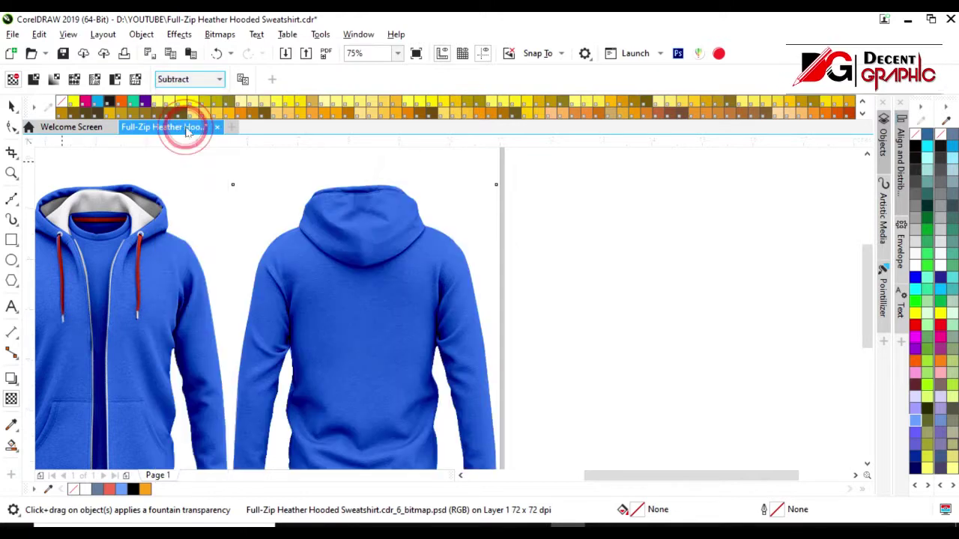
click(11, 106)
click(387, 250)
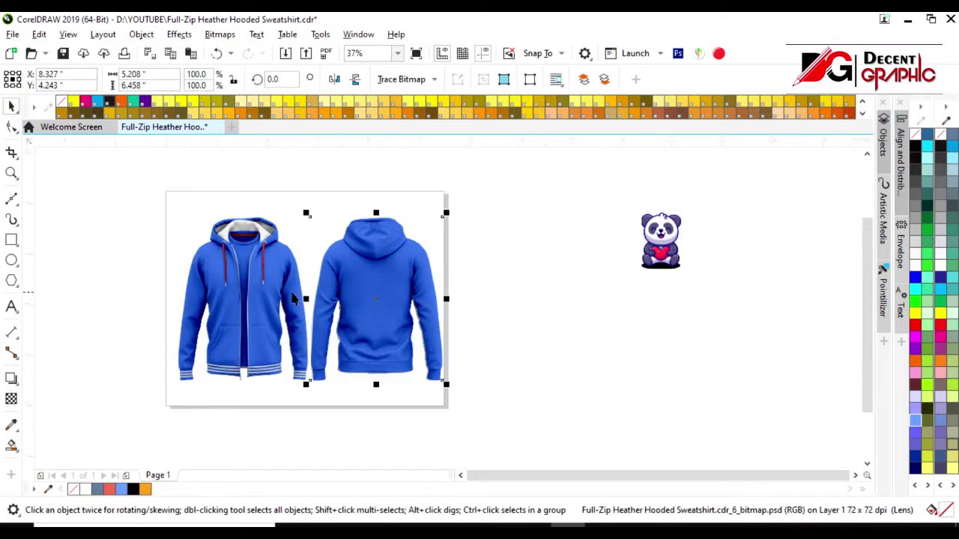
scroll(364, 375, up, 3)
- Draw a four-node Bézier curve along the back hoodie's hem seam, left end to right edge
scroll(370, 377, up, 3)
scroll(379, 379, up, 2)
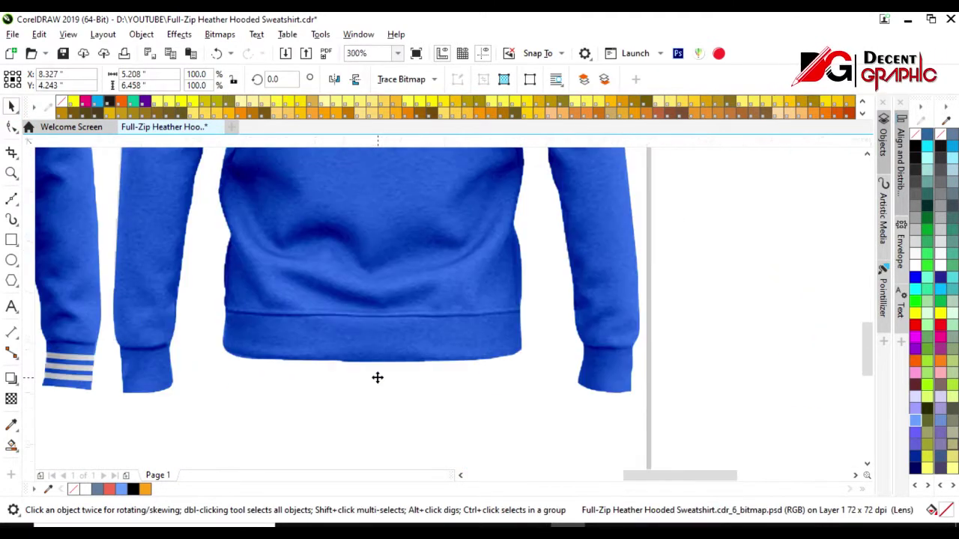
click(15, 204)
click(67, 215)
scroll(327, 323, up, 3)
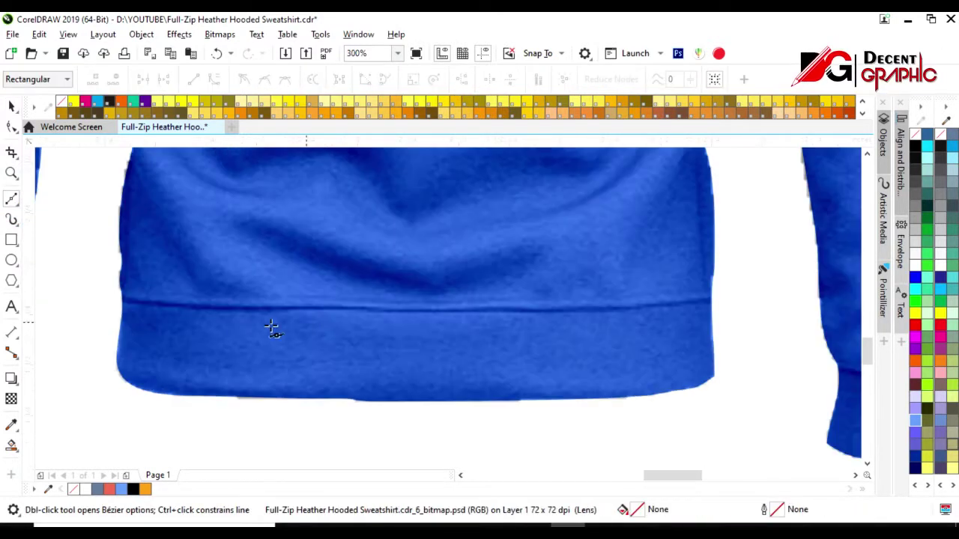
drag(124, 299, 293, 309)
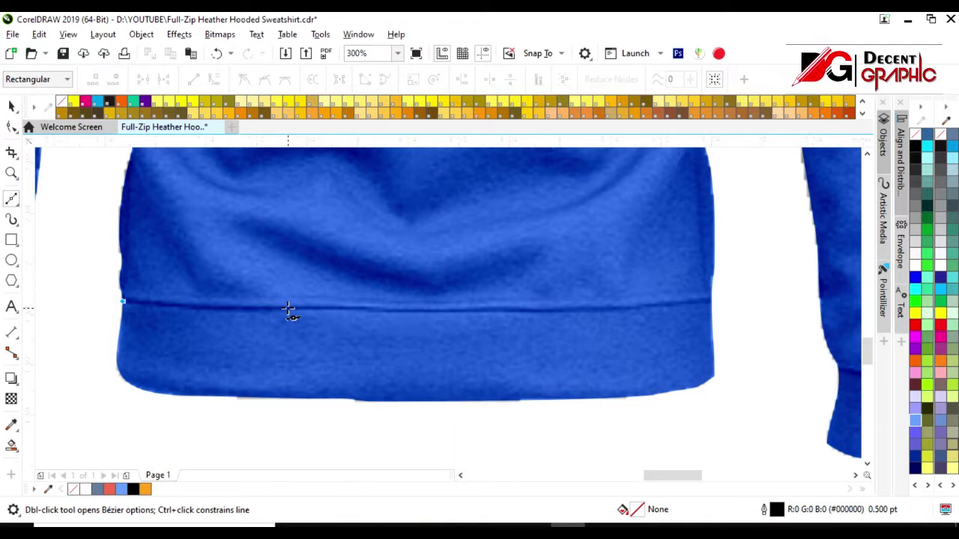
drag(414, 310, 439, 311)
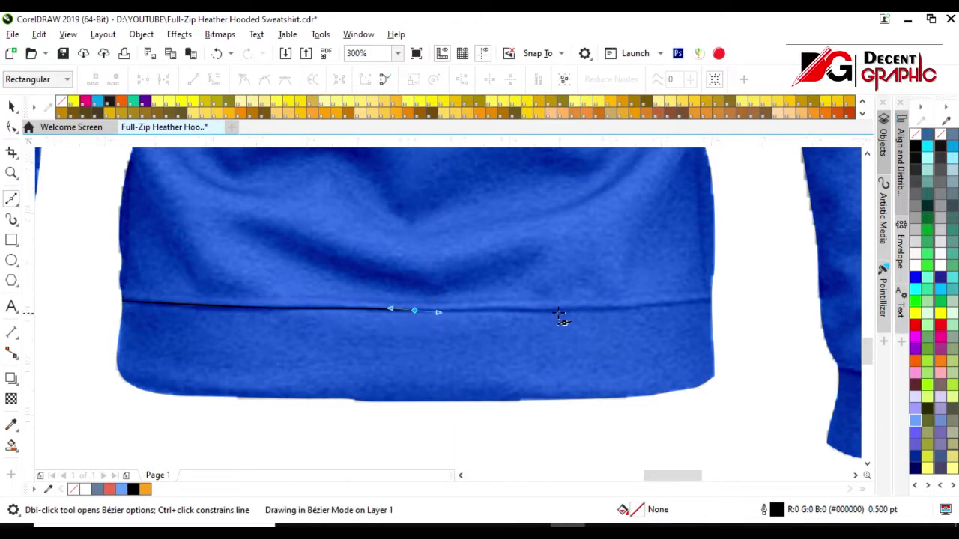
drag(539, 311, 567, 311)
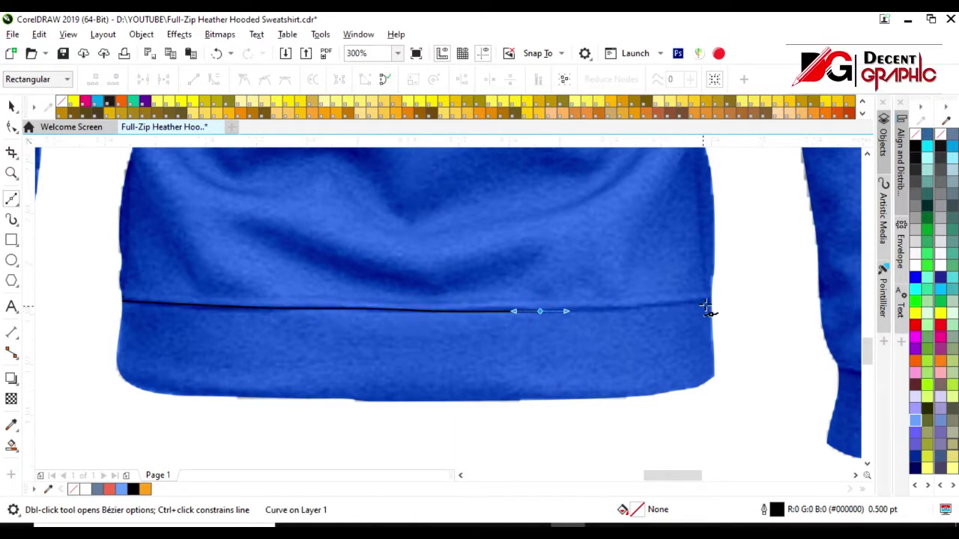
drag(710, 298, 739, 296)
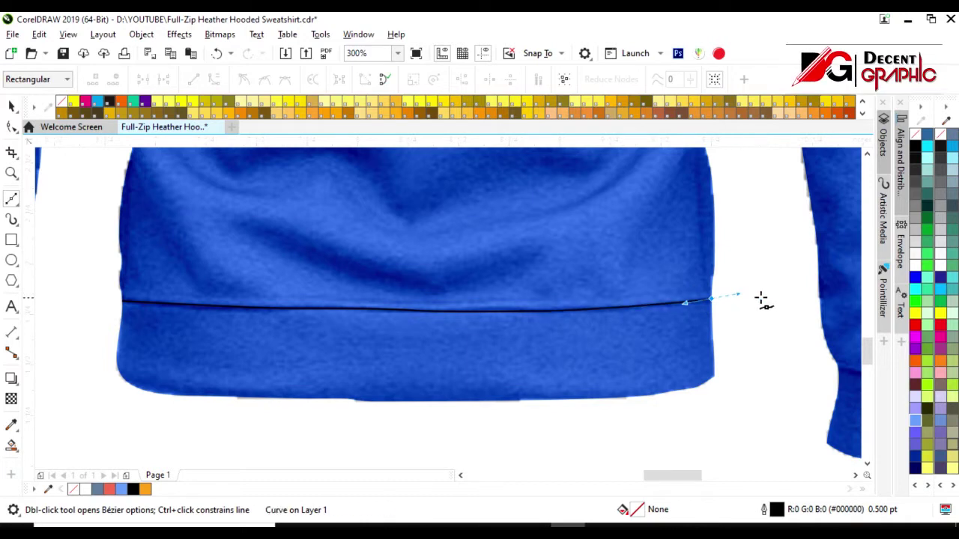
click(10, 108)
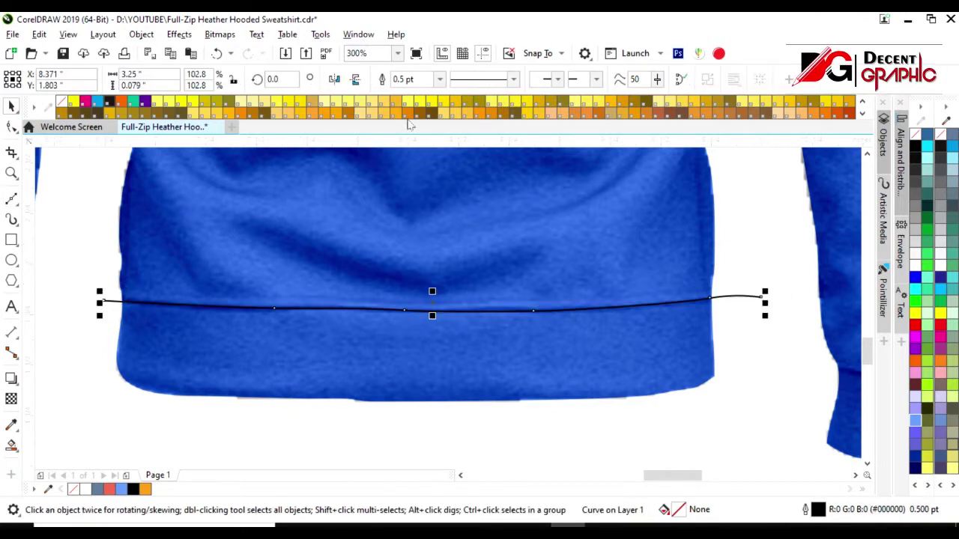
- Make the hem line 4.0 pt, duplicate it into three stripes, convert outlines to objects and combine
click(440, 79)
click(412, 185)
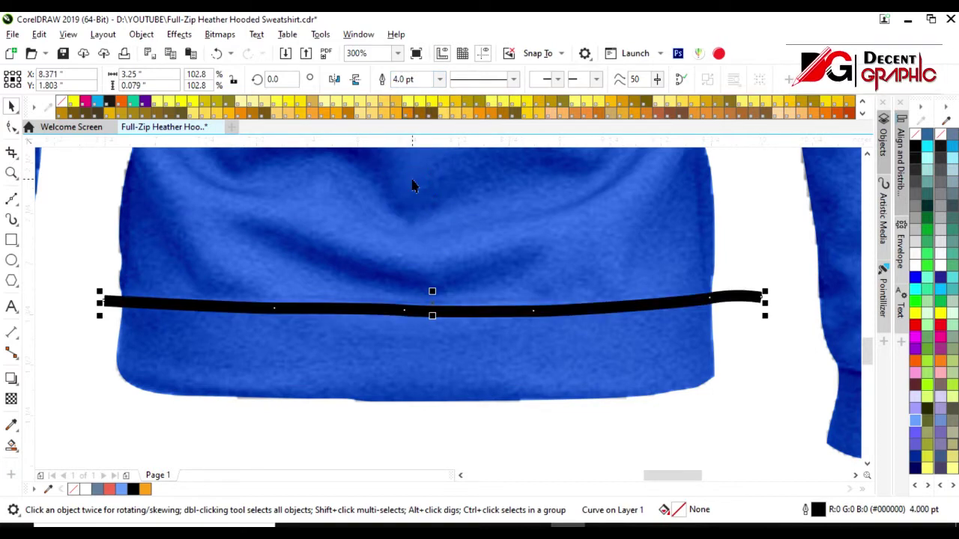
drag(444, 314, 445, 354)
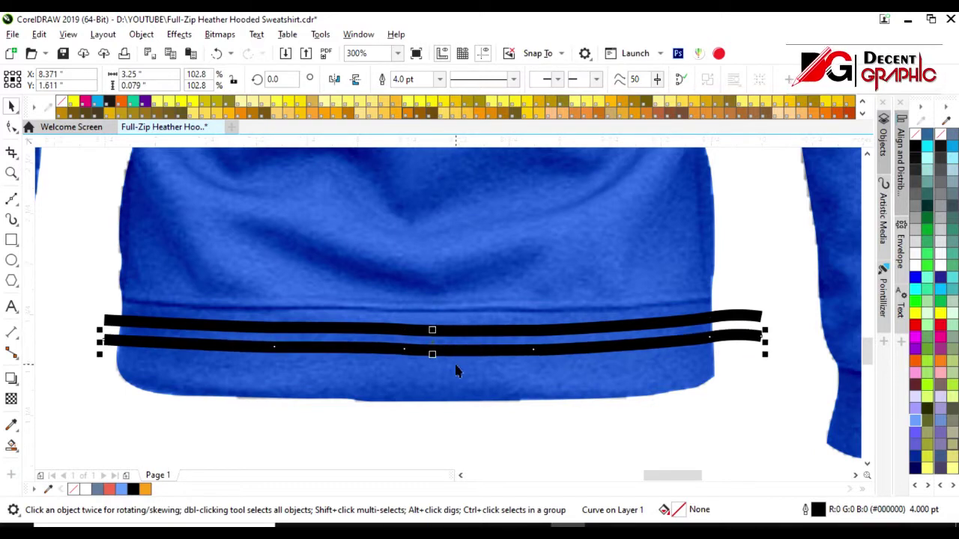
key(ctrl+d)
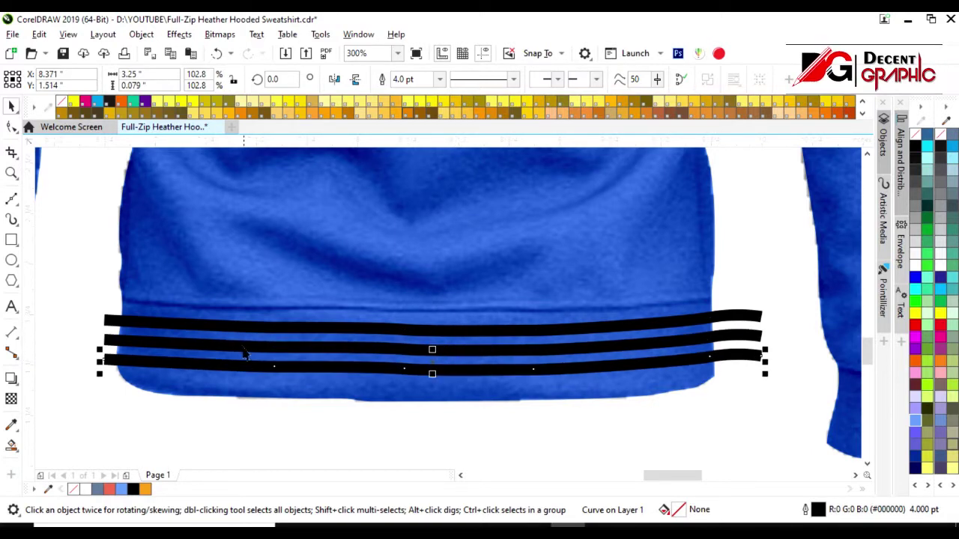
shift+click(243, 345)
shift+click(245, 325)
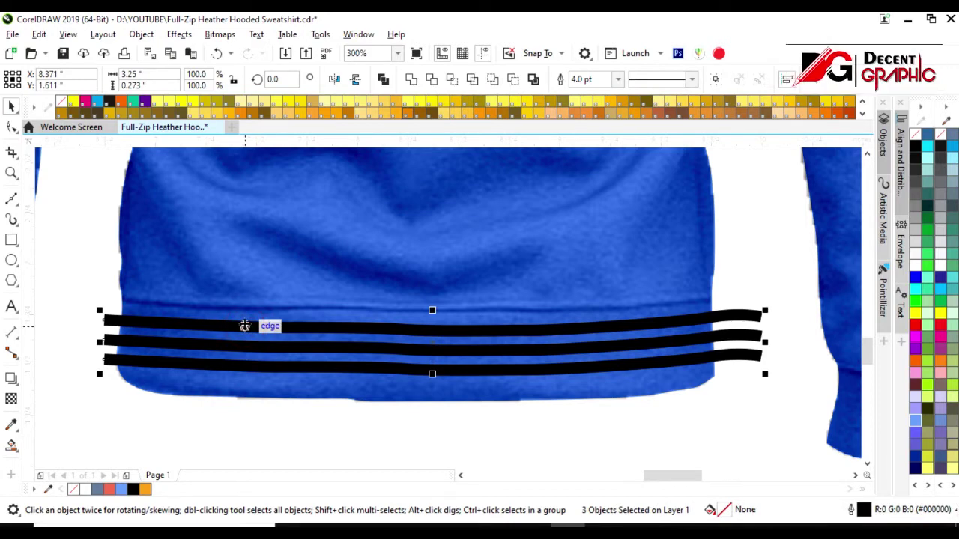
key(ctrl+shift+q)
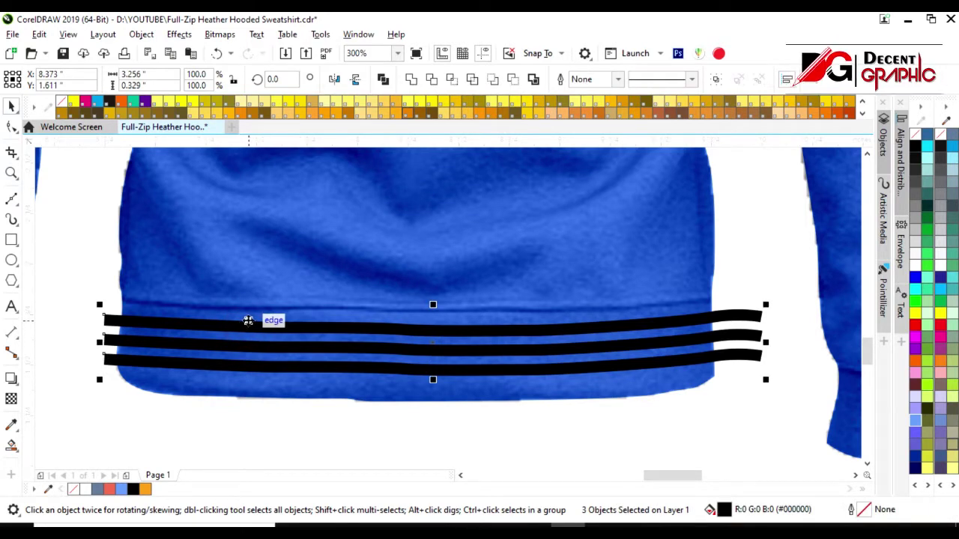
click(411, 78)
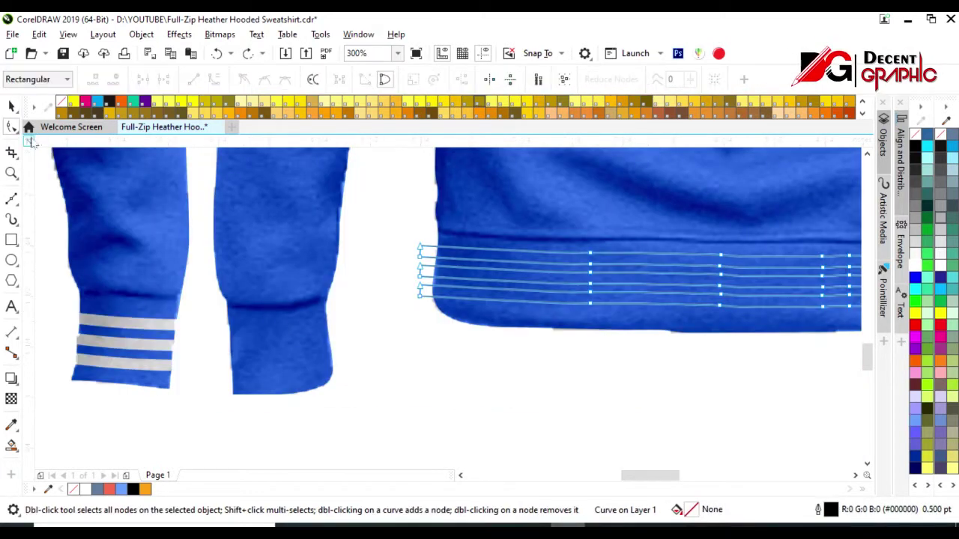
click(11, 105)
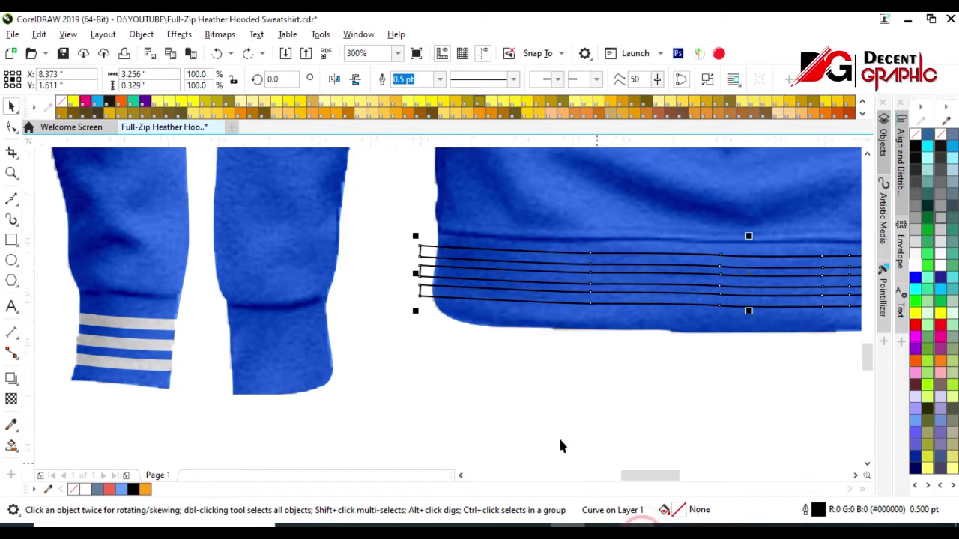
scroll(289, 322, down, 1)
scroll(431, 301, up, 2)
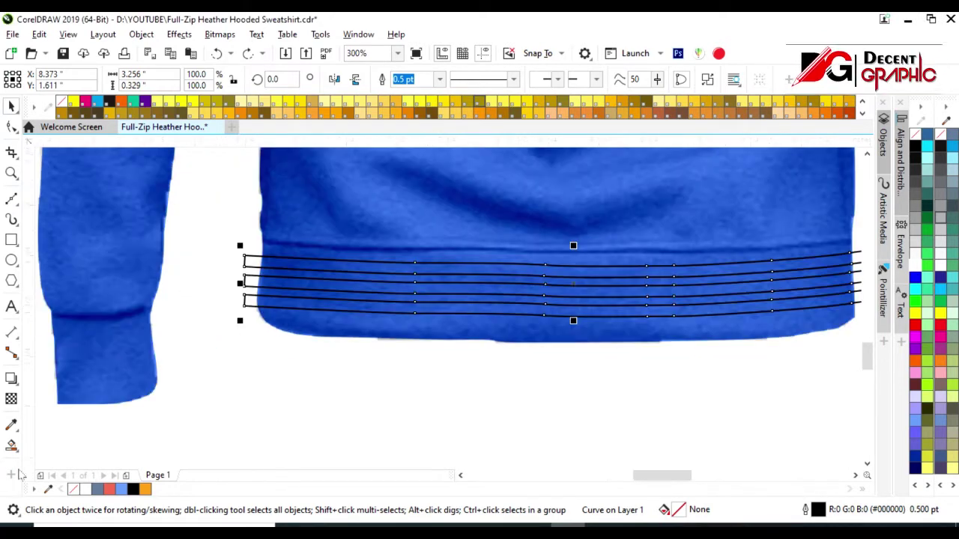
- Smart Fill the three strips between the hem curves and weld them into one white shape
click(427, 270)
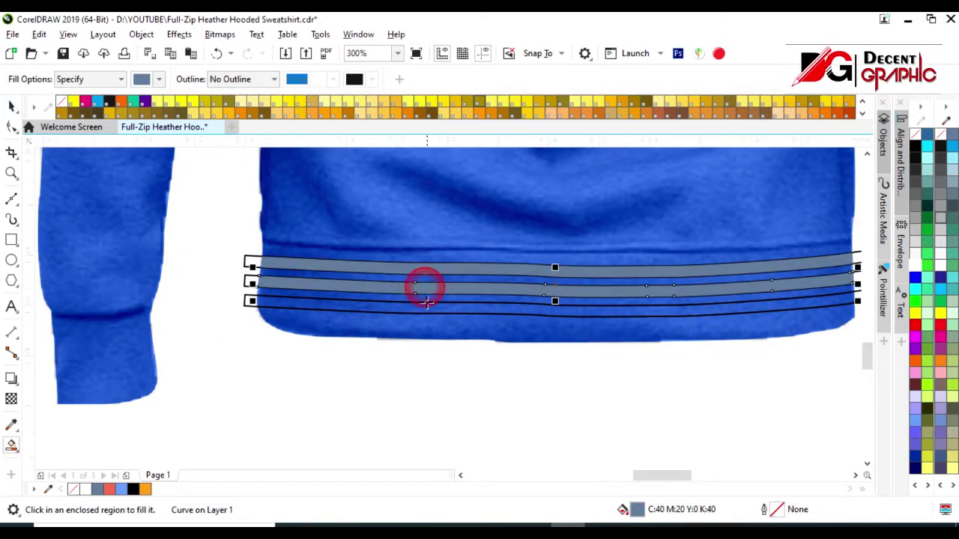
click(427, 304)
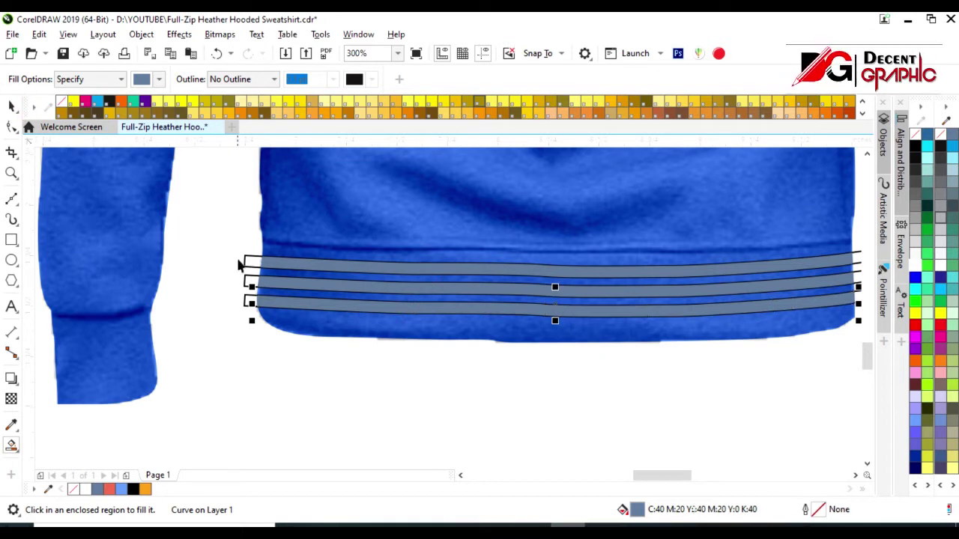
click(14, 106)
click(210, 255)
drag(210, 194, 860, 367)
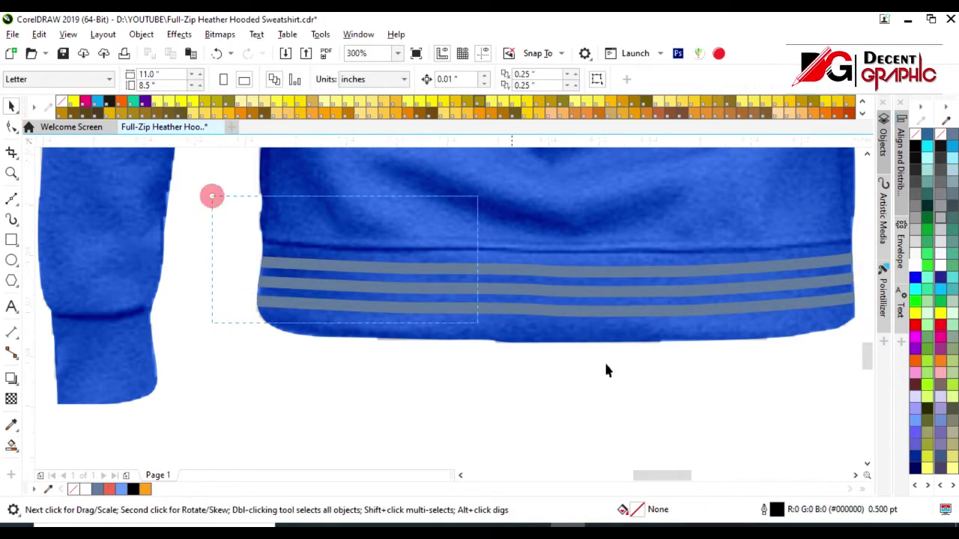
click(412, 79)
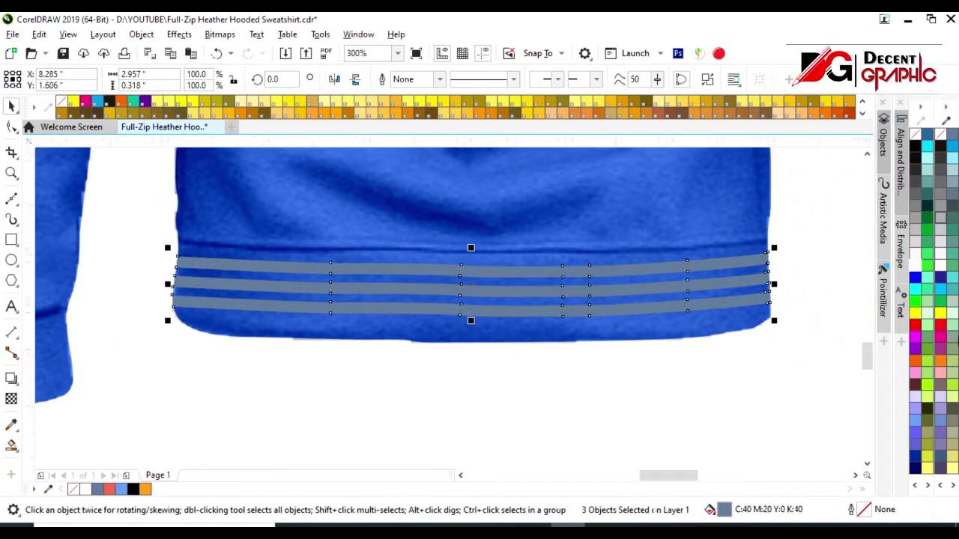
scroll(398, 352, down, 2)
scroll(209, 360, up, 2)
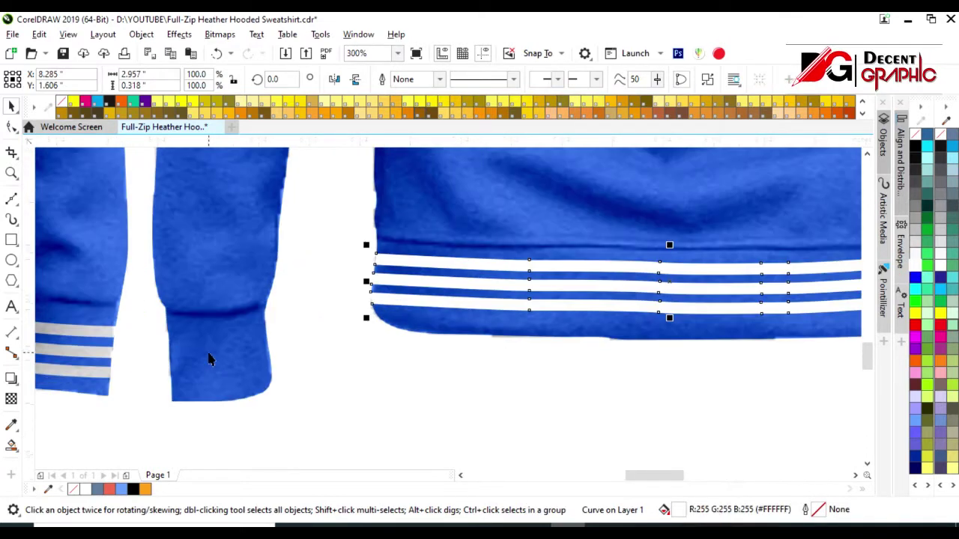
click(11, 199)
scroll(200, 327, up, 2)
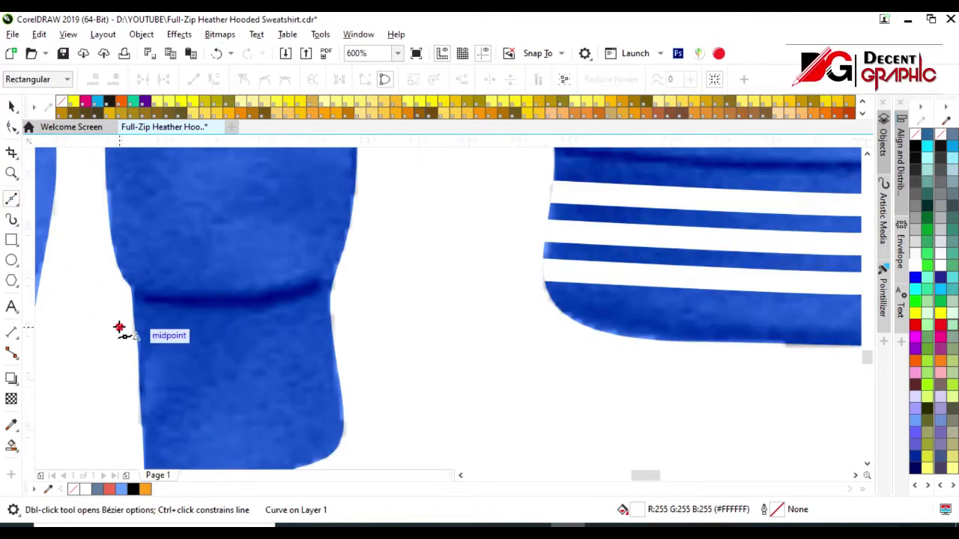
- Draw a 4 pt curve across the sleeve cuff, convert it to a band, and combine three copies
drag(355, 301, 467, 257)
click(11, 105)
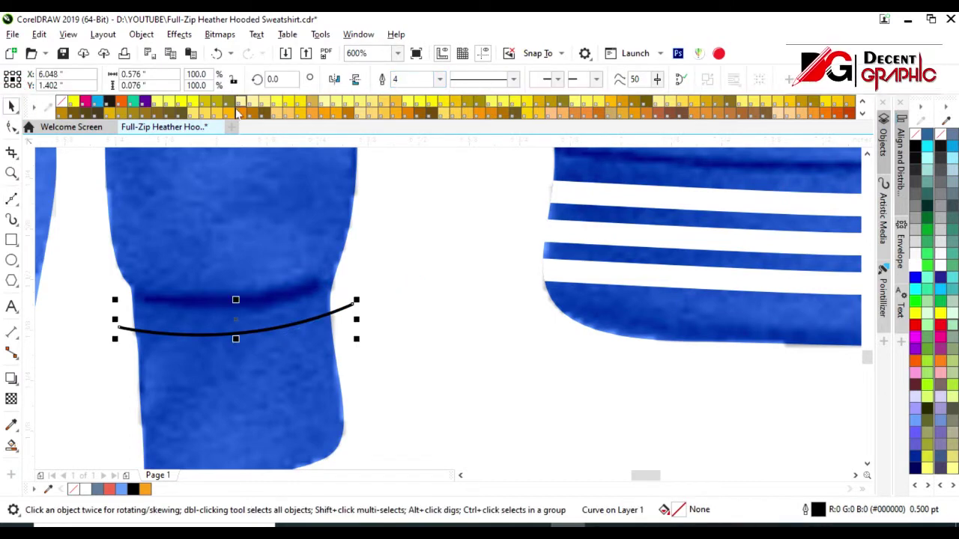
key(Return)
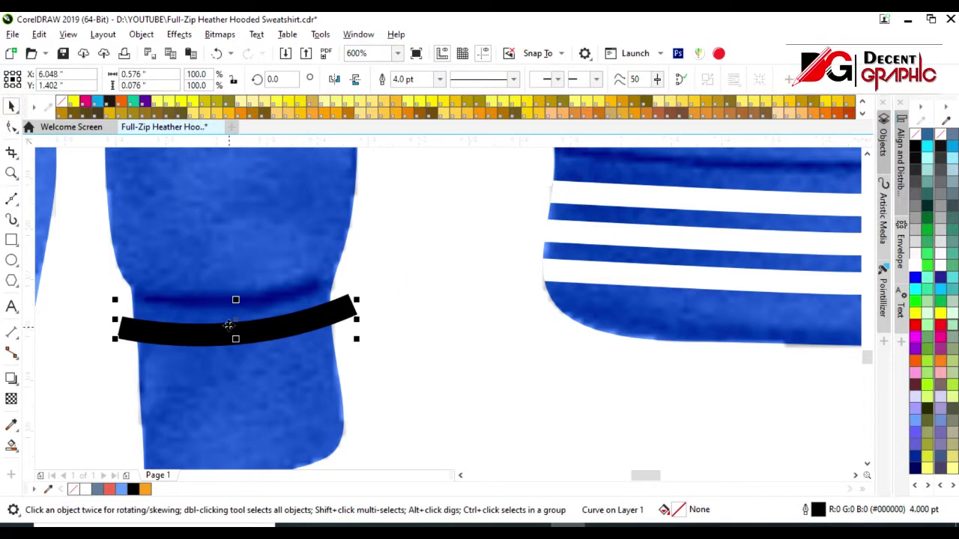
key(ctrl+shift+q)
drag(228, 327, 233, 373)
key(ctrl+r)
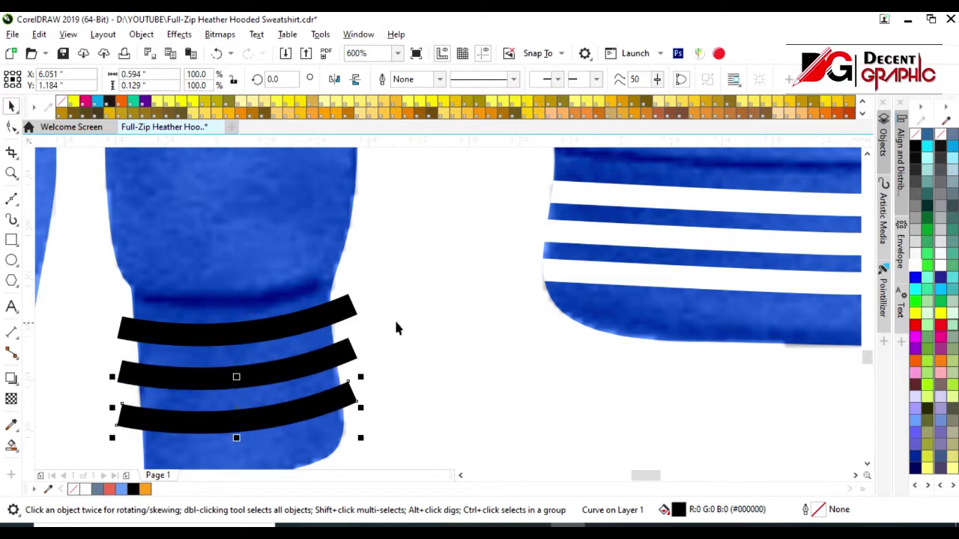
shift+click(330, 359)
shift+click(328, 319)
drag(322, 319, 324, 339)
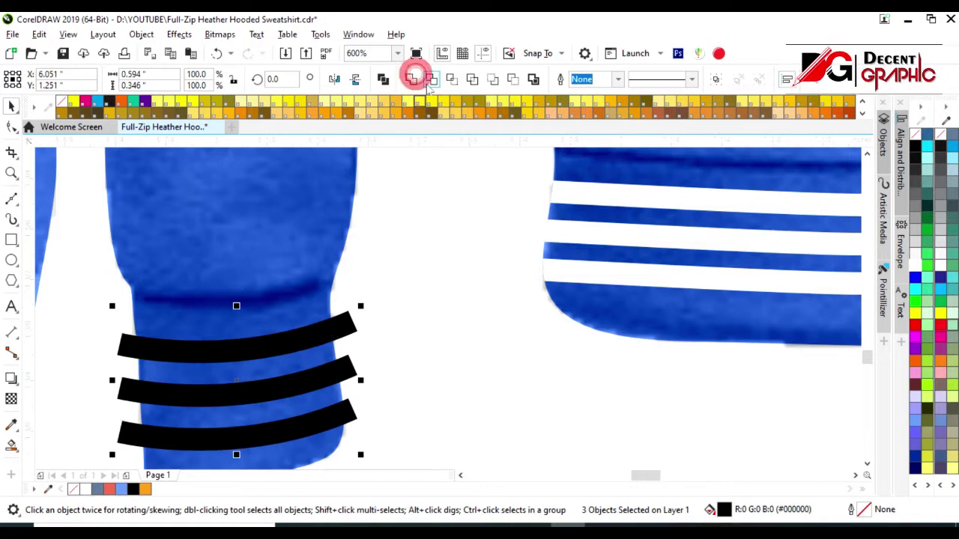
click(412, 79)
- Give the cuff bands no fill and a black outline, then fill each of the three bands white
click(917, 137)
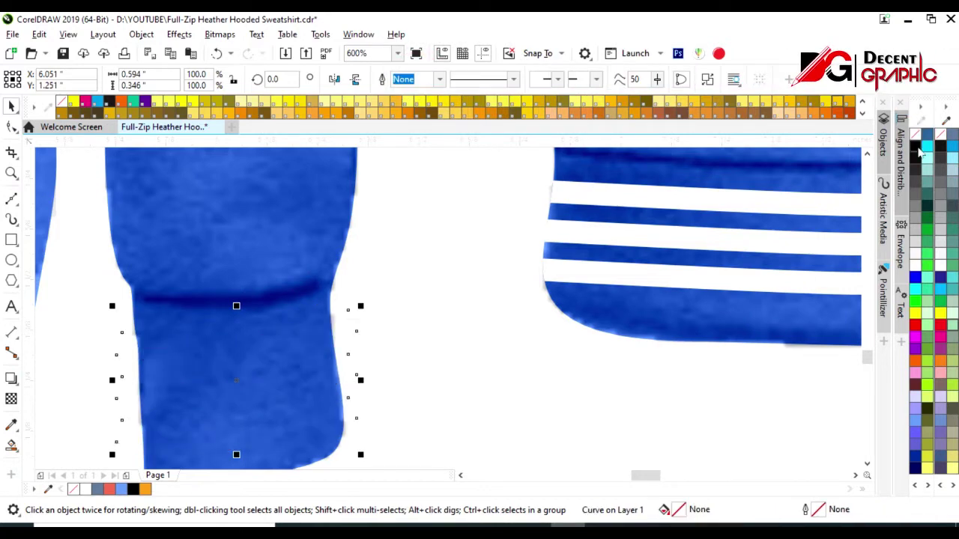
right_click(918, 151)
click(197, 352)
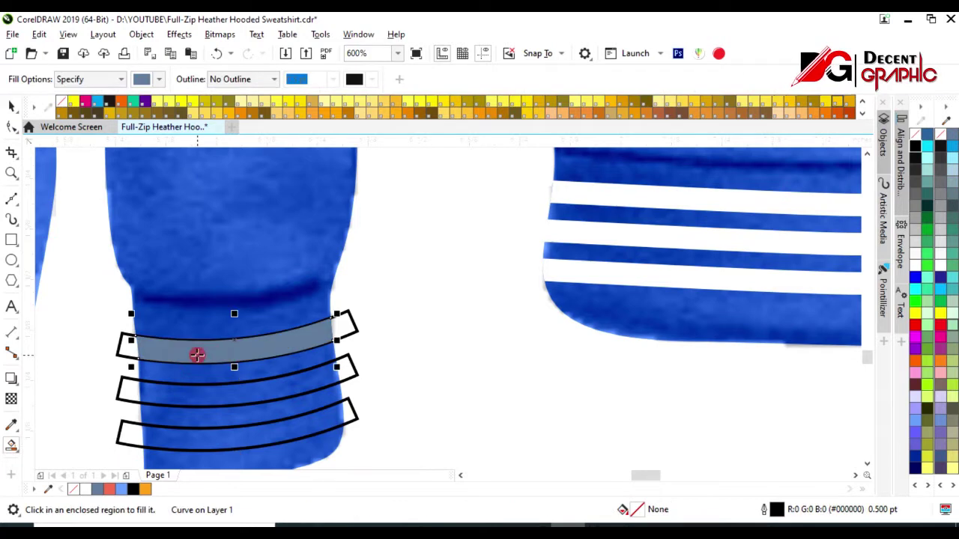
click(915, 266)
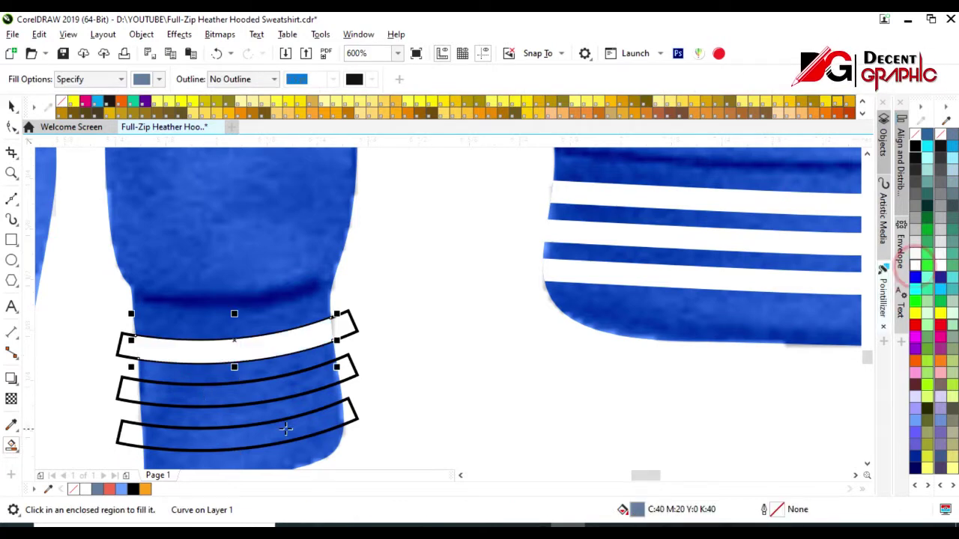
click(274, 388)
click(915, 265)
click(278, 428)
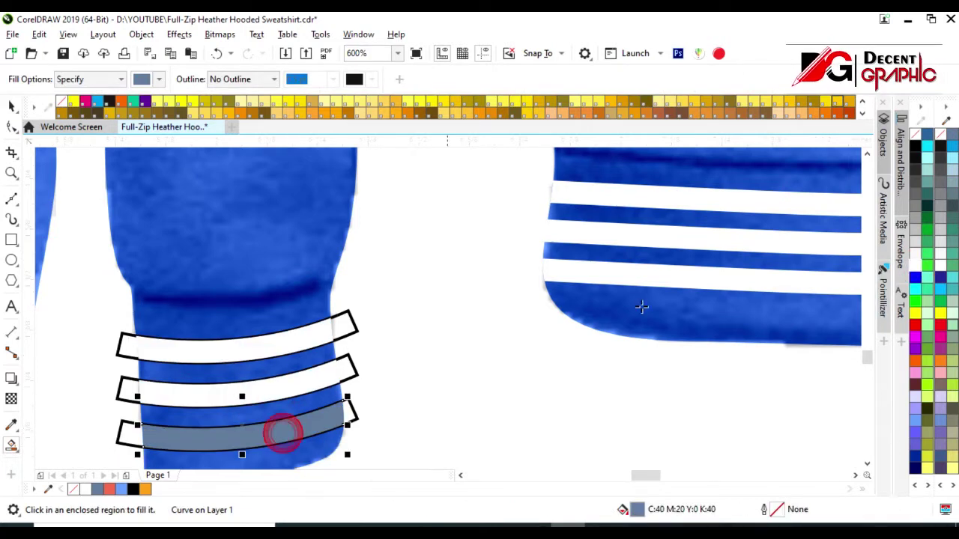
click(915, 266)
scroll(143, 232, down, 4)
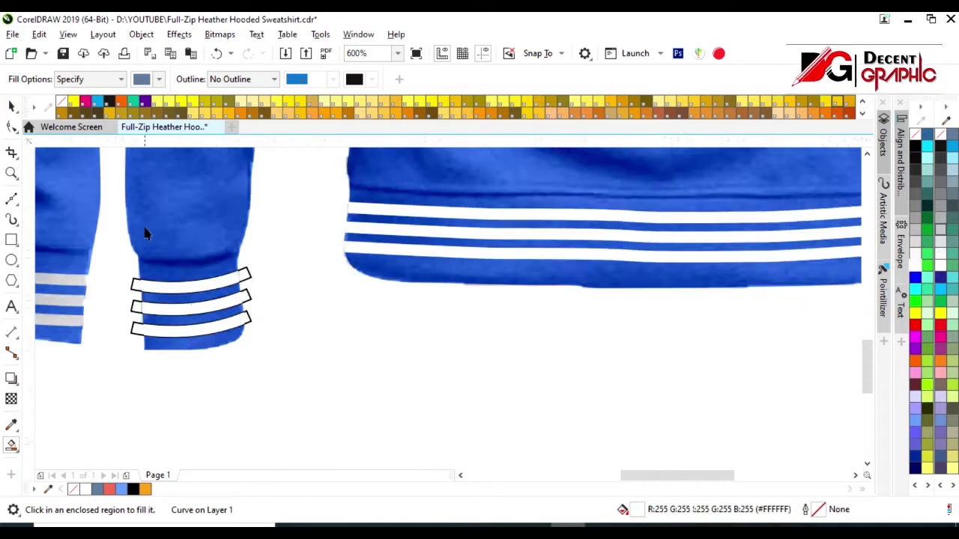
key(space)
- Place a rotated copy of the cuff band outlines onto the opposite sleeve's cuff
click(155, 276)
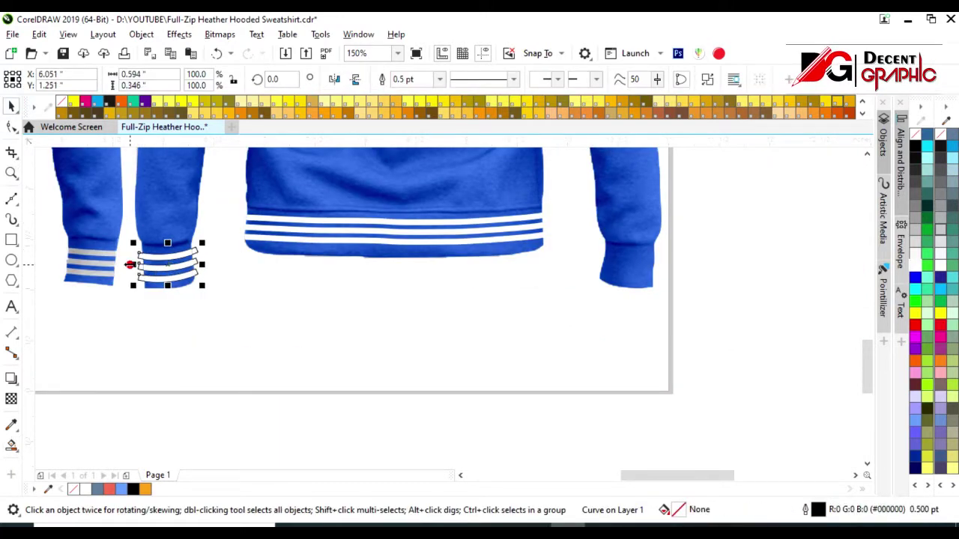
drag(130, 264, 620, 263)
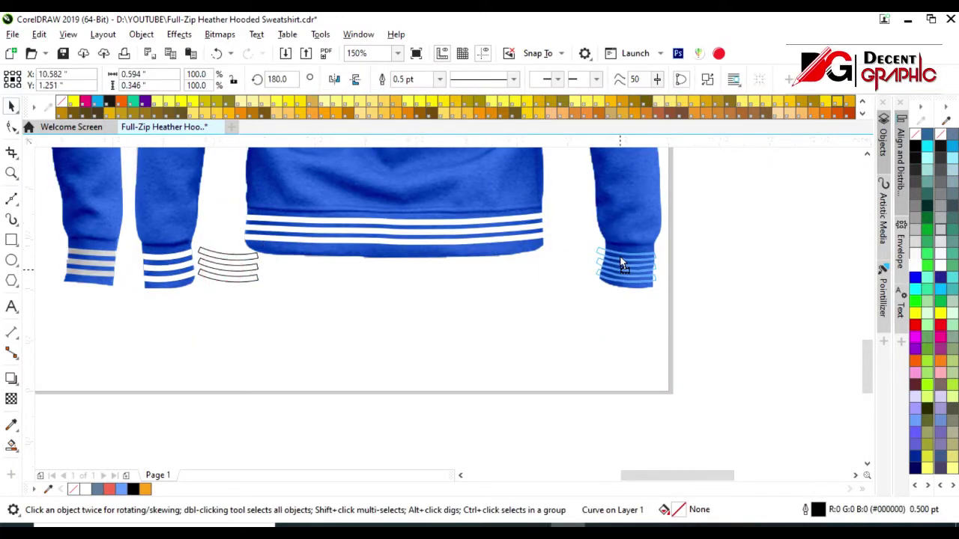
scroll(621, 263, up, 3)
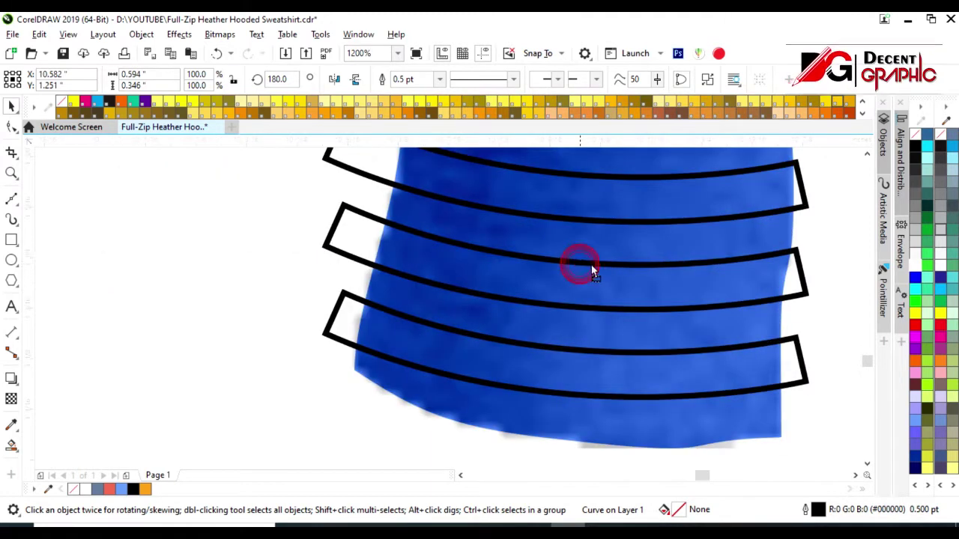
drag(580, 265, 592, 265)
scroll(427, 327, down, 2)
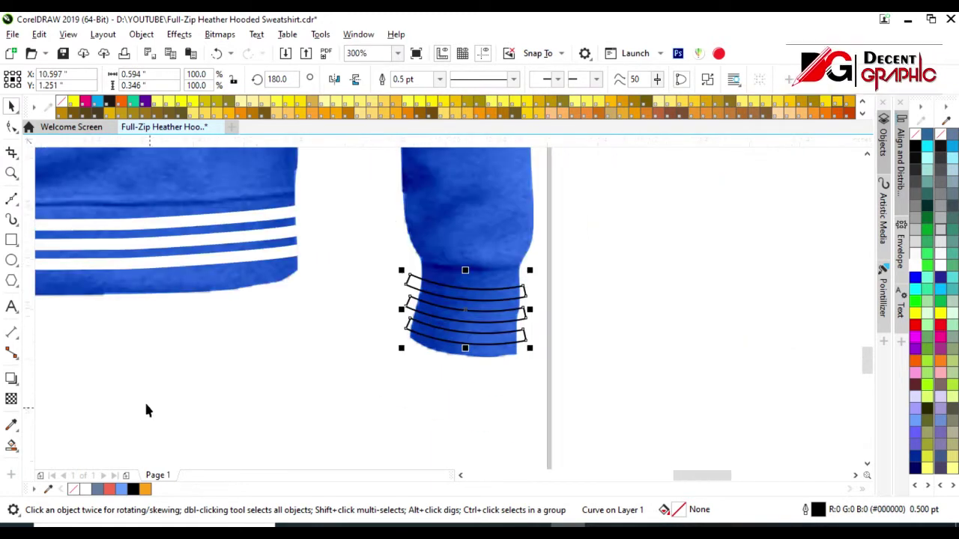
- Smart Fill the three cuff stripes white and move the outline guides off the cuff
click(11, 447)
click(469, 289)
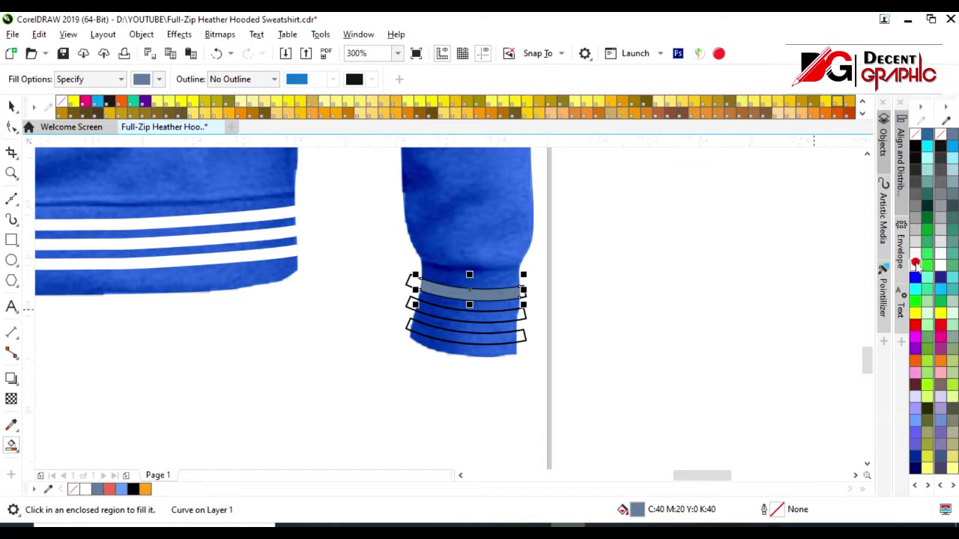
click(476, 320)
click(940, 254)
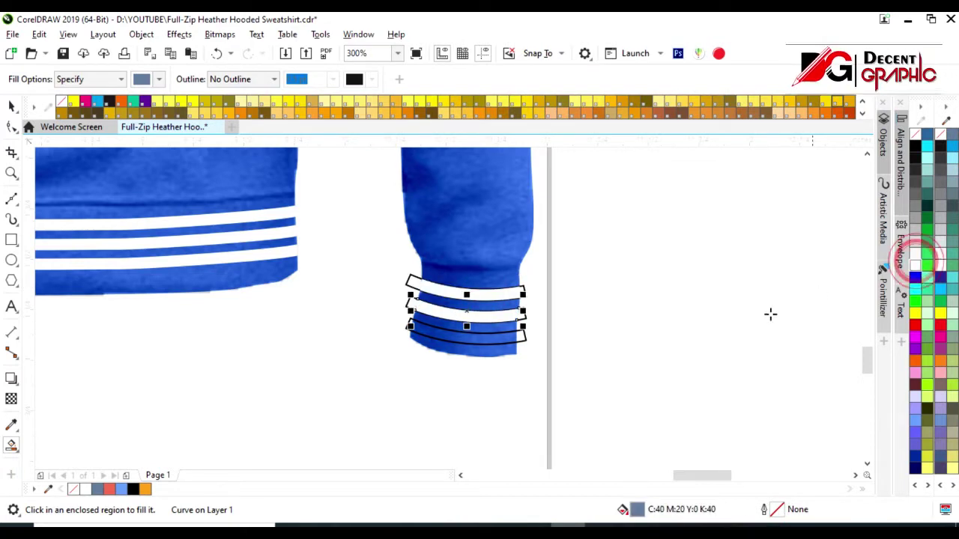
click(502, 339)
click(940, 254)
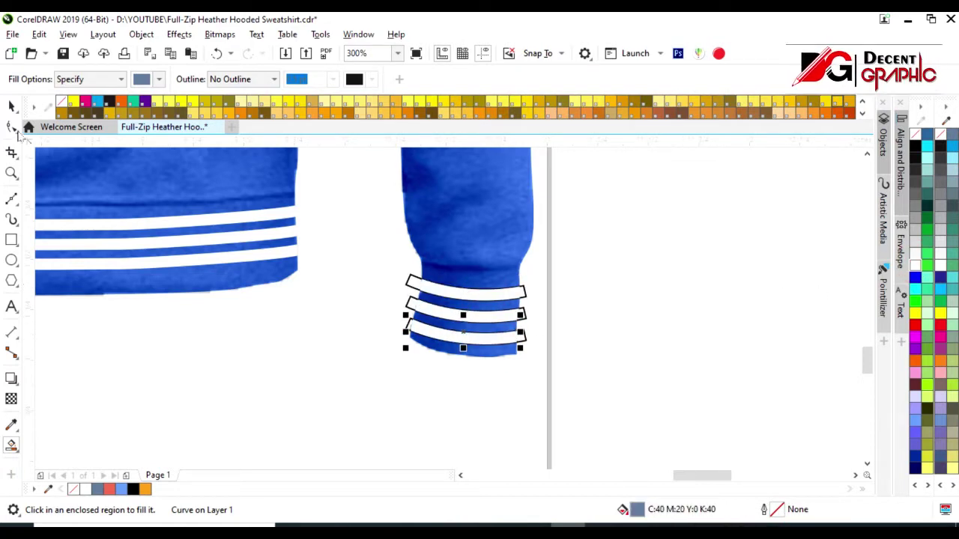
click(13, 108)
drag(406, 284, 366, 323)
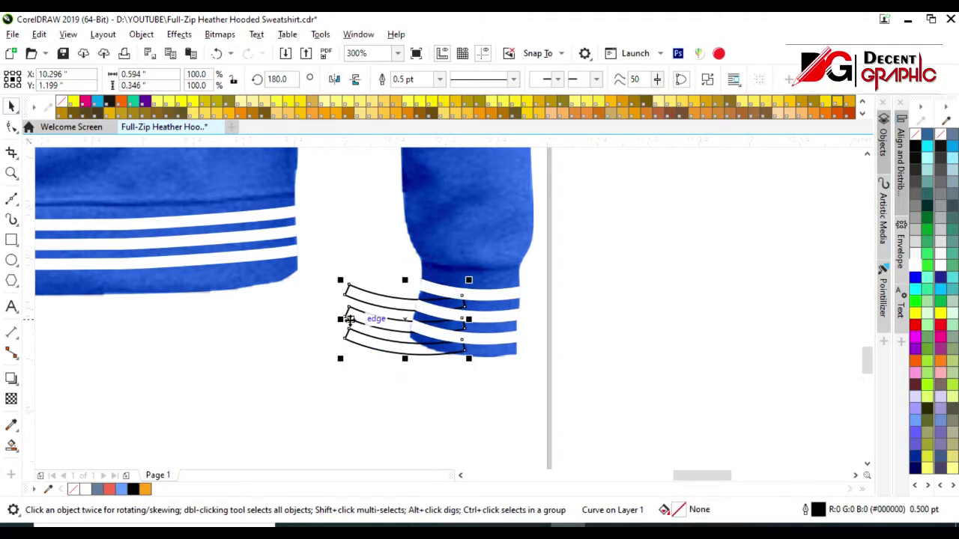
click(473, 242)
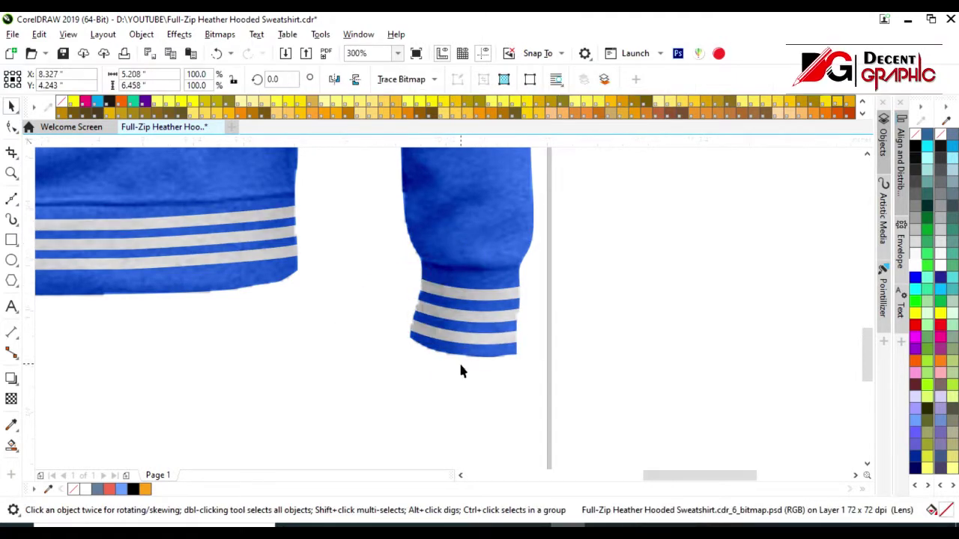
- Bring the panda logo onto the page, scale it to 47.2%, and set it on the front chest
scroll(460, 367, down, 3)
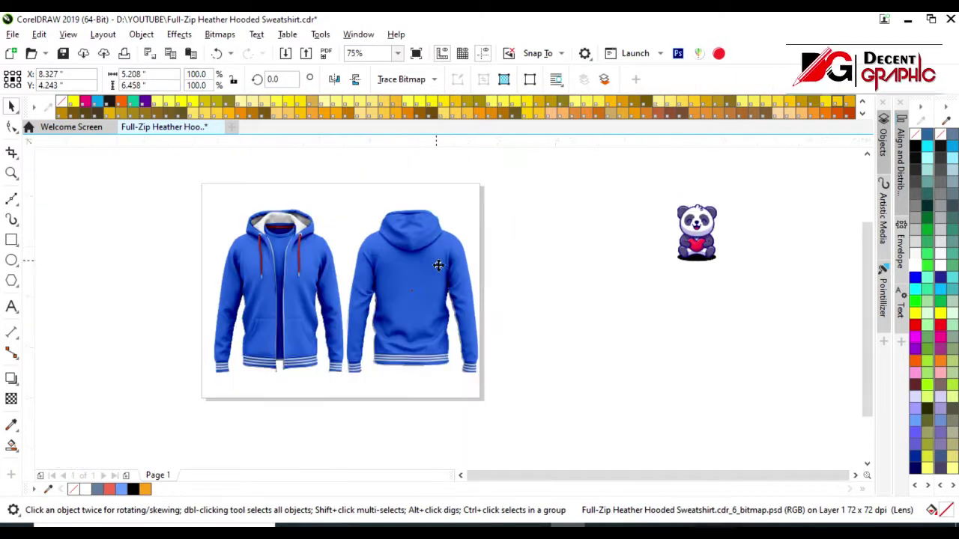
drag(704, 239, 203, 265)
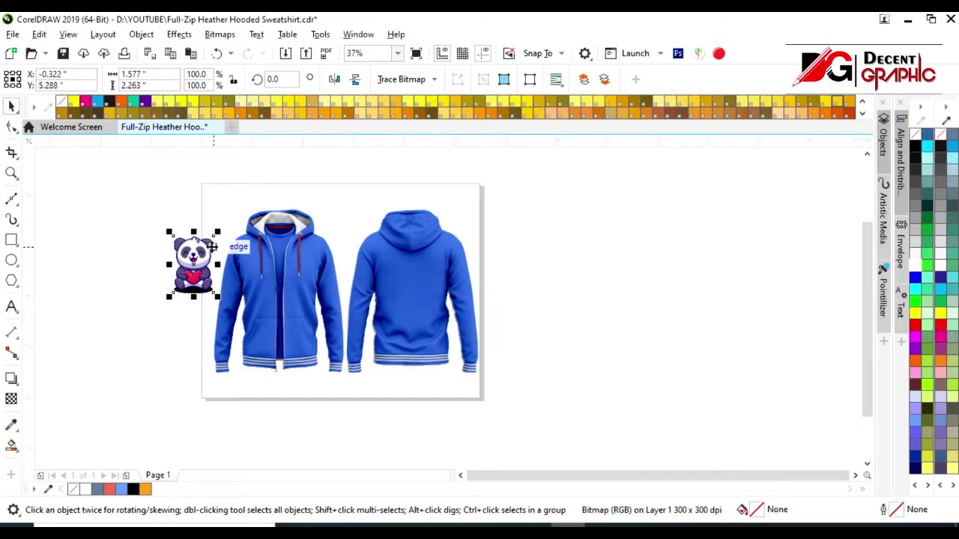
scroll(215, 236, up, 2)
drag(226, 223, 180, 288)
mouse_move(167, 320)
mouse_down()
mouse_move(303, 296)
mouse_move(305, 320)
mouse_up()
- Nudge the panda into place on the left chest and zoom out to 75%
scroll(323, 302, up, 1)
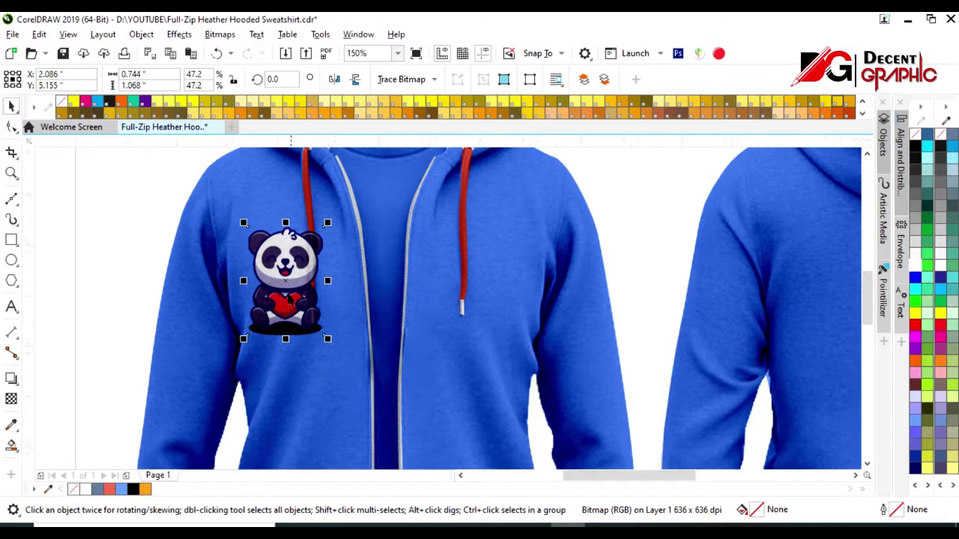
scroll(315, 296, up, 1)
click(291, 284)
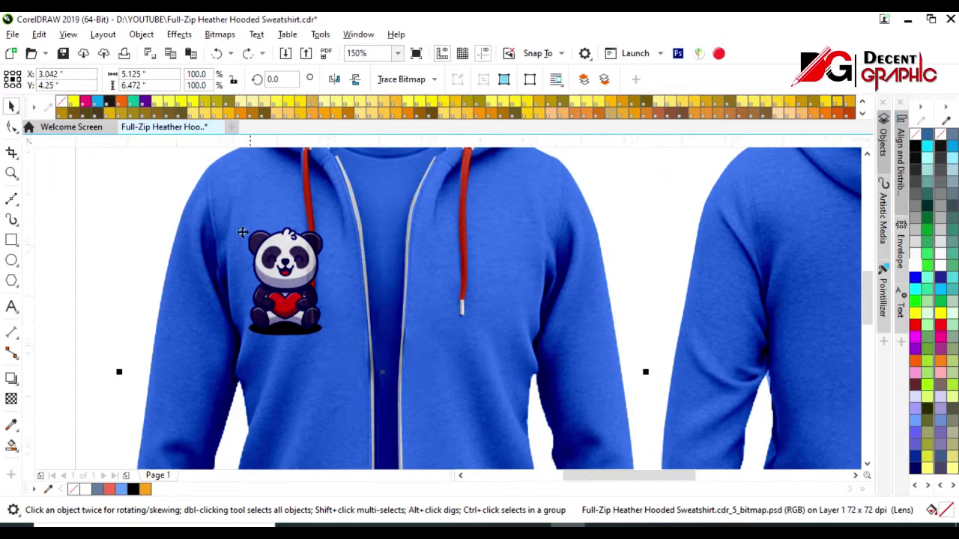
drag(219, 198, 364, 364)
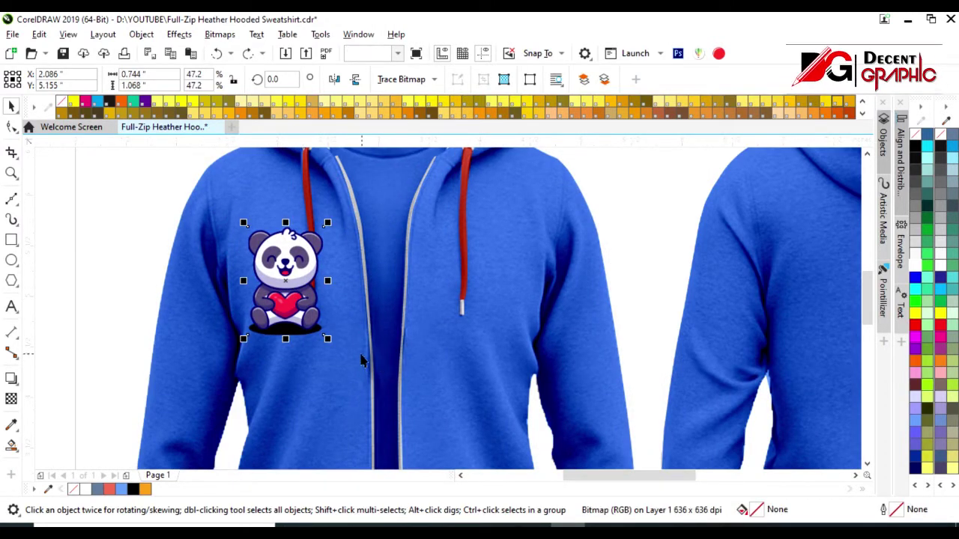
drag(297, 297, 311, 303)
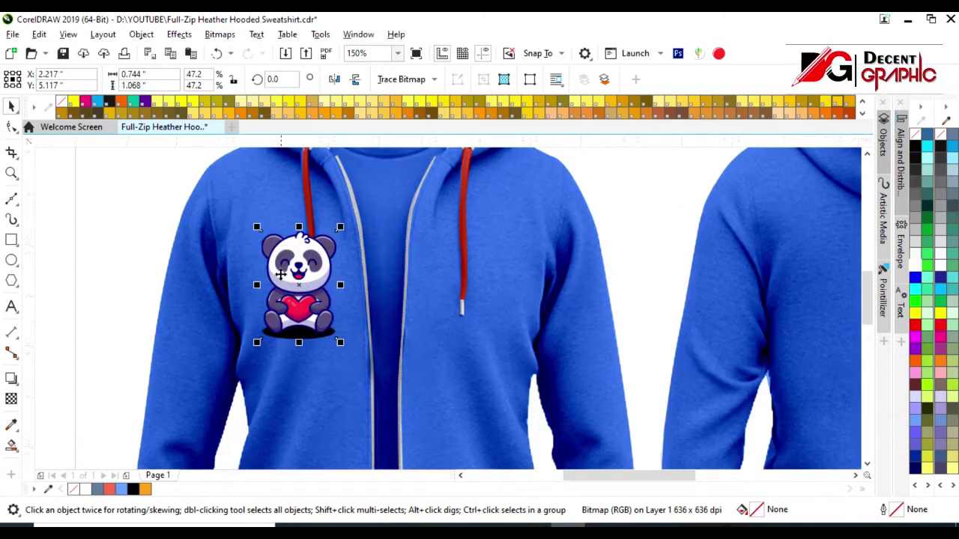
scroll(304, 316, down, 2)
drag(417, 216, 286, 343)
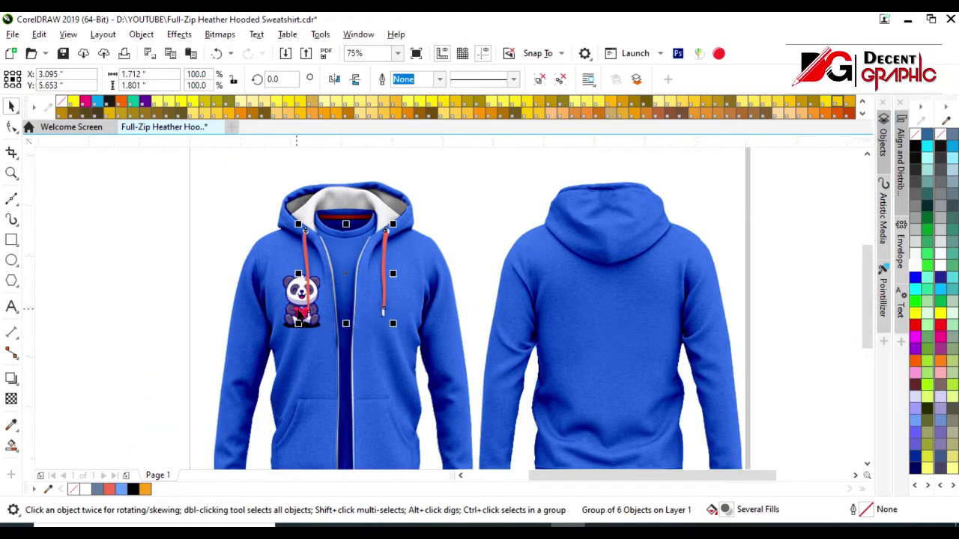
- Drop a panda copy centred on the back hoodie and enlarge it to about 188%
click(300, 303)
mouse_move(299, 304)
mouse_down()
mouse_move(611, 332)
mouse_move(607, 346)
mouse_up()
click(382, 343)
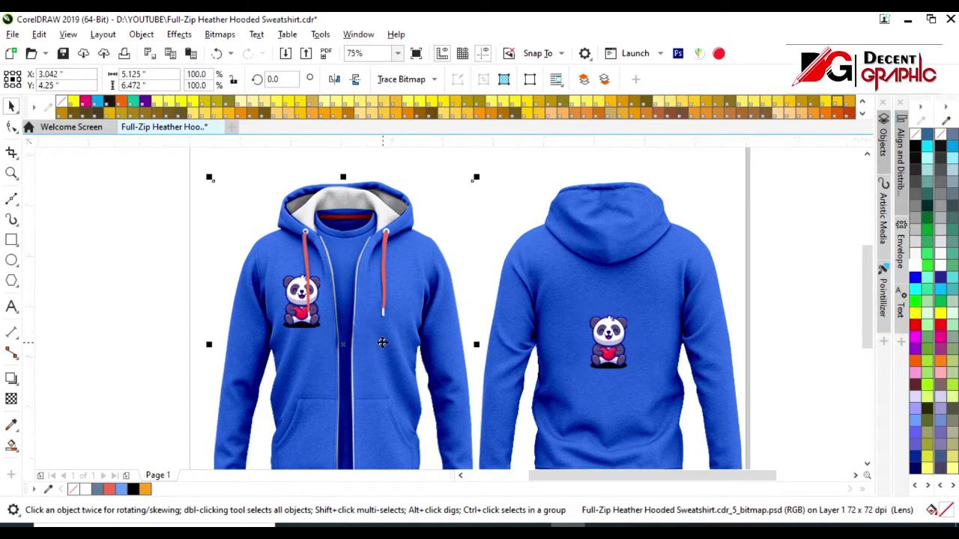
click(608, 341)
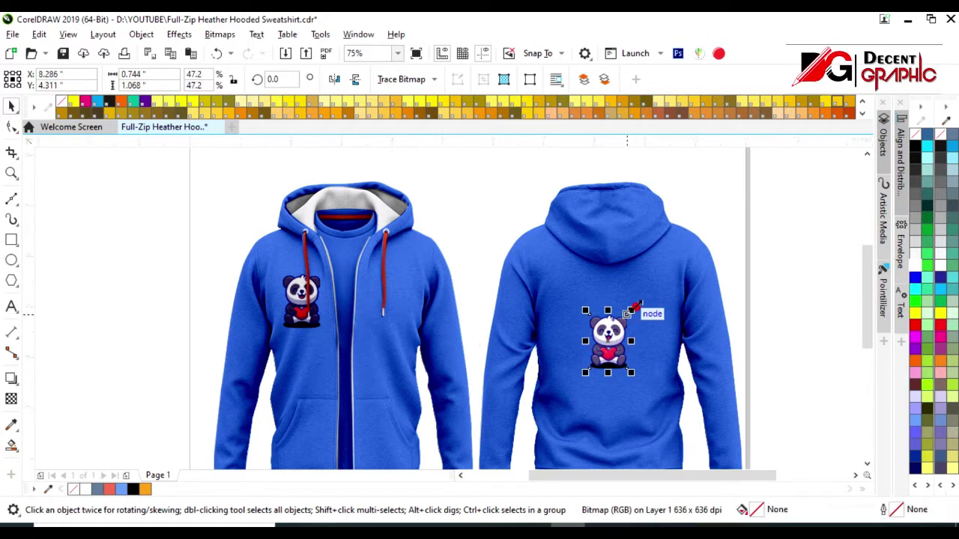
drag(628, 316, 649, 286)
click(618, 438)
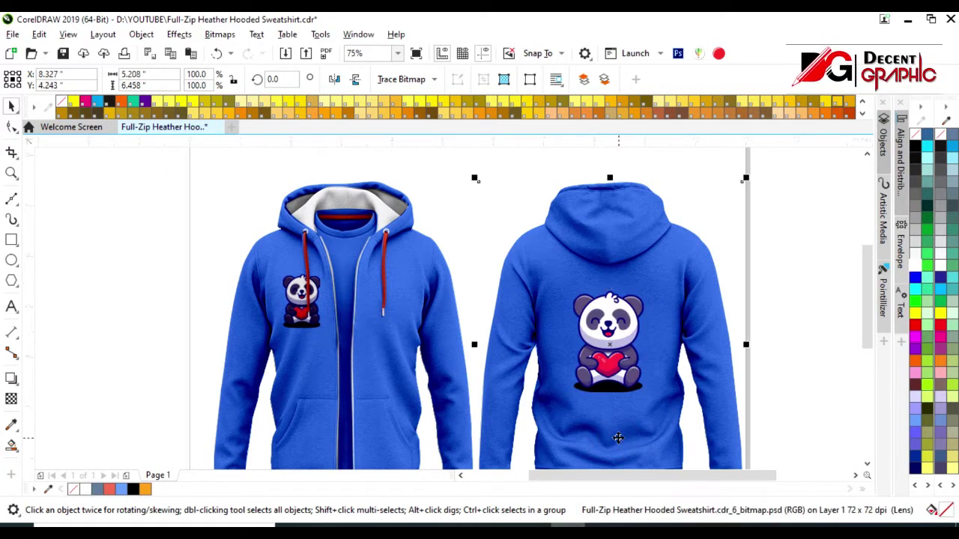
key(Escape)
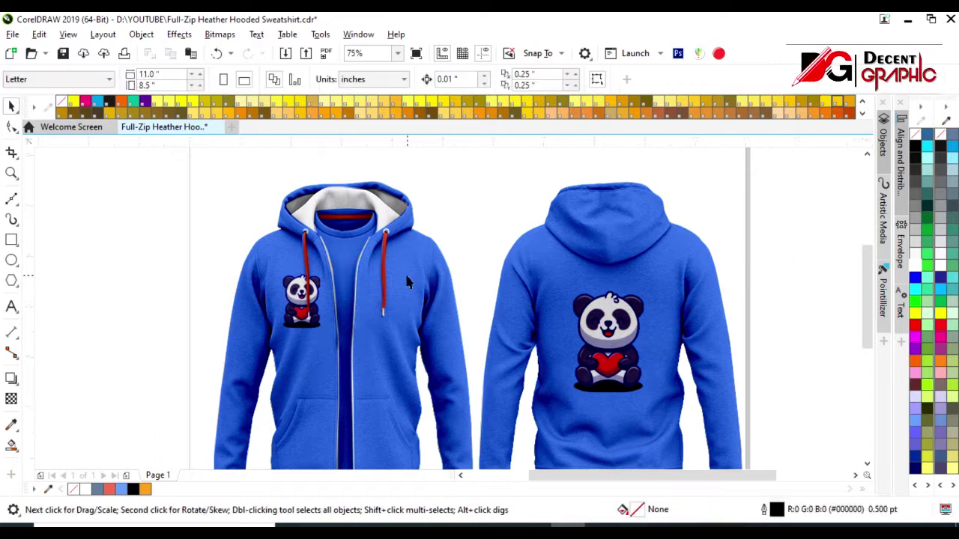
- Create the artistic text 'YOUR NAME' beside the hoodies in the Love Nature font
click(11, 305)
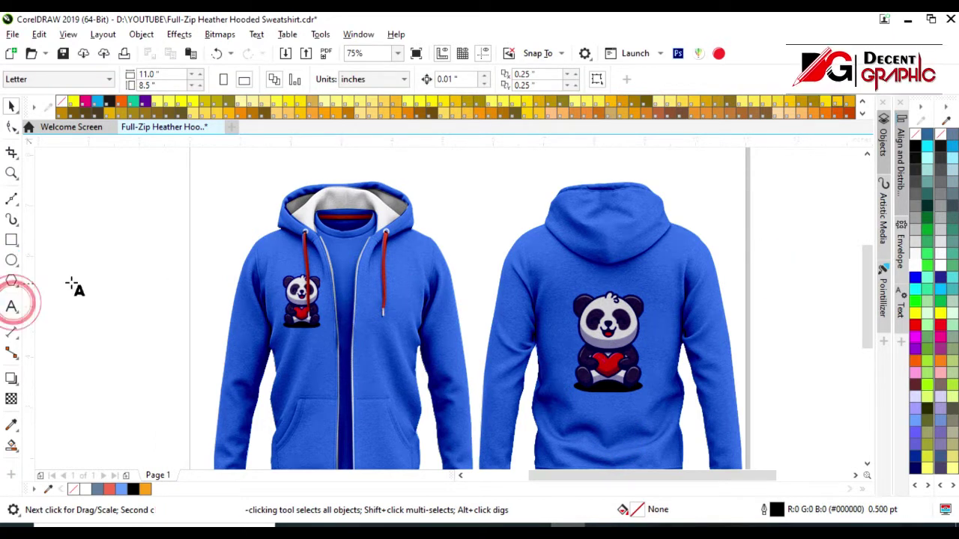
click(72, 279)
text(Your Name)
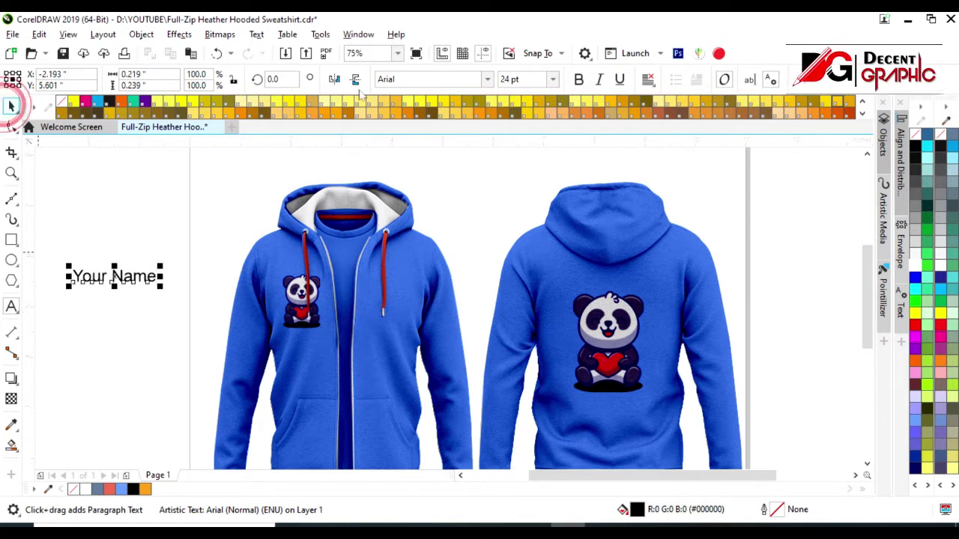
click(11, 106)
click(487, 79)
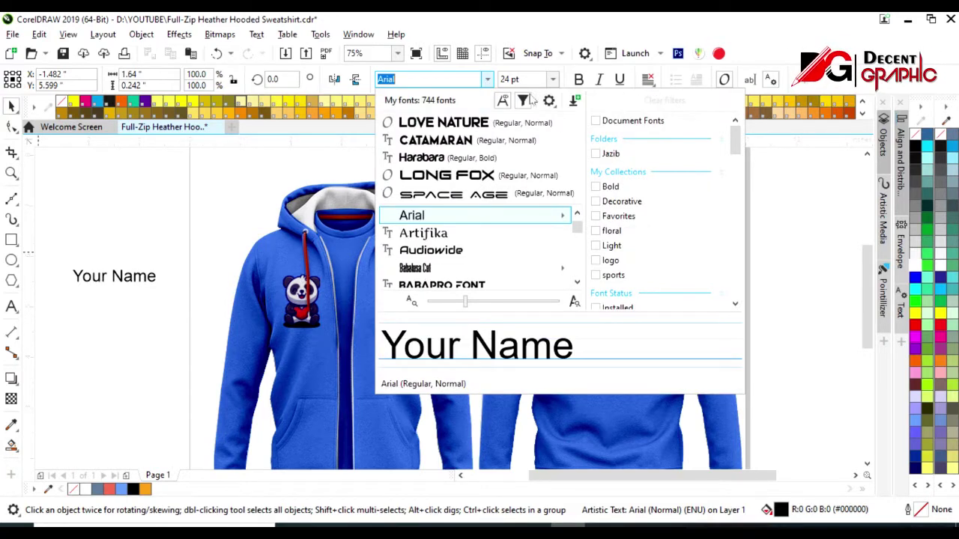
click(473, 129)
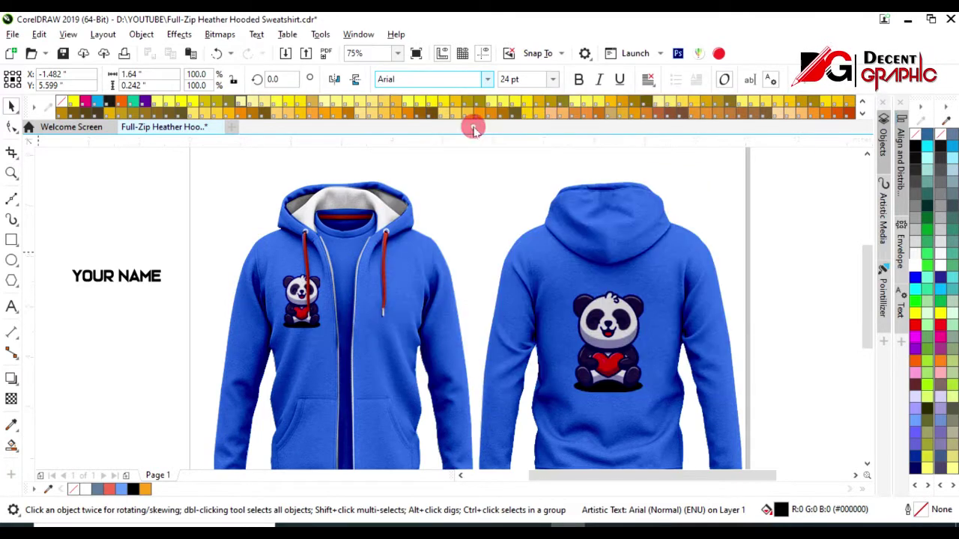
- Shrink YOUR NAME to about 73% and place it on the front right chest beside the zipper
drag(126, 286, 391, 308)
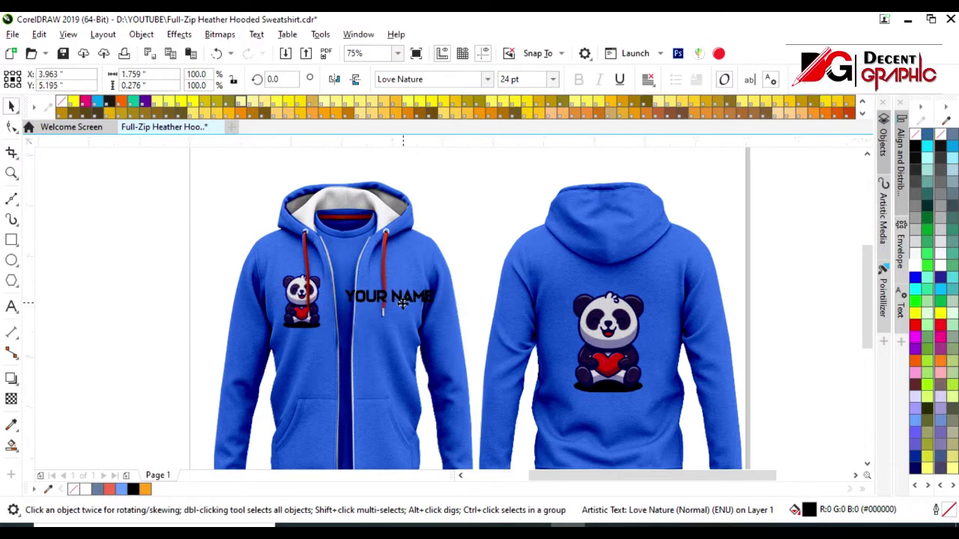
scroll(402, 302, up, 2)
scroll(403, 302, up, 2)
drag(477, 322, 380, 303)
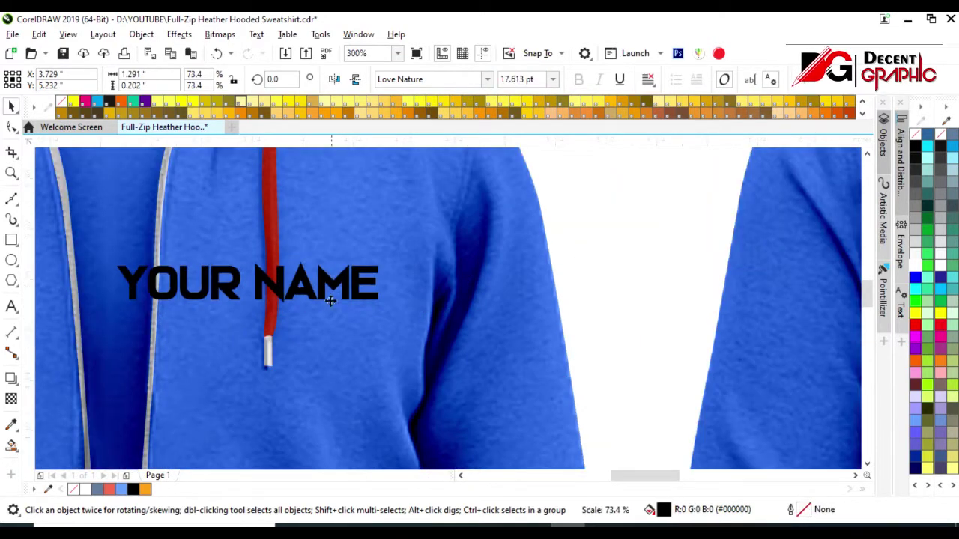
drag(308, 290, 357, 332)
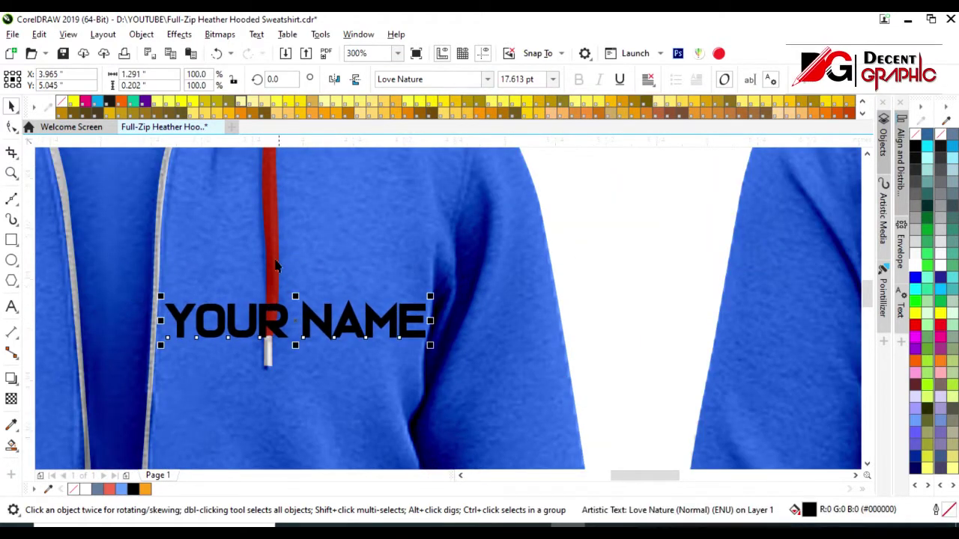
scroll(276, 266, down, 4)
- Place a larger, centred copy of YOUR NAME above the back hoodie's panda
mouse_move(281, 275)
mouse_down()
mouse_move(473, 260)
mouse_move(554, 238)
mouse_up()
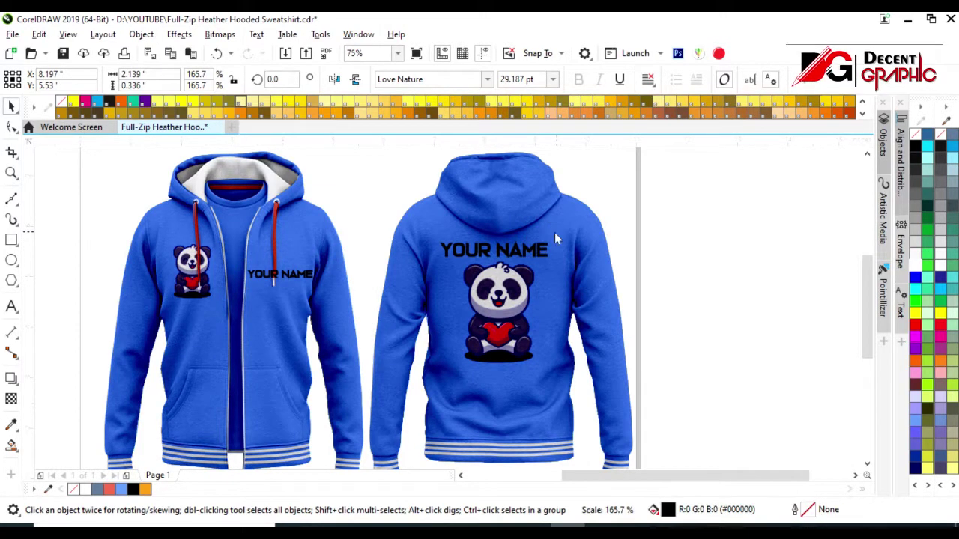
drag(450, 313, 461, 313)
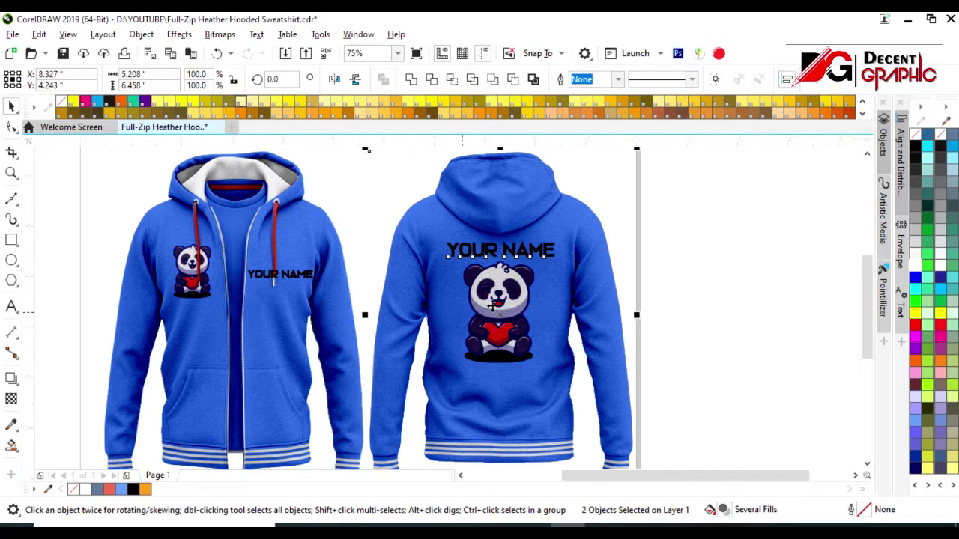
click(553, 315)
click(555, 251)
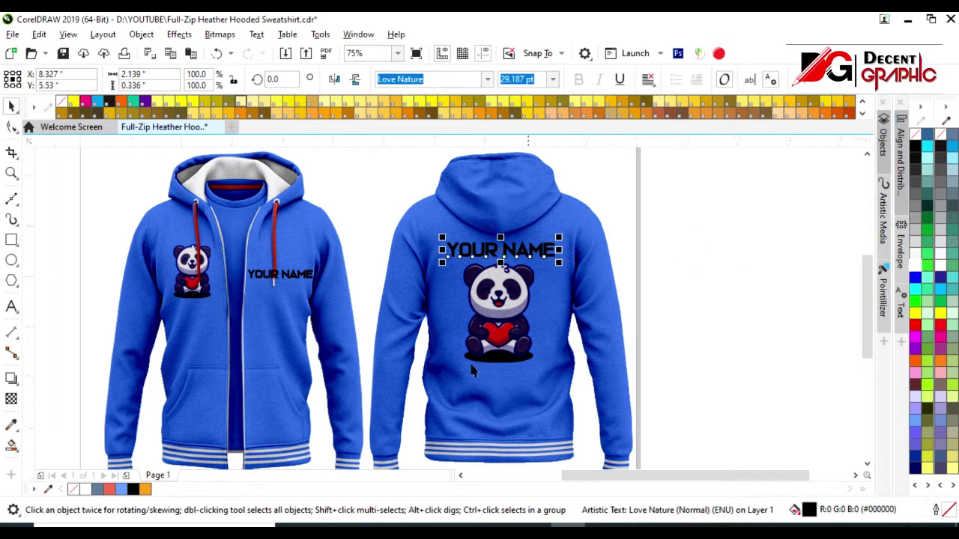
- Colour the back name grey and the front name 70% Black
click(919, 194)
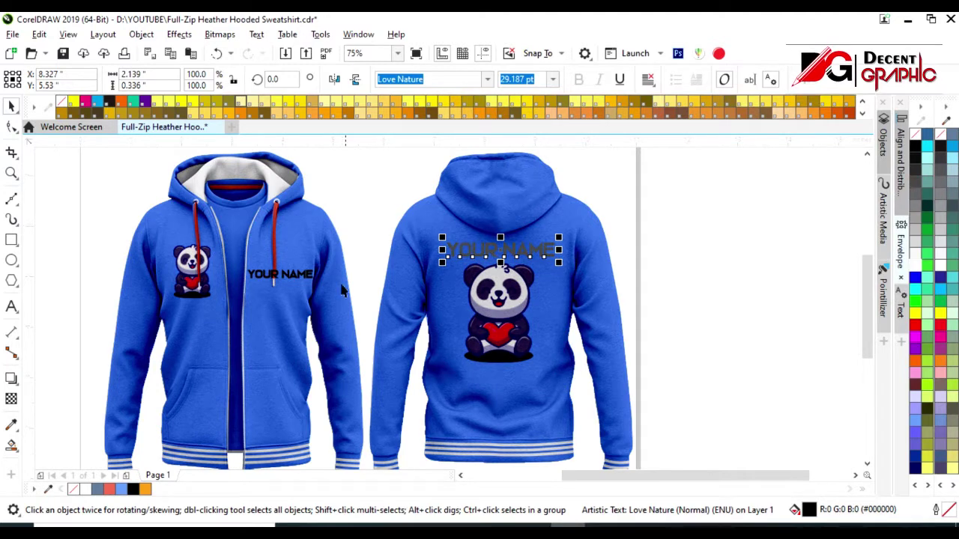
click(307, 277)
click(155, 486)
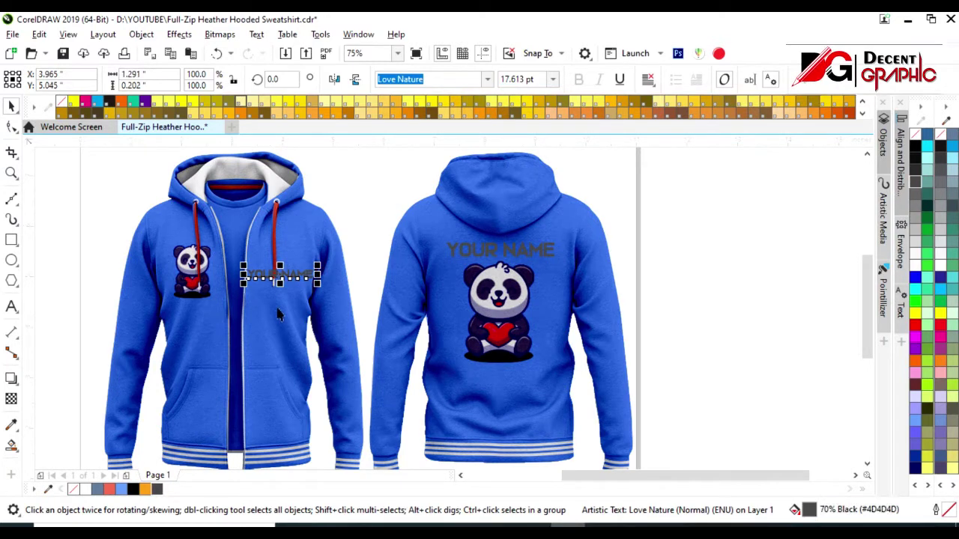
drag(288, 186, 196, 322)
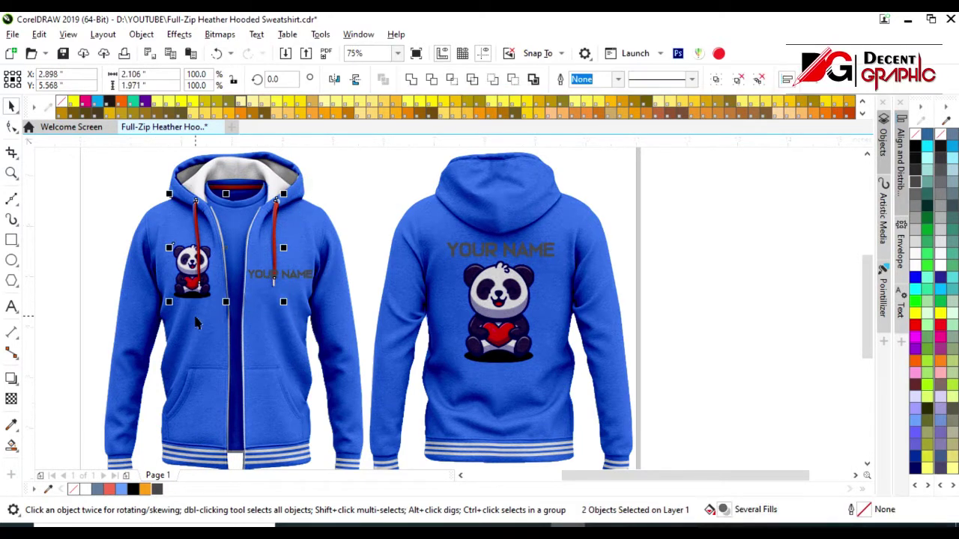
click(270, 337)
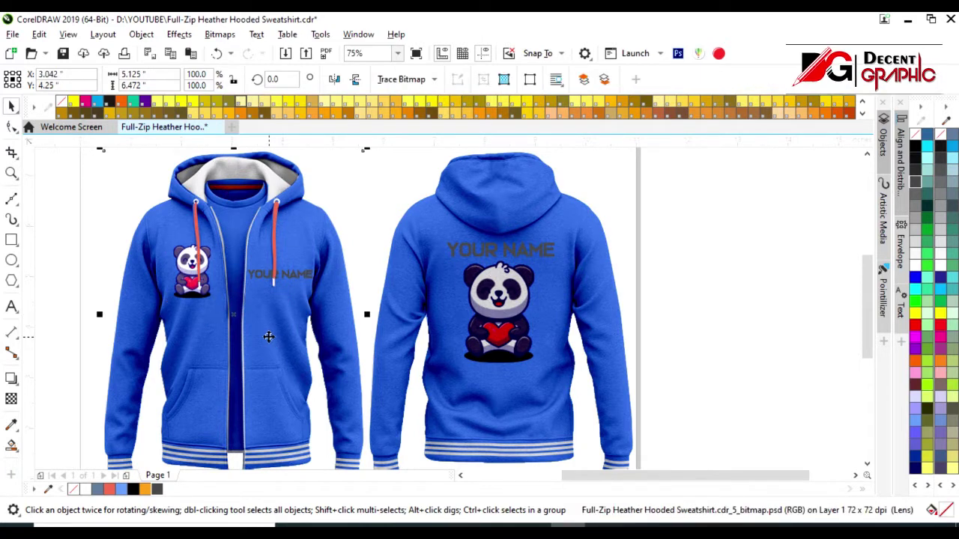
click(537, 402)
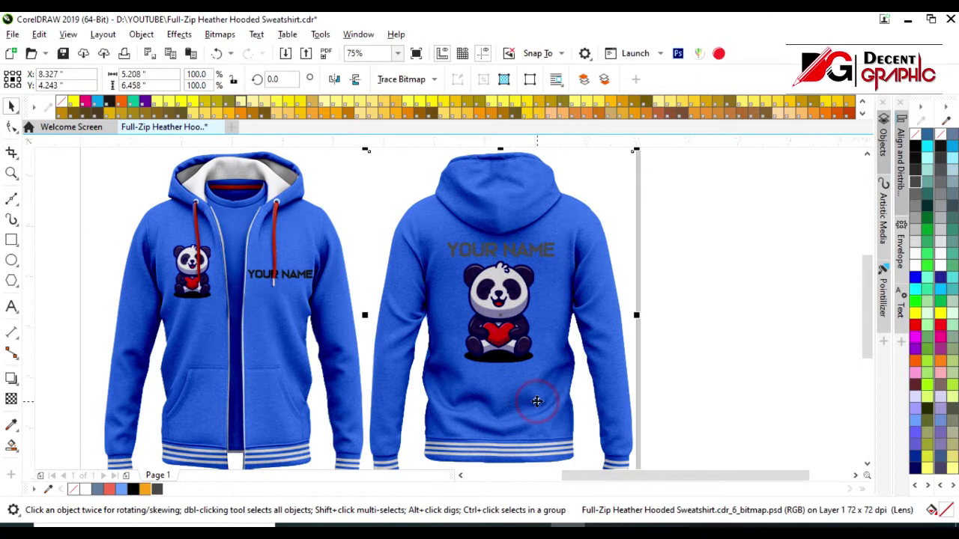
key(shift+F4)
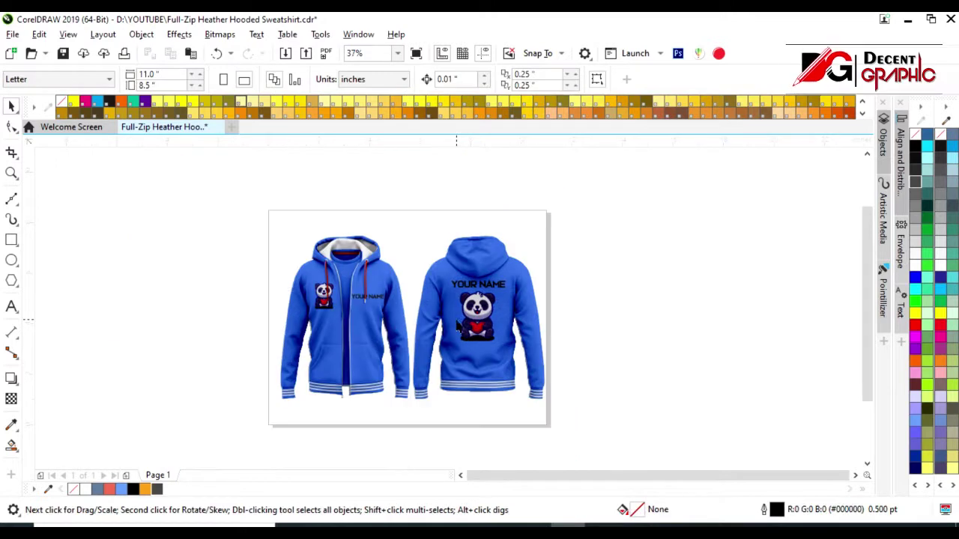
- Duplicate the finished blue hoodie pair, all 27 objects, to the left and zoom to it
key(ctrl+a)
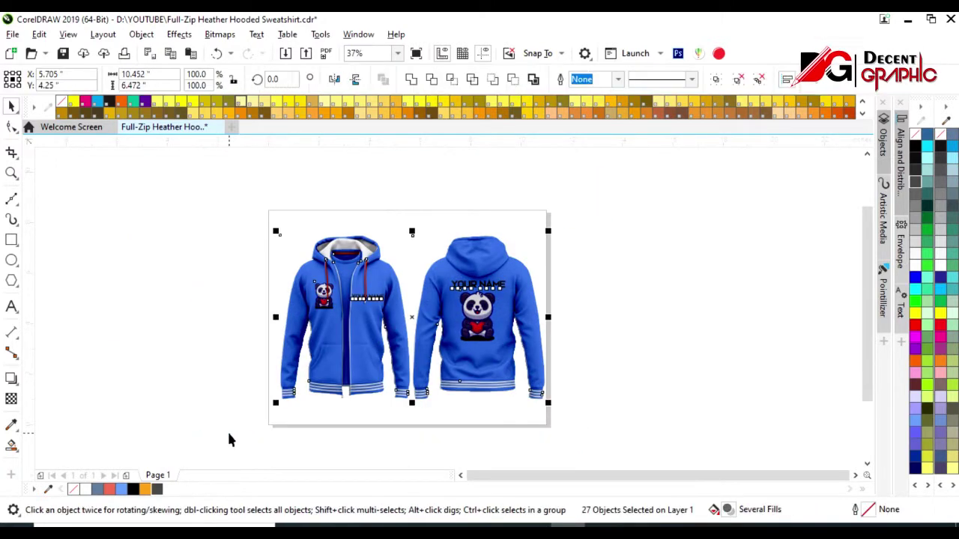
key(shift+F2)
scroll(517, 282, down, 2)
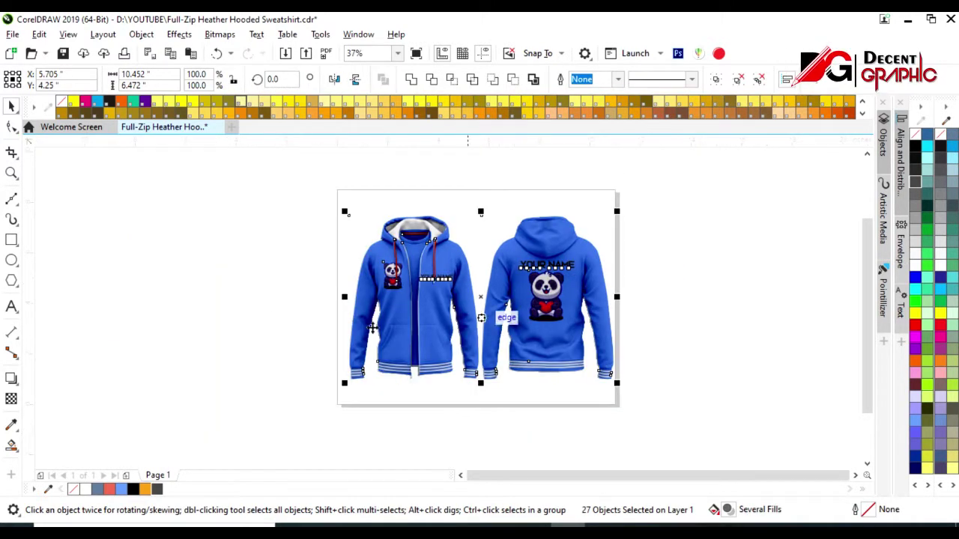
drag(661, 180, 242, 407)
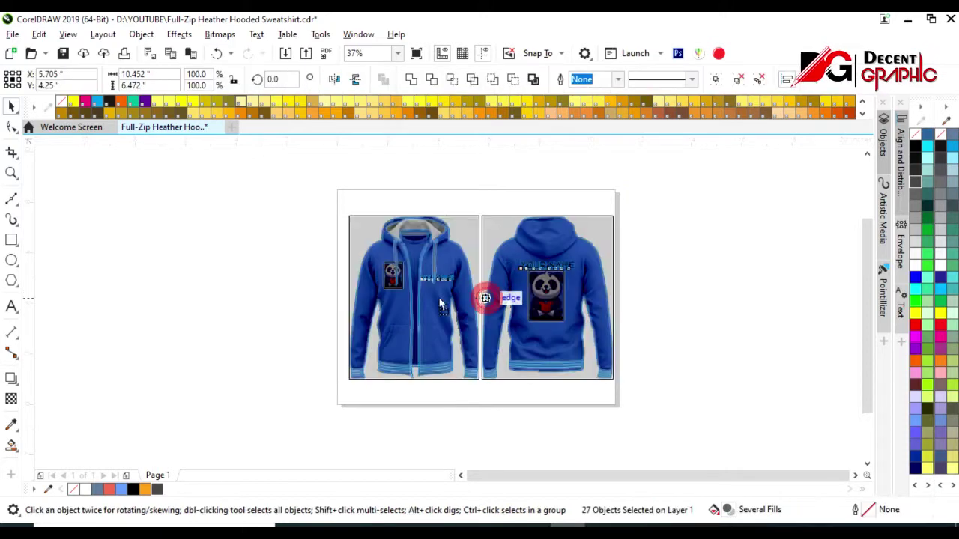
drag(486, 293, 216, 335)
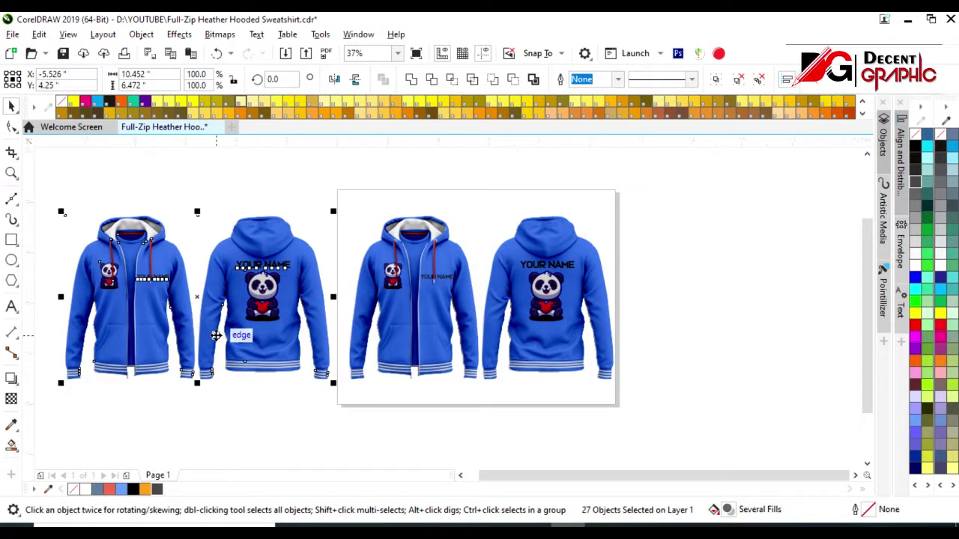
key(shift+F2)
click(349, 366)
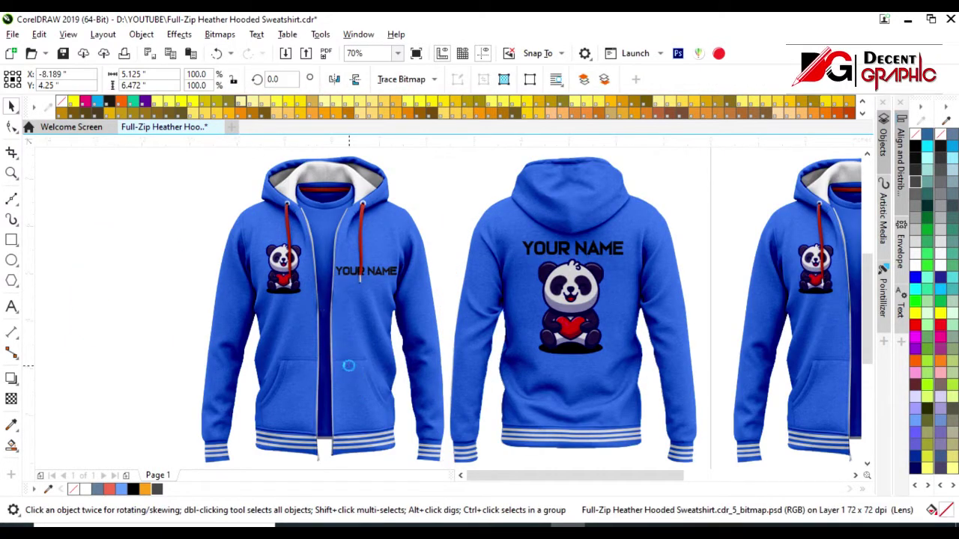
click(569, 378)
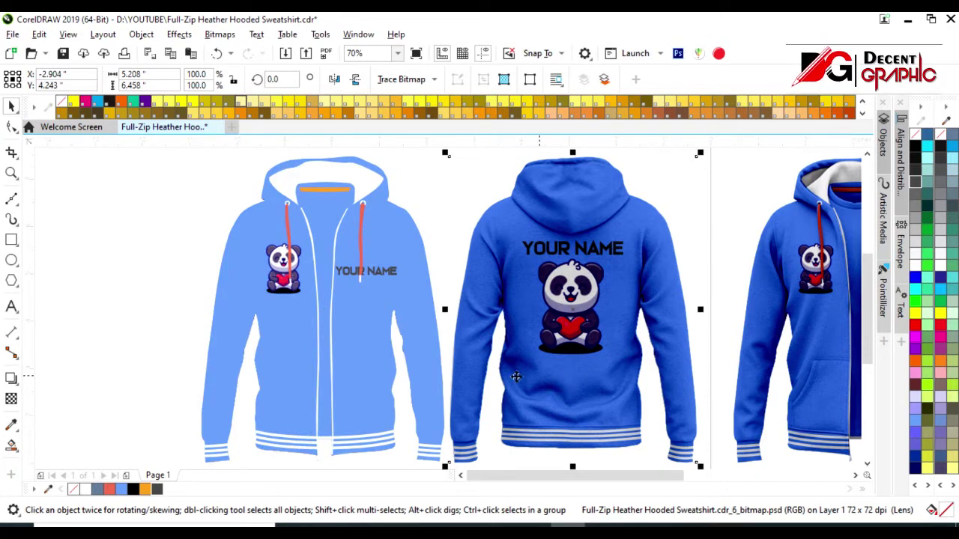
key(ctrl+z)
click(98, 345)
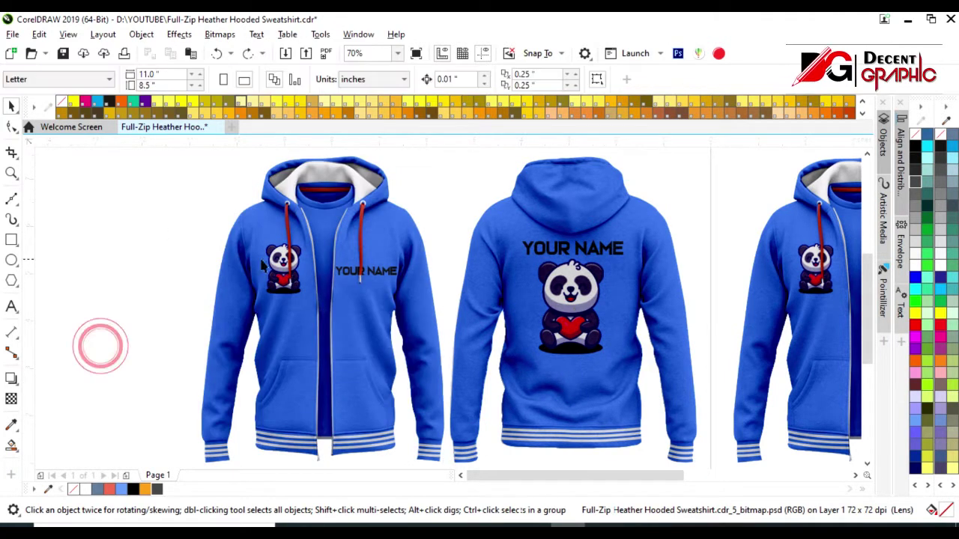
- Trace a Bézier curve along the left sleeve seam of the copied front hoodie
click(12, 199)
click(54, 230)
scroll(259, 277, up, 4)
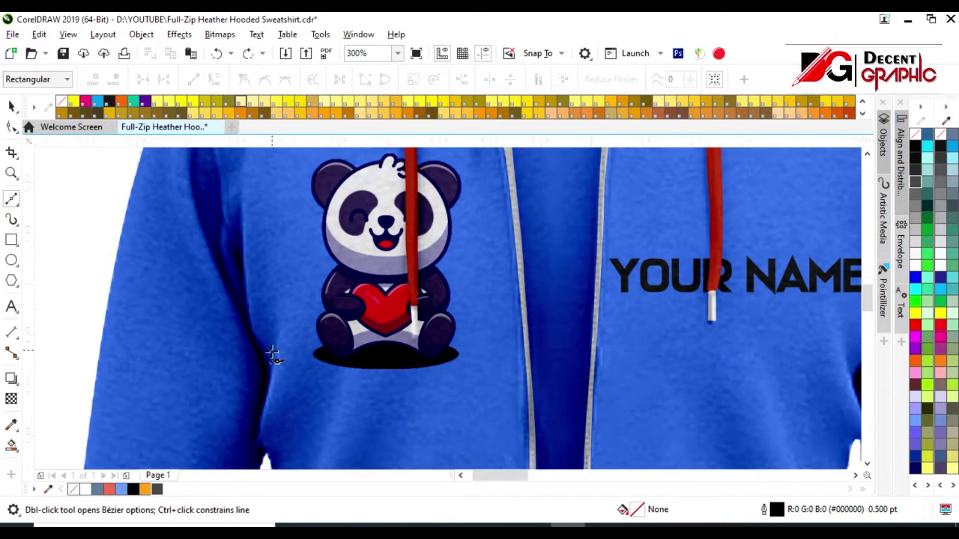
scroll(260, 343, down, 3)
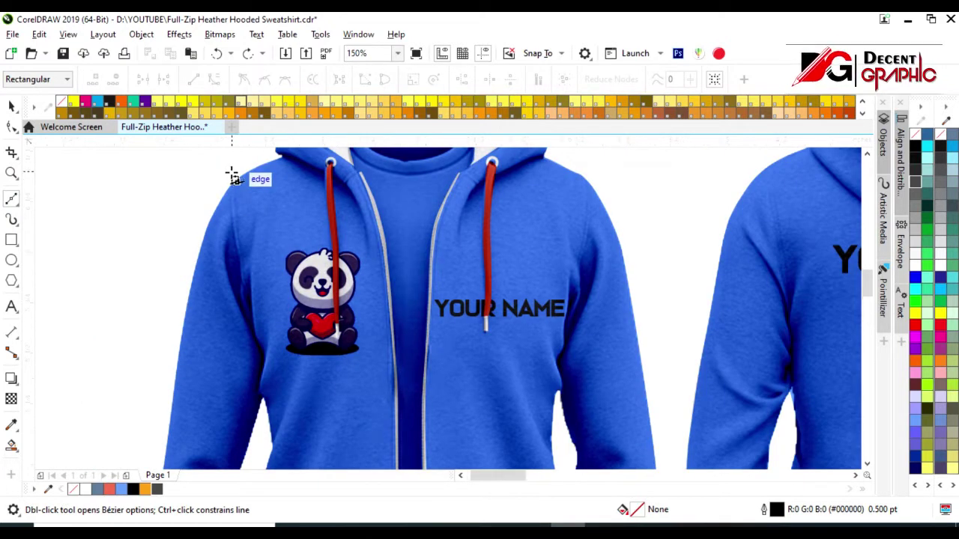
scroll(234, 193, up, 2)
click(234, 193)
drag(247, 335, 259, 375)
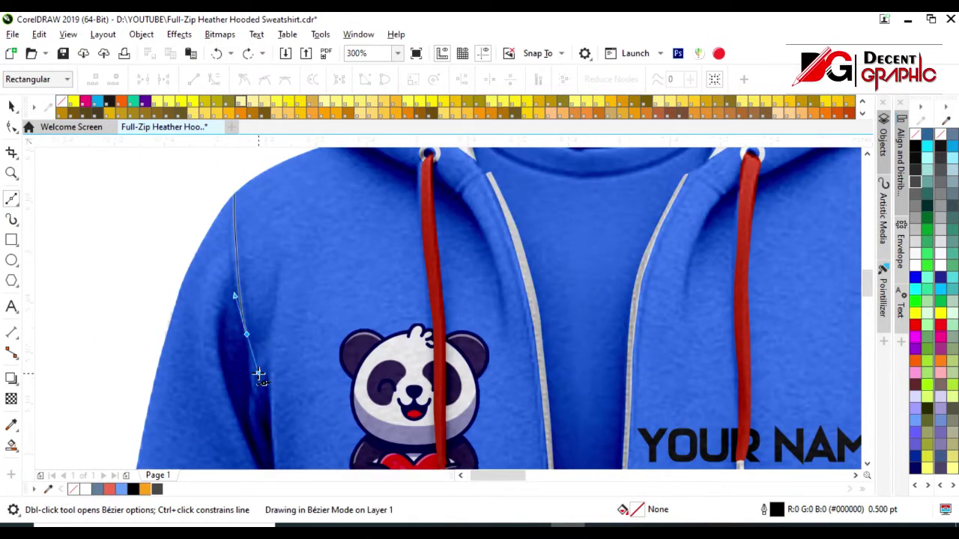
click(257, 425)
scroll(145, 198, down, 3)
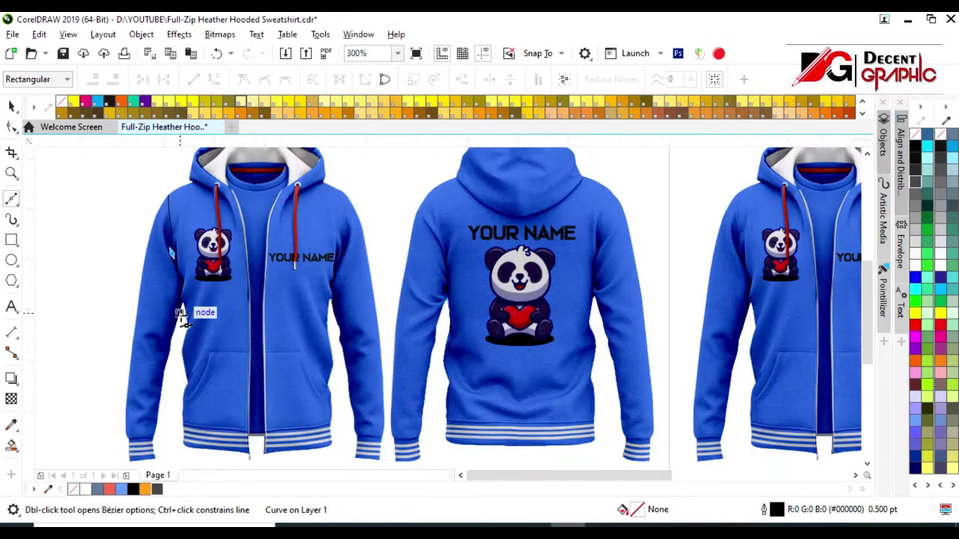
scroll(172, 289, up, 1)
click(193, 253)
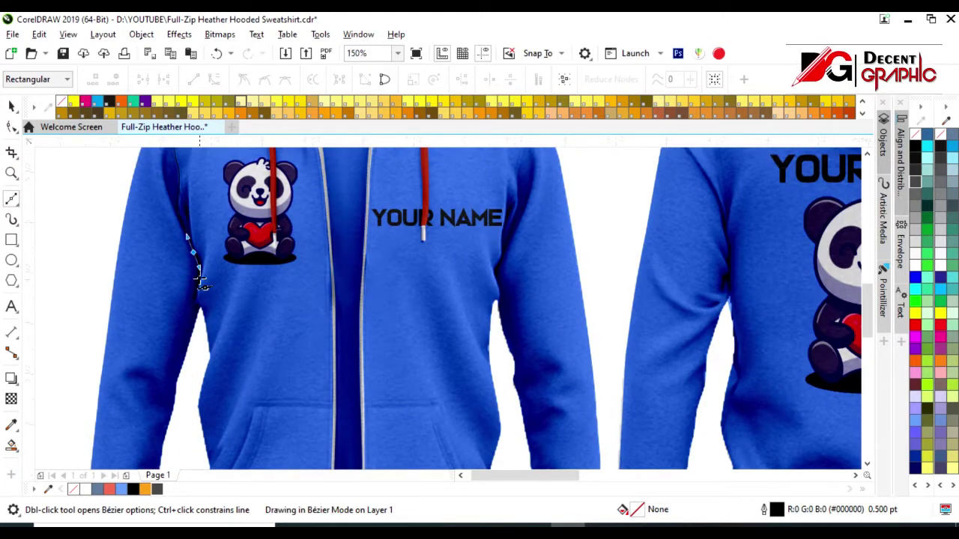
scroll(201, 273, up, 2)
click(208, 307)
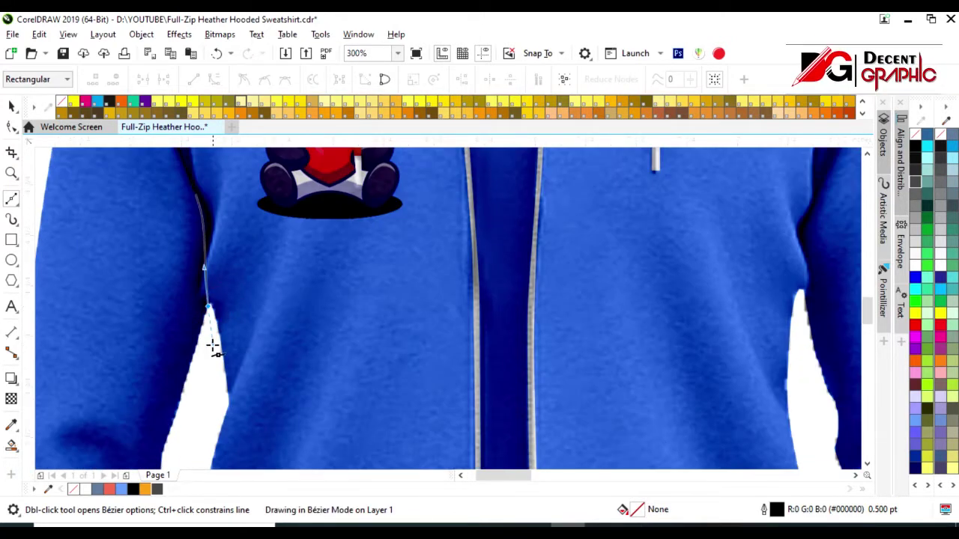
scroll(253, 342, down, 2)
scroll(240, 352, down, 2)
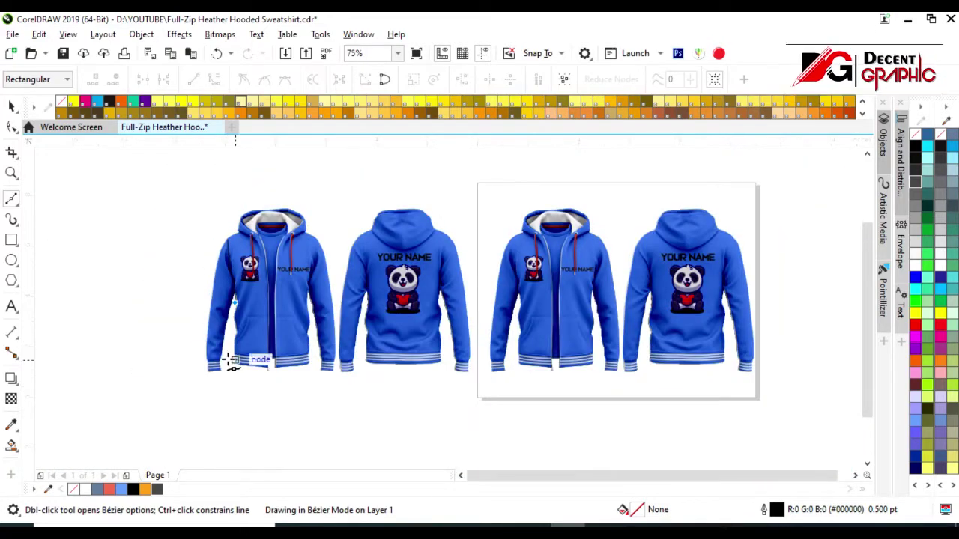
scroll(229, 364, down, 2)
scroll(224, 363, down, 1)
scroll(224, 360, up, 1)
scroll(214, 329, up, 2)
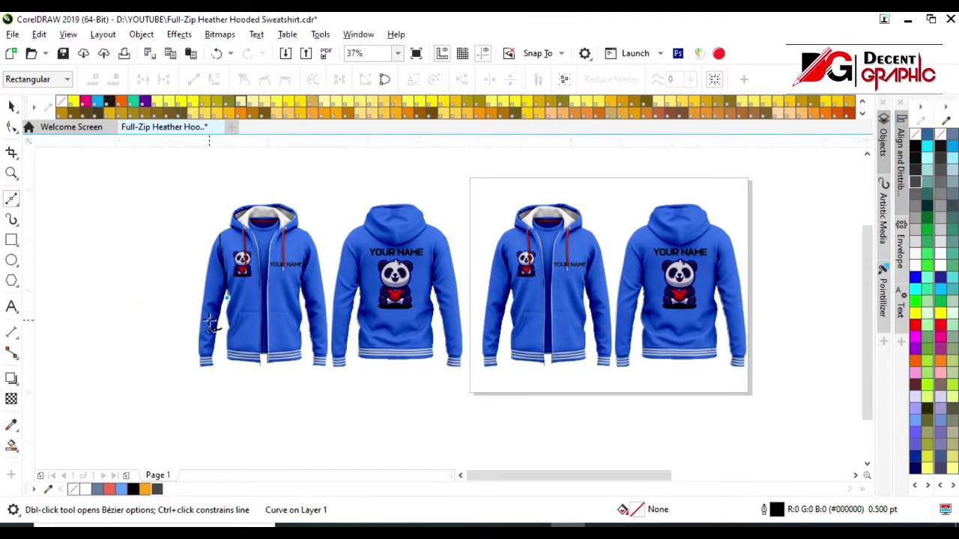
scroll(219, 323, up, 3)
scroll(237, 289, down, 2)
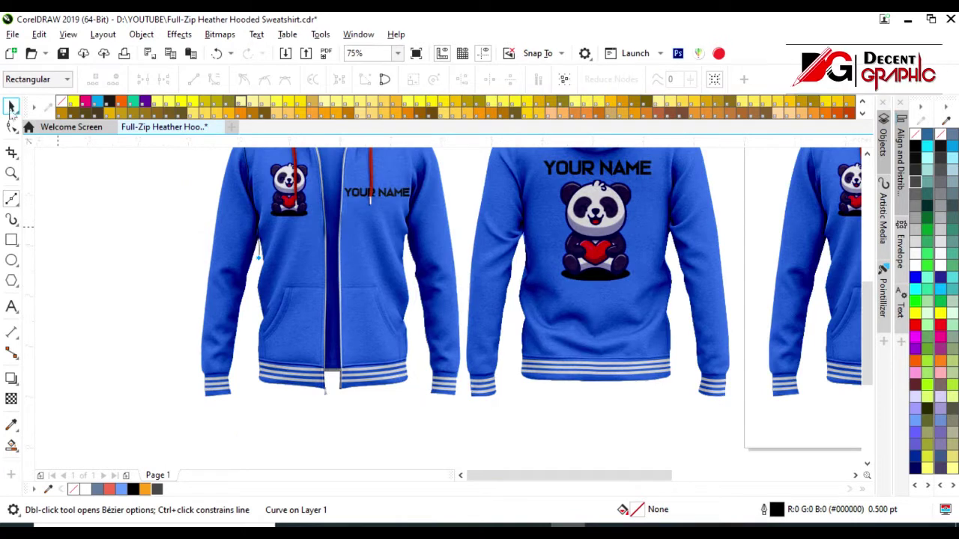
- Smart Fill the left sleeve navy, keep the cuff stripes visible, and bring the hoodie photo forward
click(11, 107)
drag(175, 358, 250, 417)
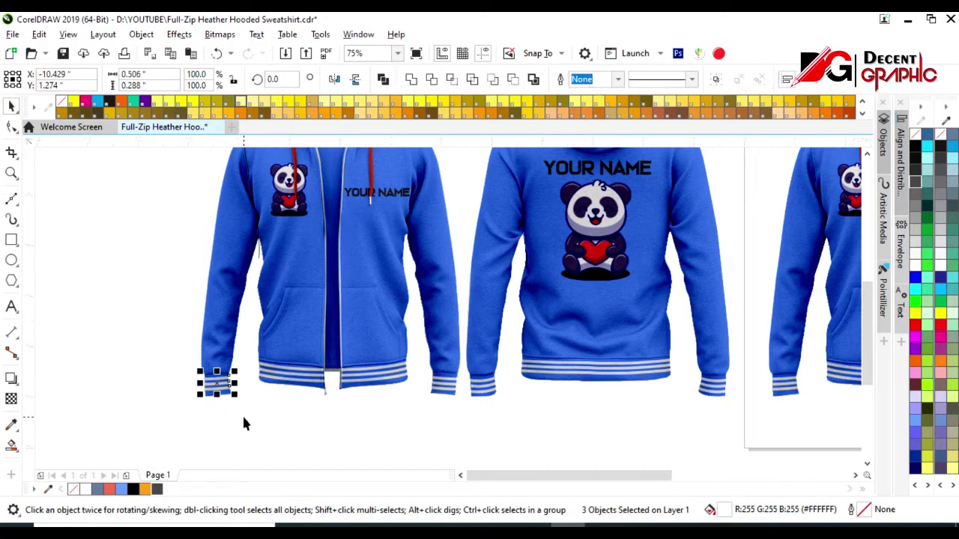
key(Escape)
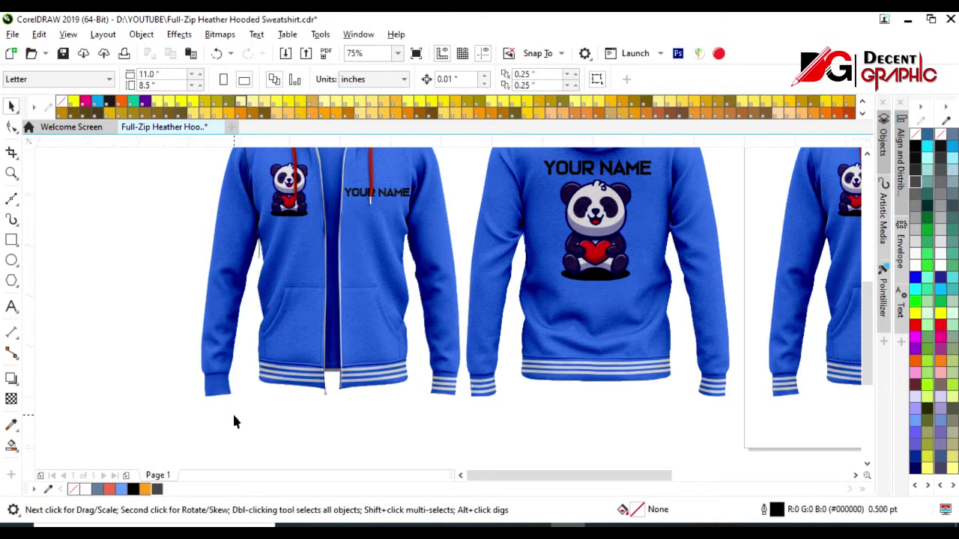
click(214, 338)
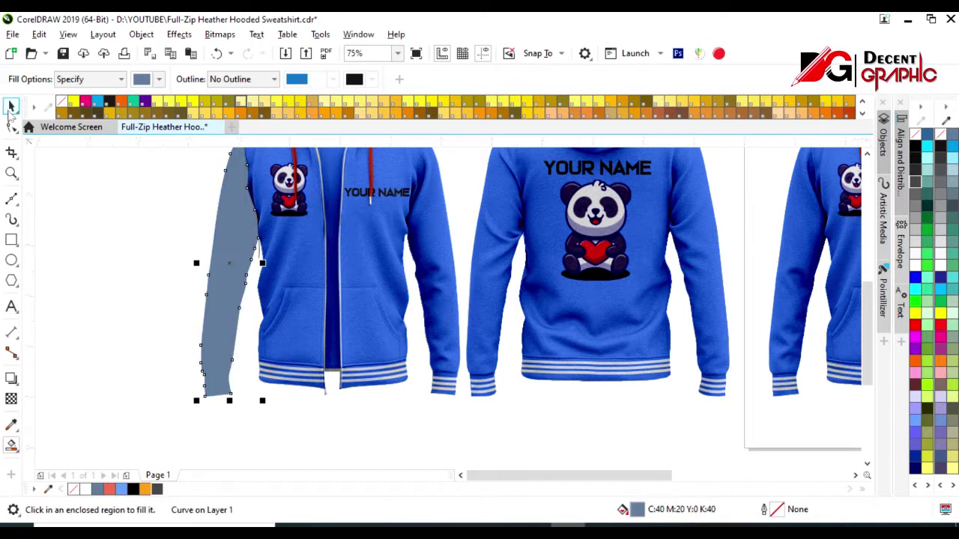
click(12, 107)
key(ctrl+z)
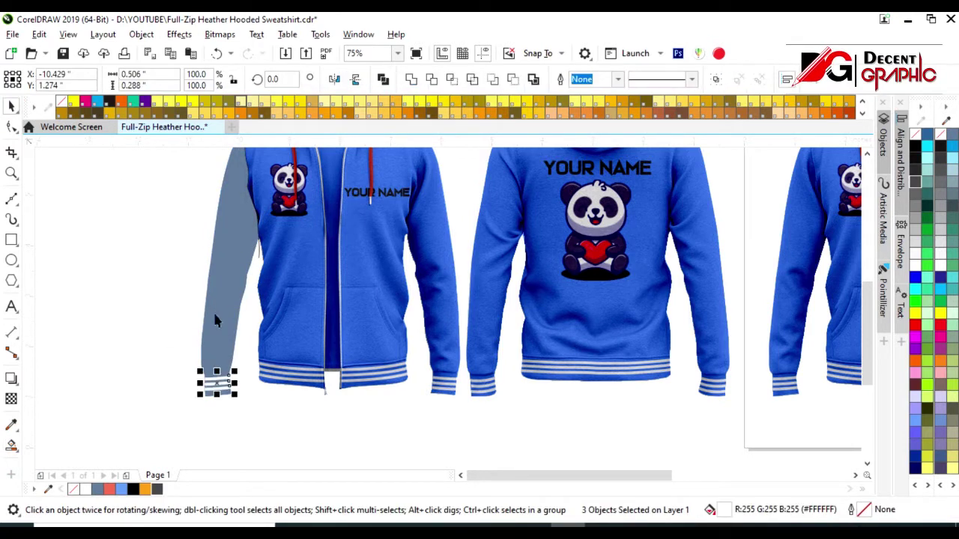
click(214, 273)
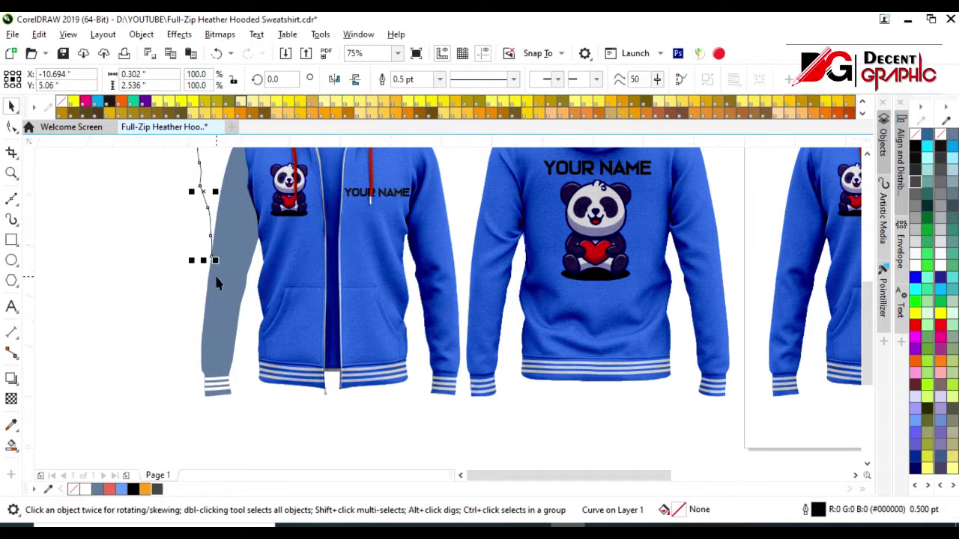
click(287, 290)
key(shift+Page_Up)
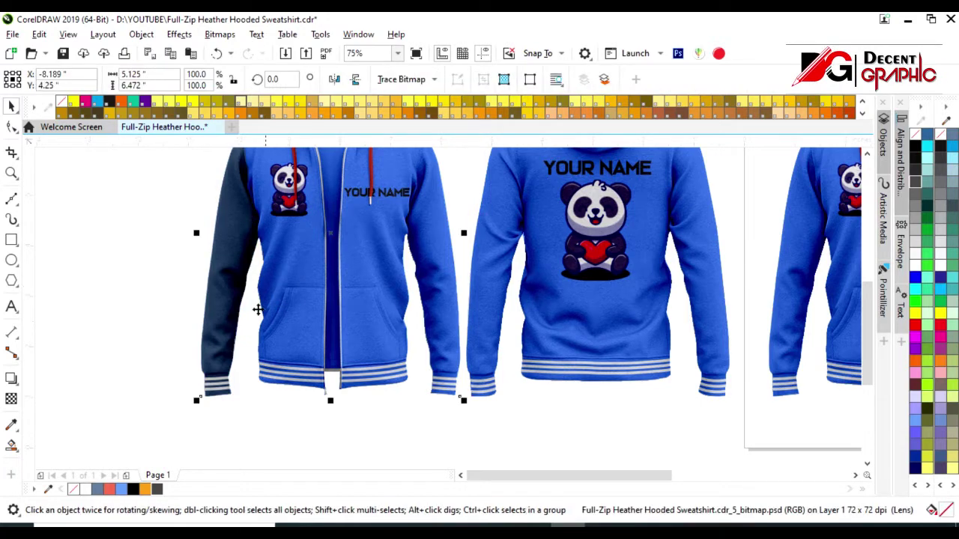
scroll(235, 326, down, 2)
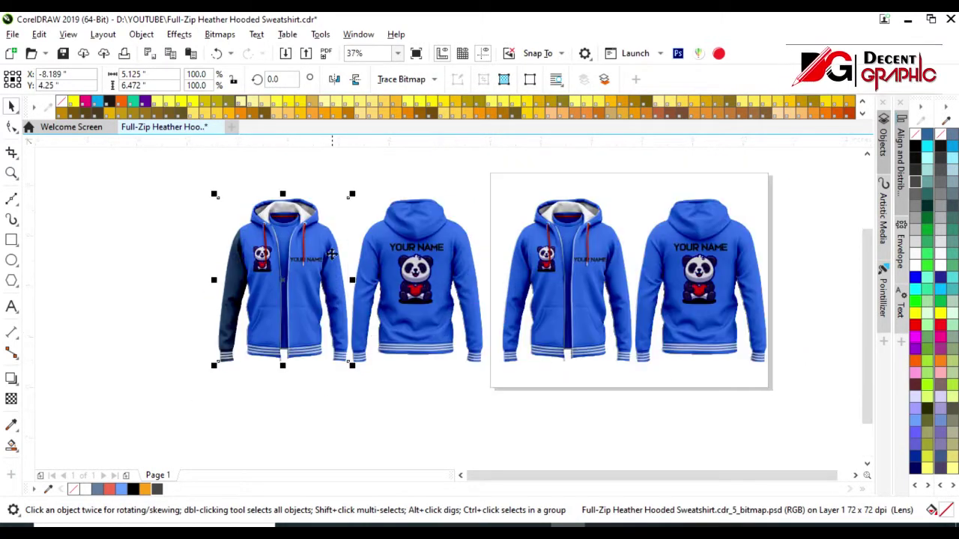
- Trace a Bézier seam line down the front hoodie's right sleeve
scroll(331, 253, up, 4)
click(11, 198)
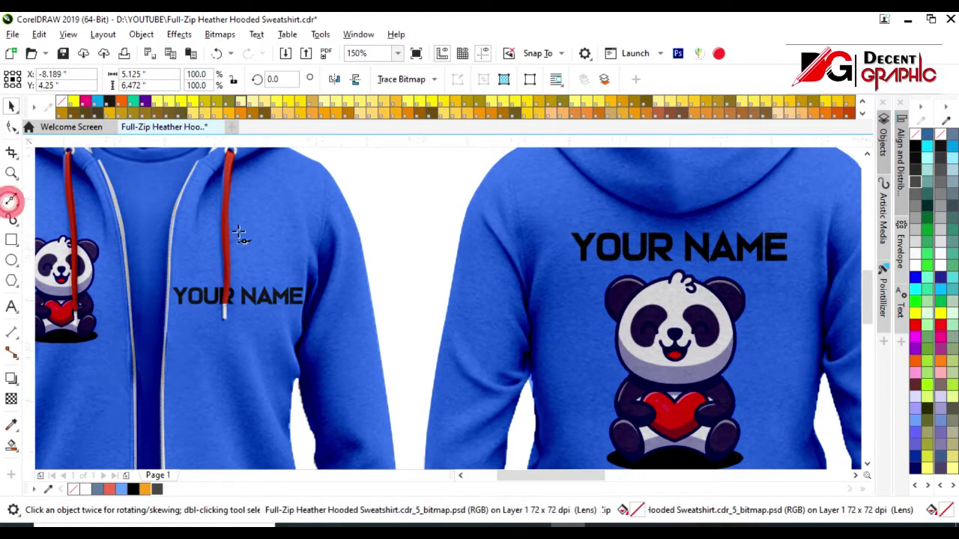
click(324, 166)
drag(318, 251, 298, 355)
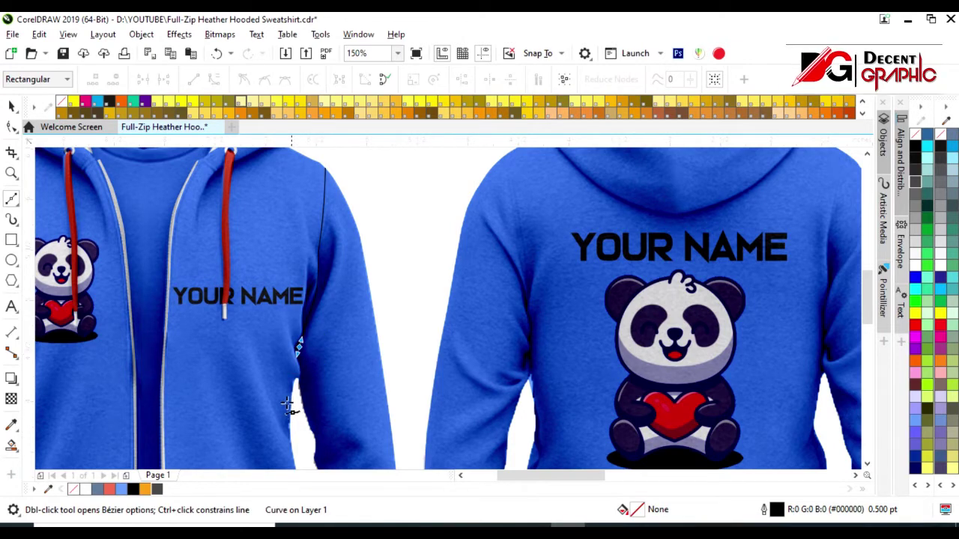
scroll(288, 402, up, 2)
click(305, 364)
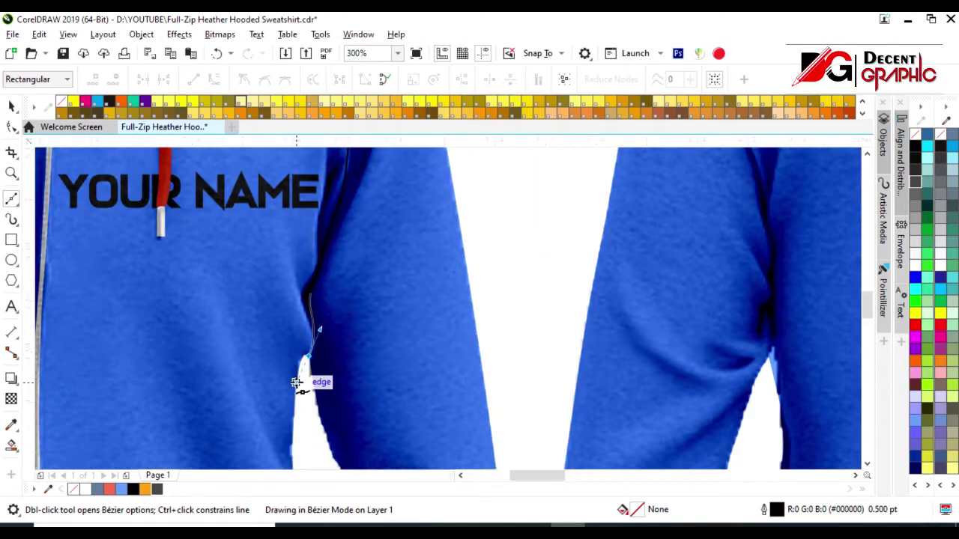
click(303, 430)
scroll(224, 232, down, 2)
scroll(225, 232, down, 2)
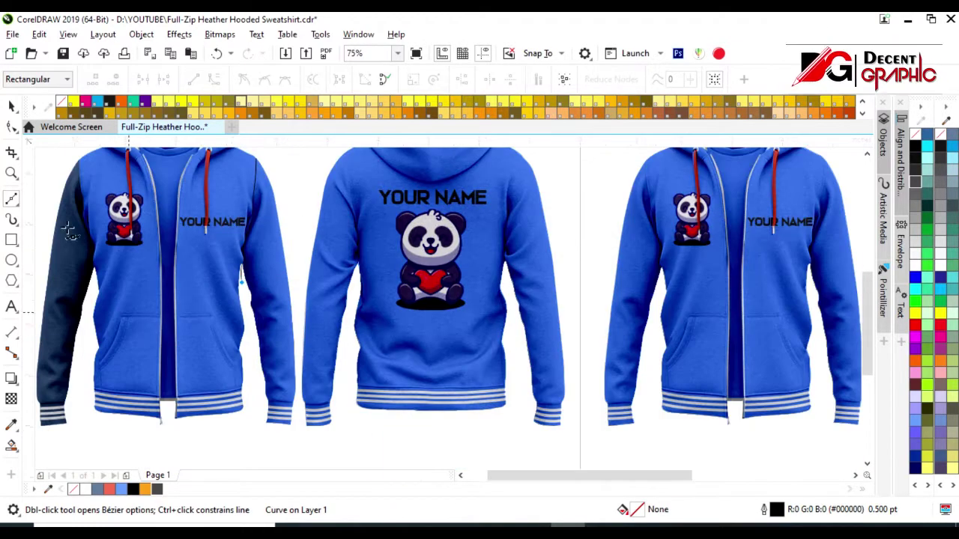
- Smart Fill the right sleeve navy, bring the cuff stripes forward, and delete the stray curve
key(space)
drag(258, 394, 293, 435)
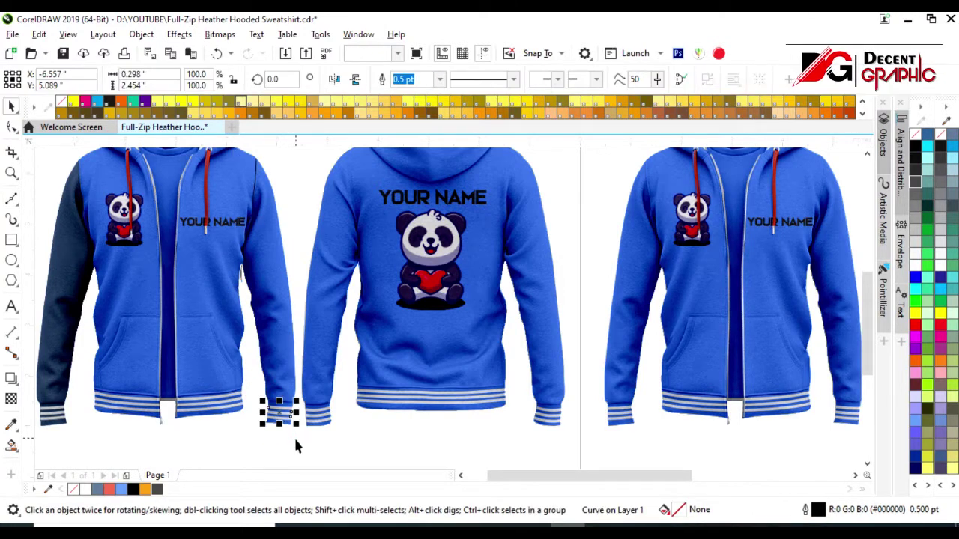
key(Escape)
click(11, 445)
click(283, 346)
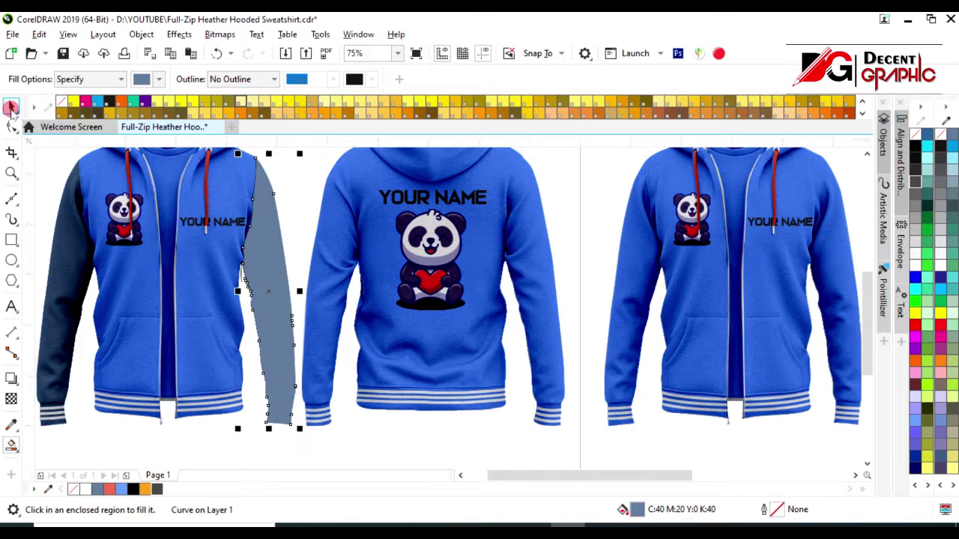
click(11, 107)
drag(258, 393, 293, 434)
key(shift+Page_Up)
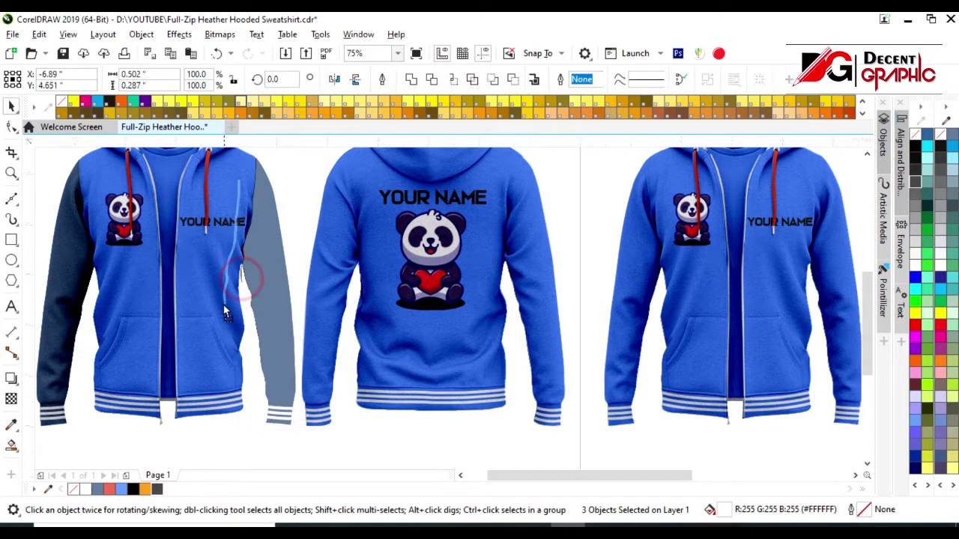
click(239, 277)
key(Delete)
click(210, 343)
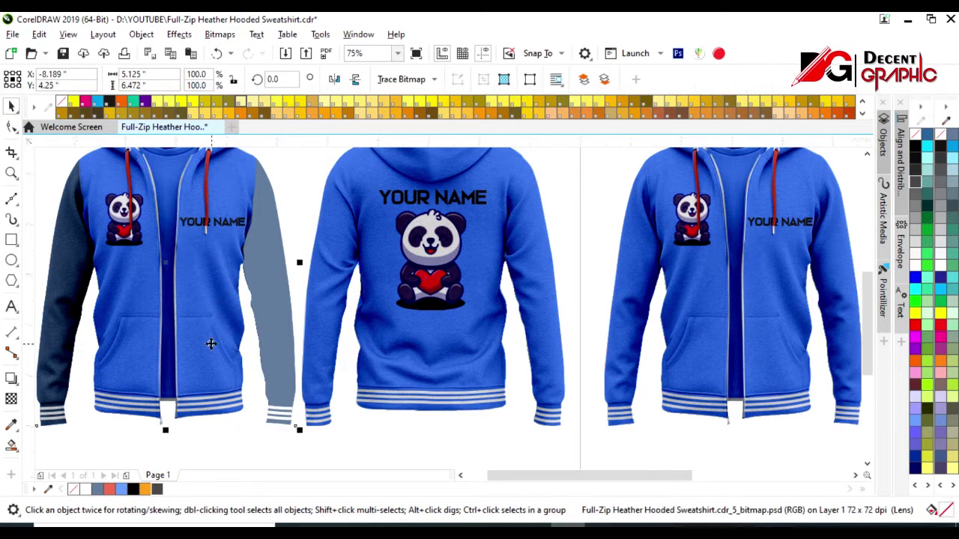
scroll(250, 354, down, 2)
scroll(240, 301, up, 2)
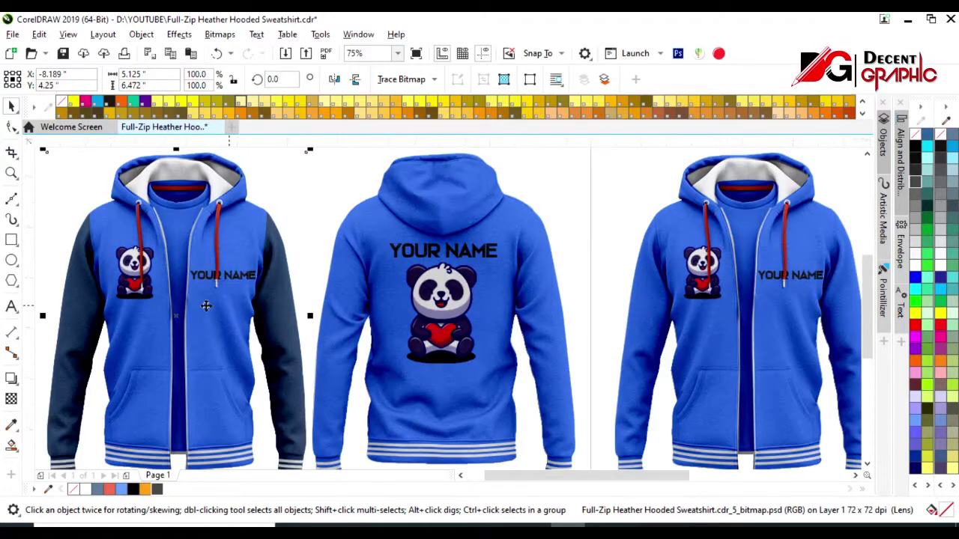
- Draw a Bézier line down the back hoodie's left sleeve seam
scroll(161, 253, down, 2)
scroll(271, 258, up, 2)
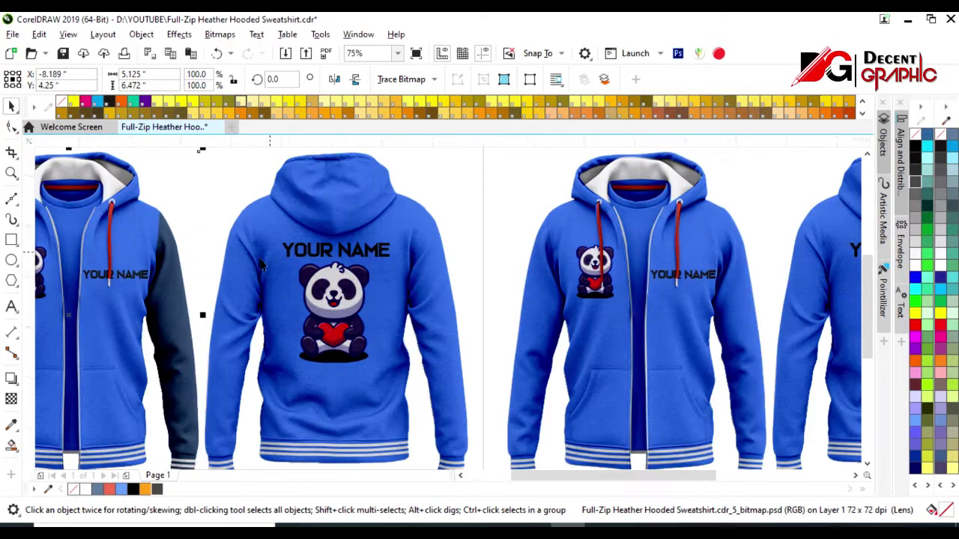
click(11, 198)
scroll(253, 220, up, 2)
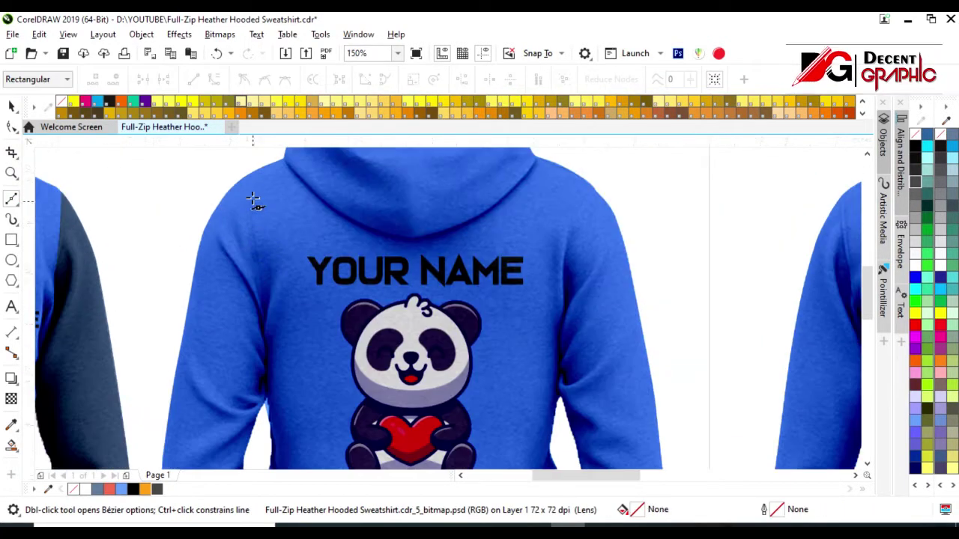
click(242, 177)
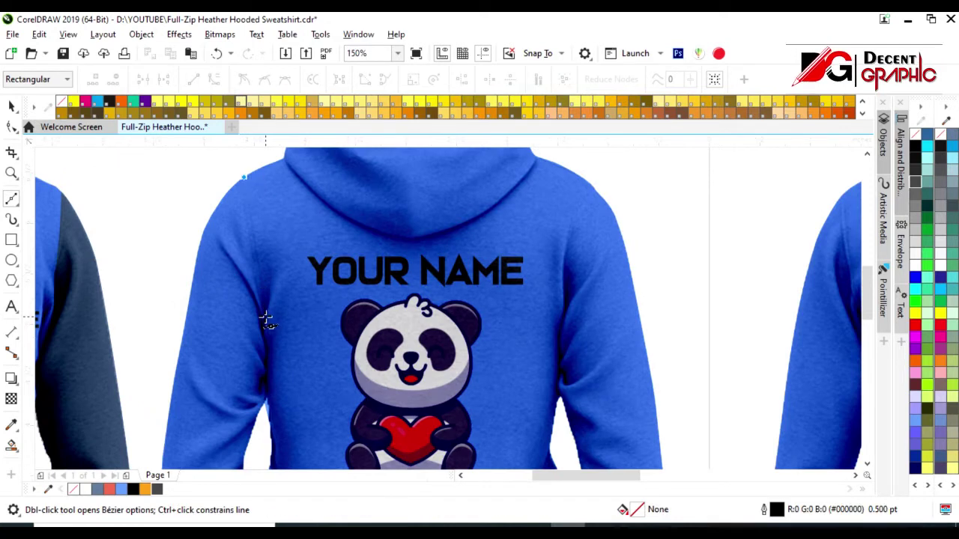
drag(262, 318, 262, 430)
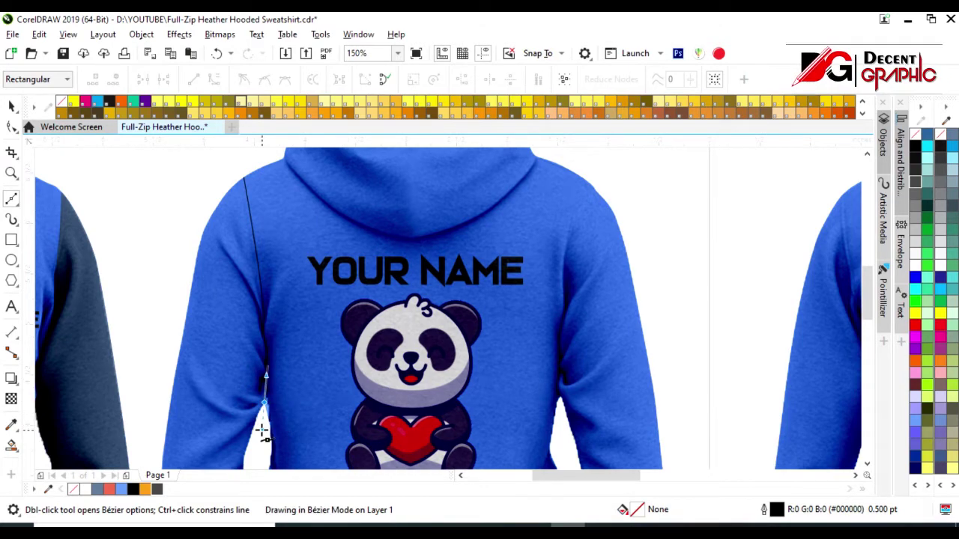
scroll(255, 196, down, 3)
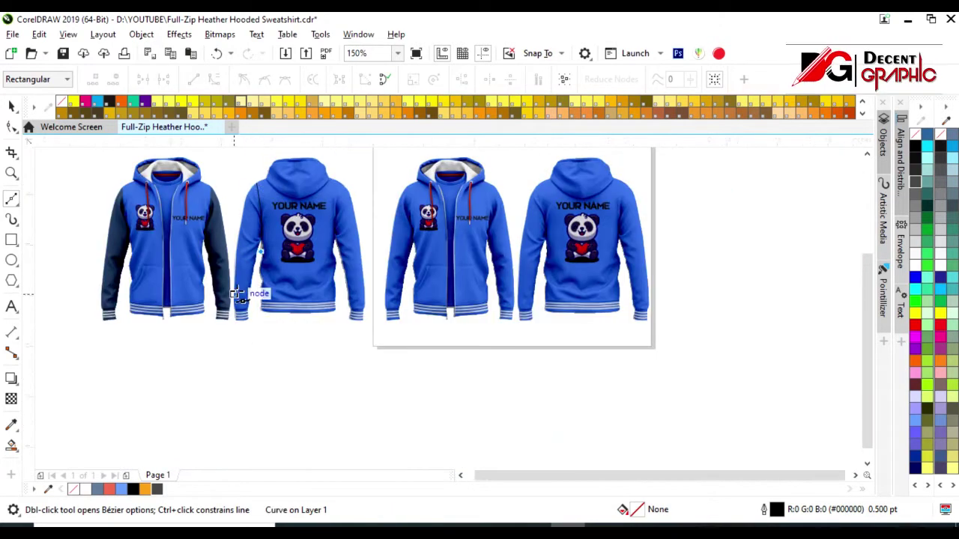
scroll(236, 294, up, 2)
- Smart Fill the back left sleeve navy and bring the hoodie photo in front of it
click(11, 106)
scroll(275, 332, up, 4)
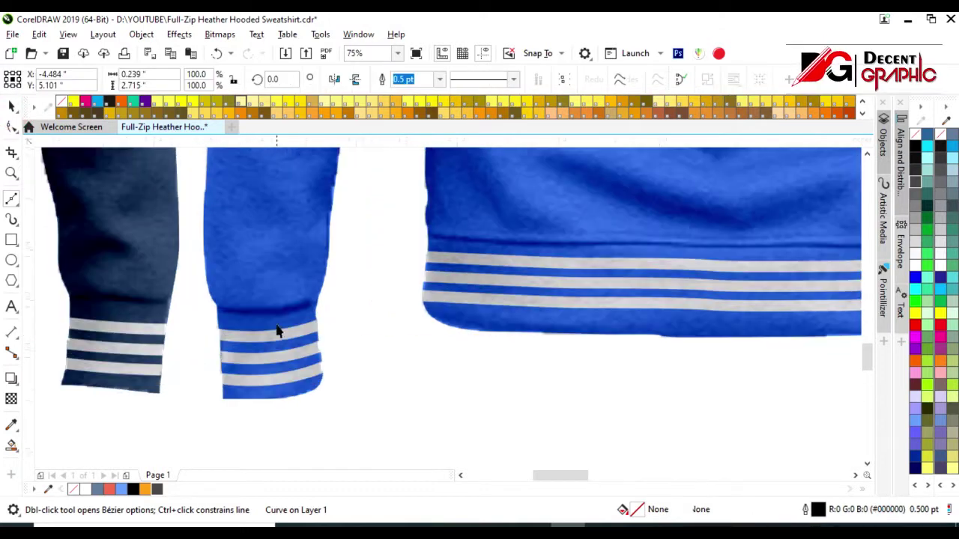
click(274, 332)
click(194, 432)
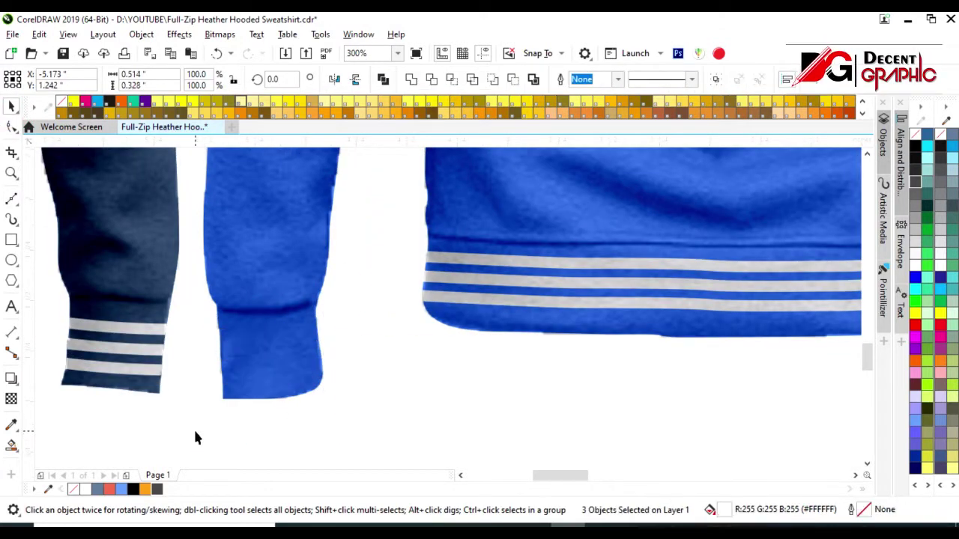
scroll(224, 404, down, 4)
click(11, 448)
click(243, 344)
click(11, 106)
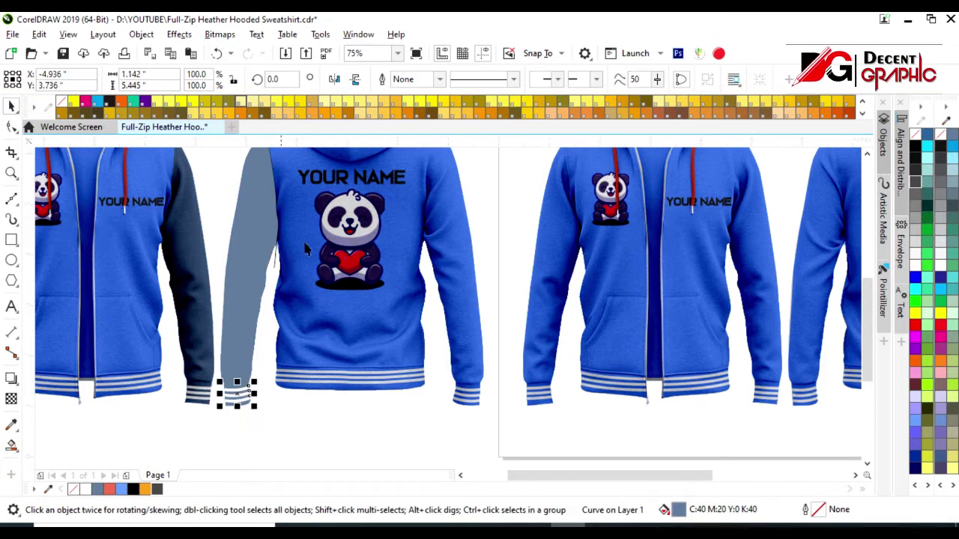
click(277, 258)
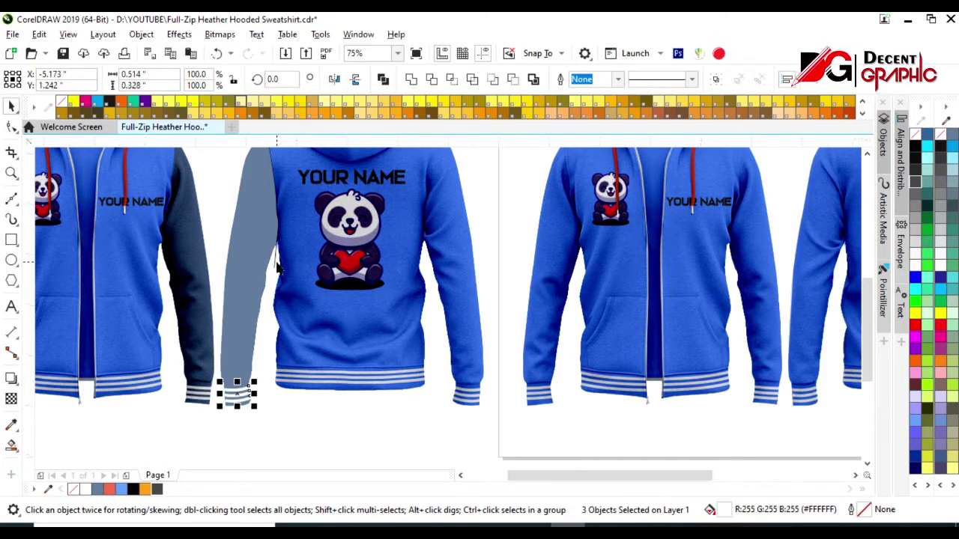
click(323, 309)
key(shift+Page_Up)
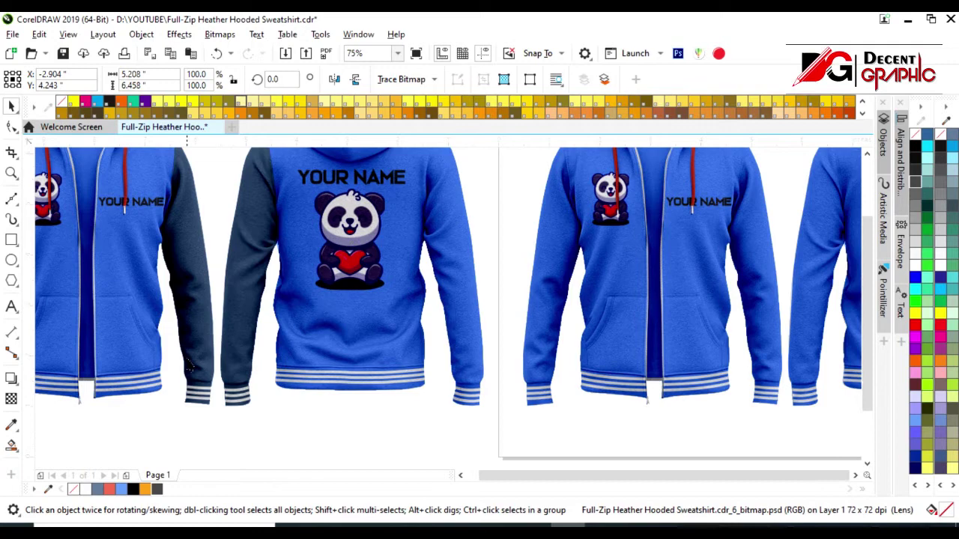
scroll(296, 334, down, 3)
scroll(313, 271, up, 3)
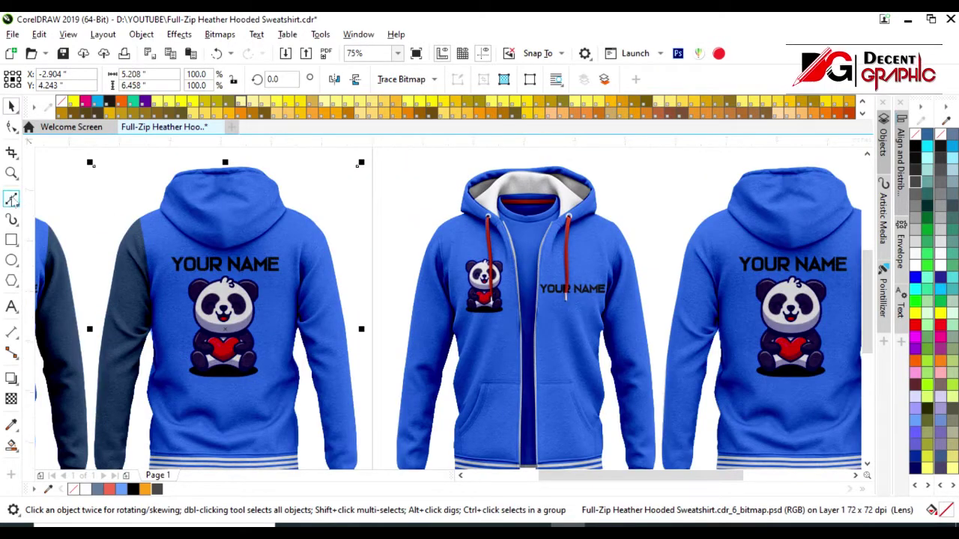
- Draw a Bézier seam line down the back hoodie's right sleeve to the cuff
click(12, 199)
scroll(311, 239, up, 2)
click(331, 200)
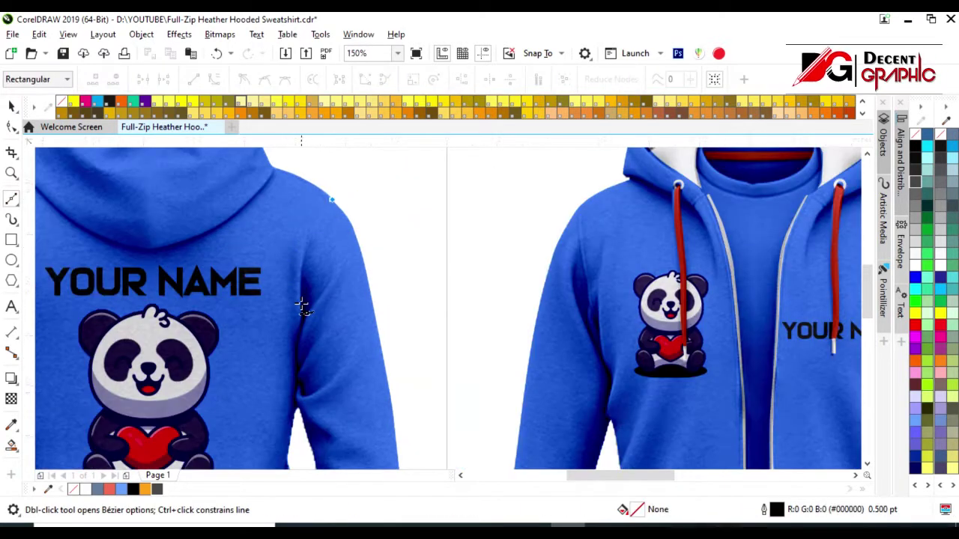
drag(302, 305, 300, 379)
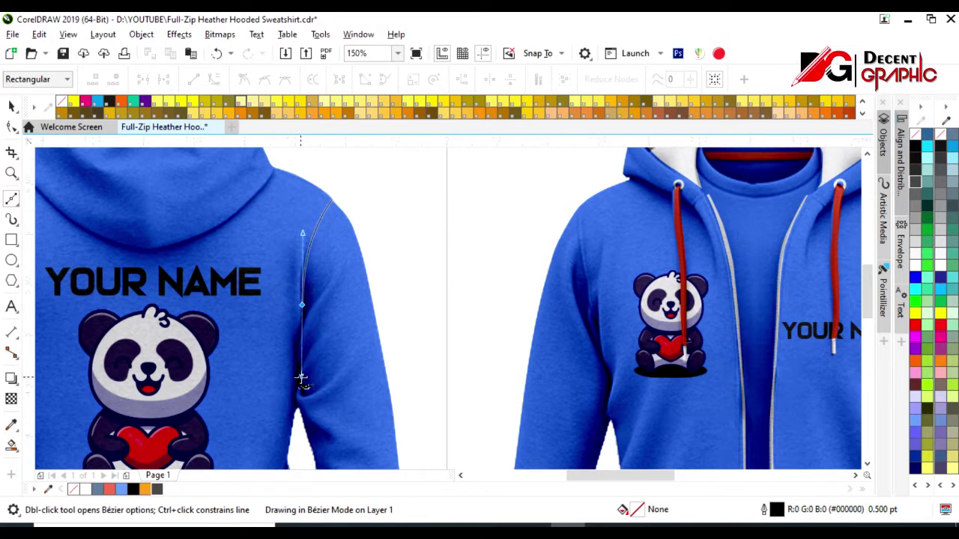
click(303, 305)
drag(297, 340, 298, 412)
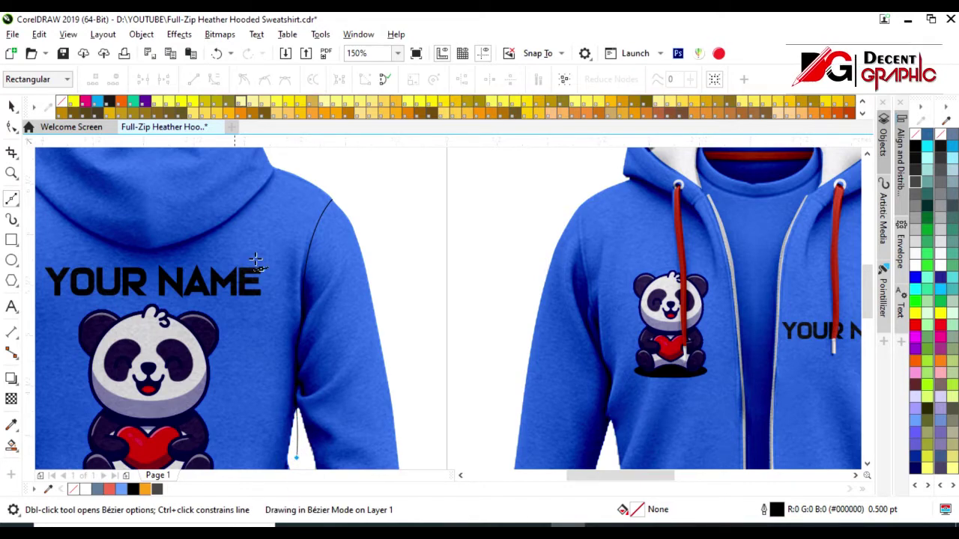
scroll(253, 267, down, 5)
scroll(313, 292, up, 2)
scroll(313, 292, up, 2)
- Cut out the white cuff stripes and Smart Fill the right back sleeve navy
key(space)
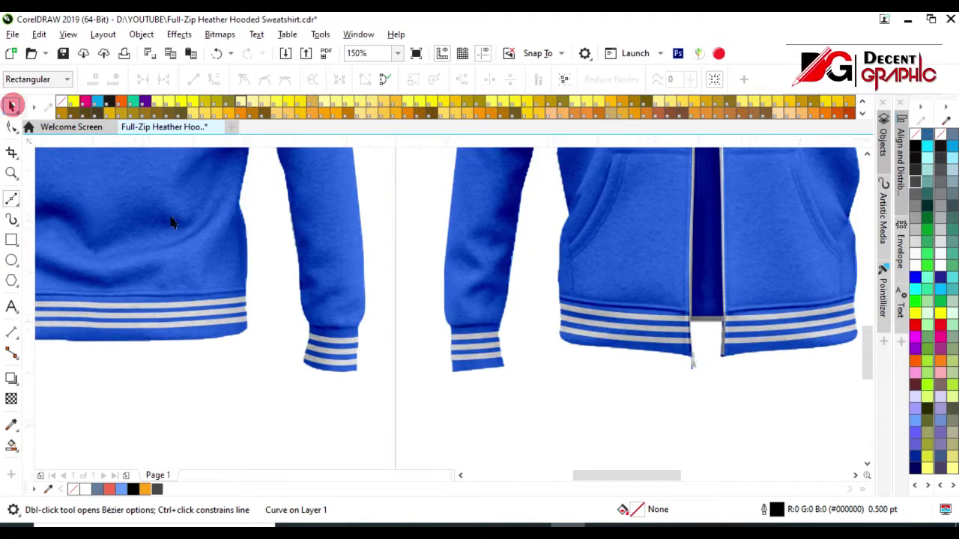
drag(397, 300, 265, 424)
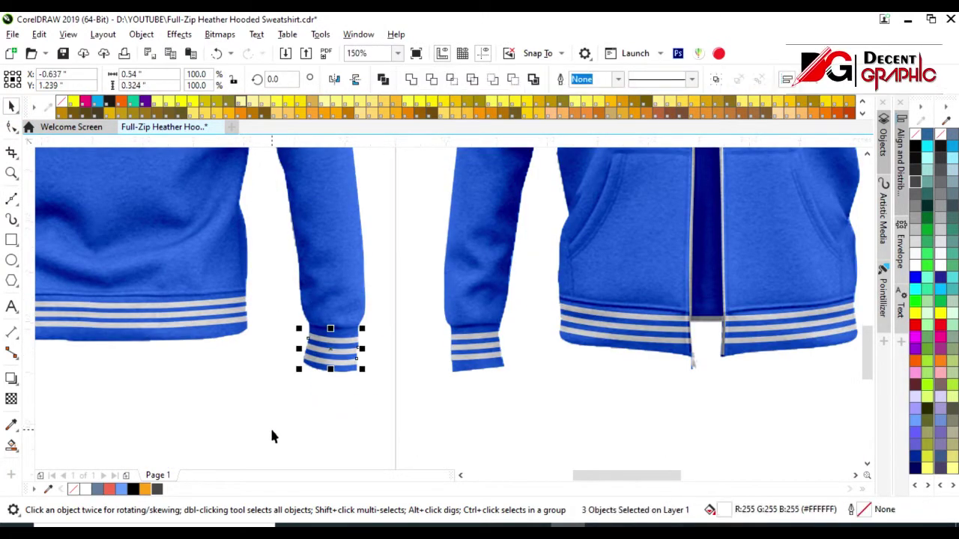
key(Delete)
click(11, 446)
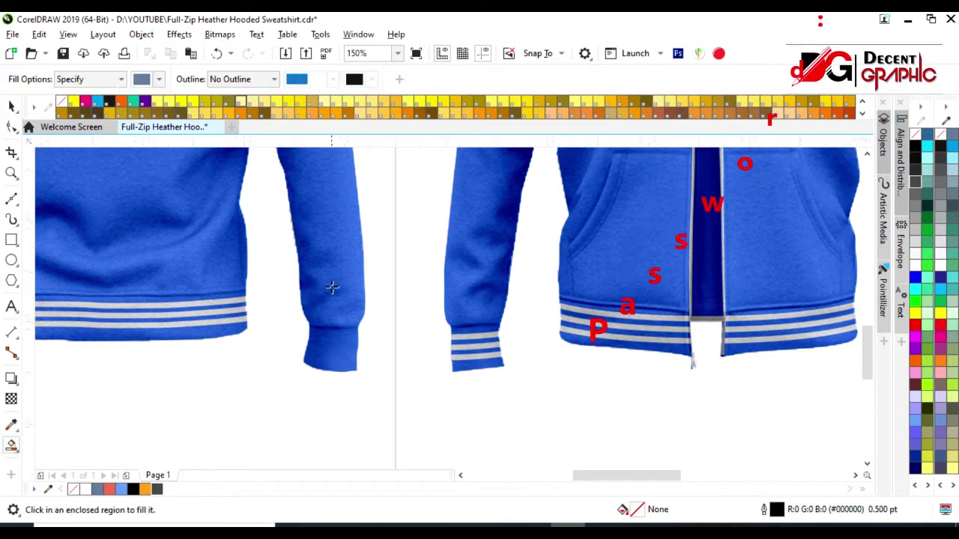
click(331, 284)
- Paste the cuff stripes back on top and select the back hoodie photo
click(10, 106)
key(ctrl+v)
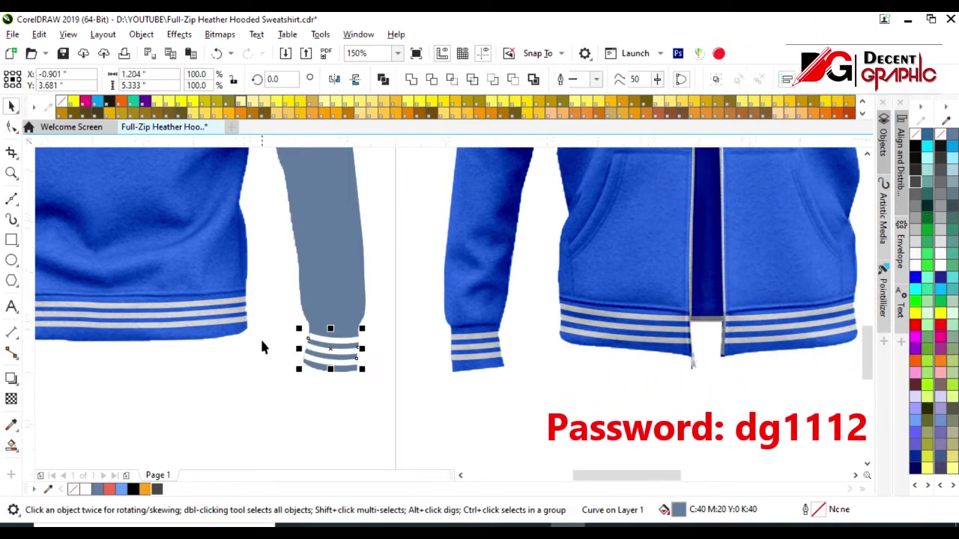
scroll(259, 337, down, 4)
click(202, 312)
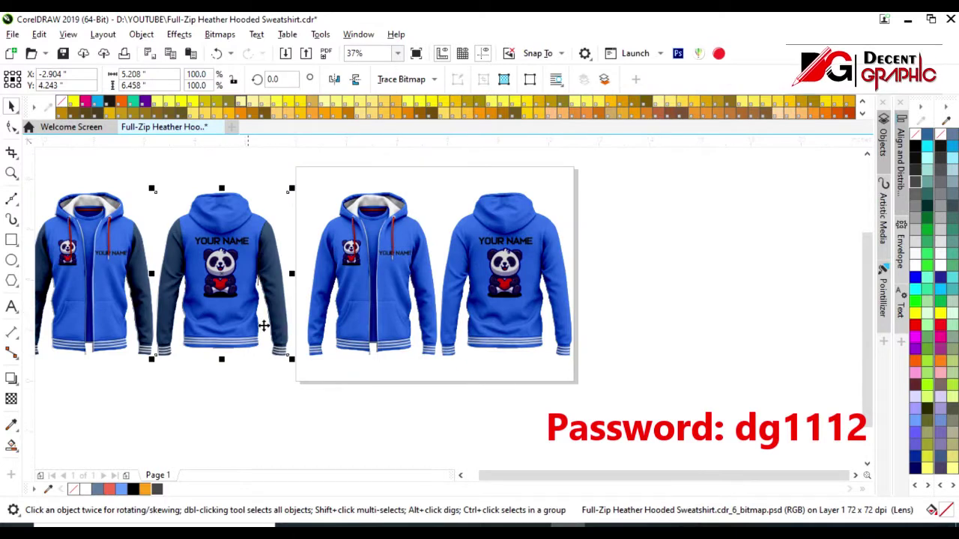
- Duplicate the navy hoodie pair to the left
scroll(271, 327, down, 3)
drag(118, 232, 293, 366)
scroll(204, 310, up, 3)
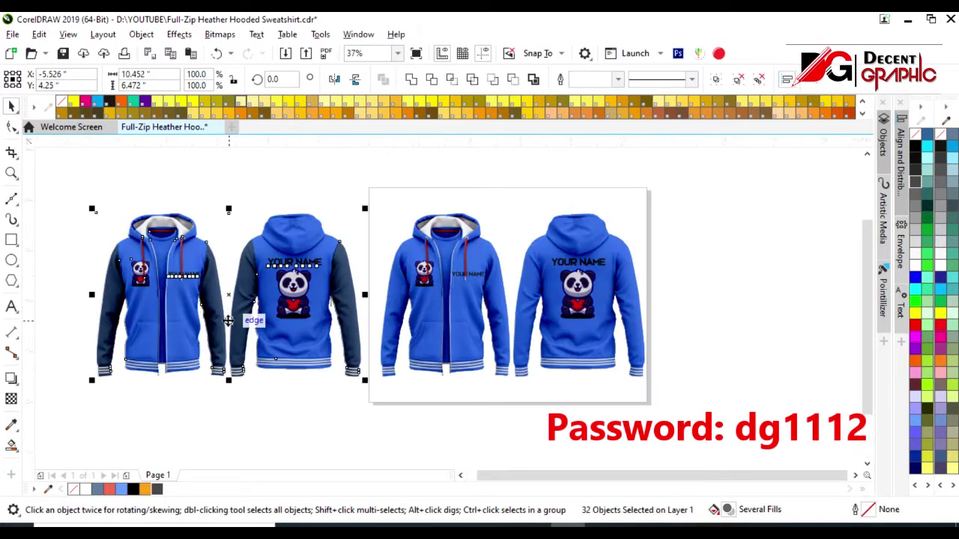
scroll(229, 321, up, 2)
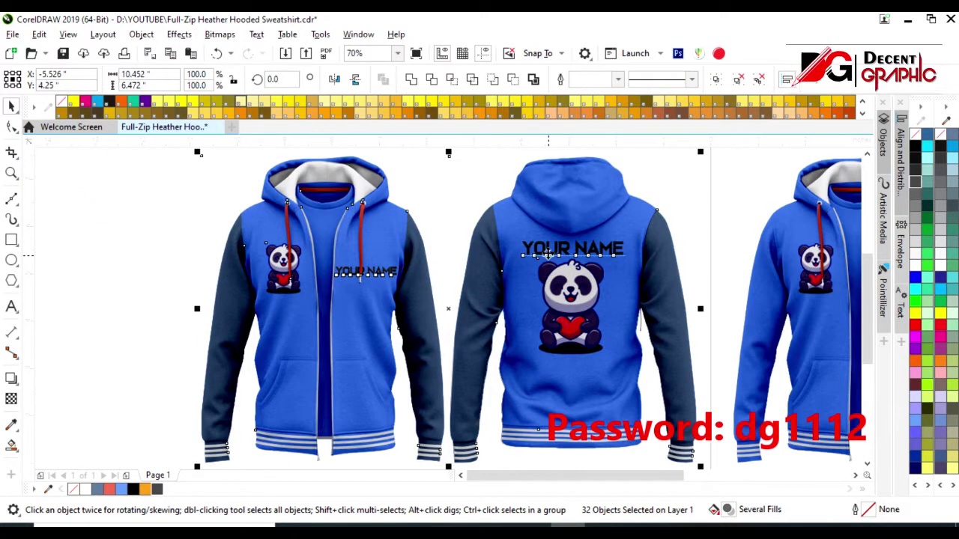
scroll(455, 312, down, 2)
drag(500, 301, 205, 322)
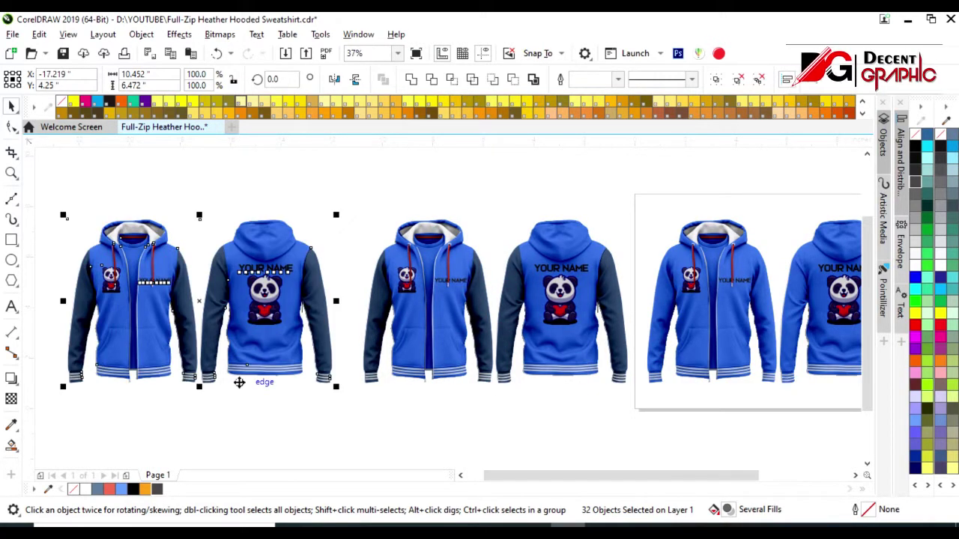
scroll(237, 383, up, 2)
- Send the front photo back; make the front body dark grey, sleeves and neck strip red
click(370, 384)
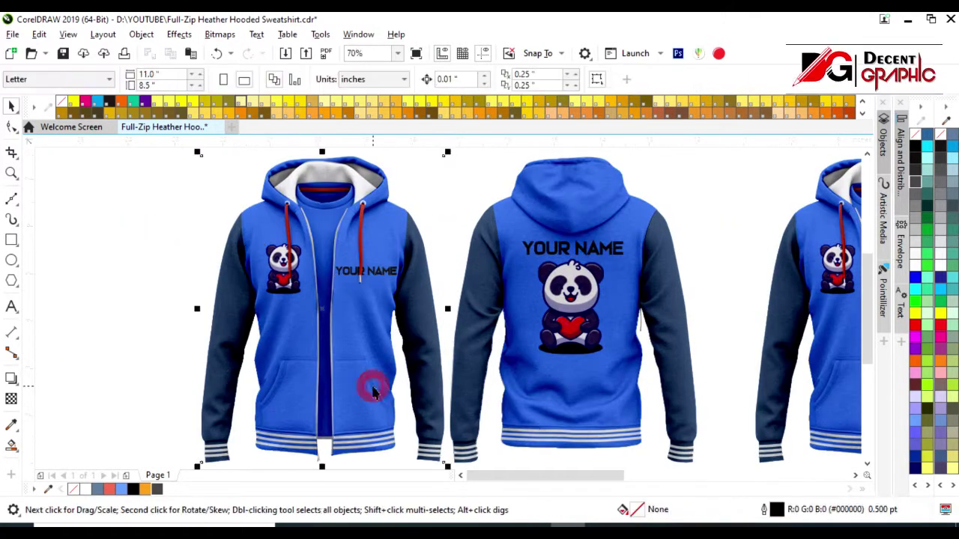
key(shift+Page_Down)
click(128, 310)
click(360, 361)
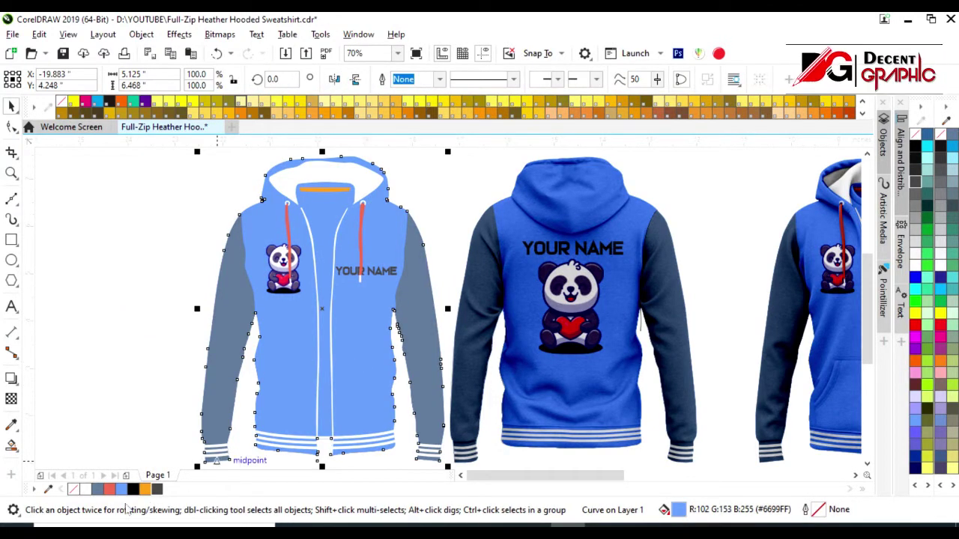
click(915, 195)
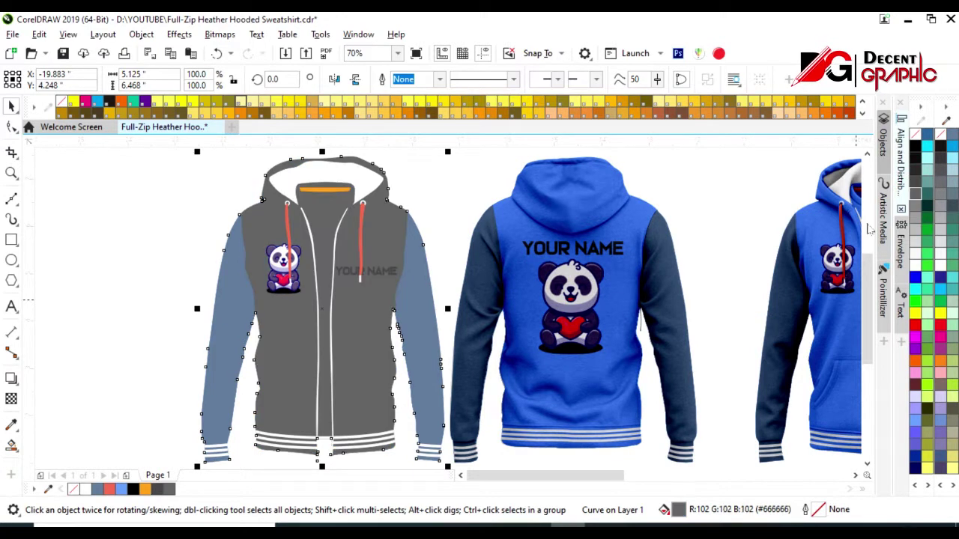
click(417, 318)
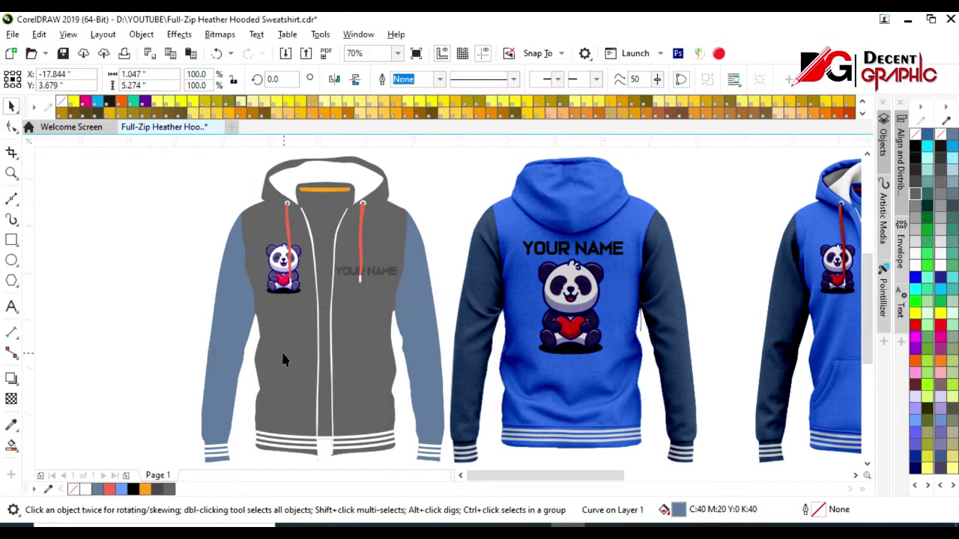
click(224, 341)
click(915, 325)
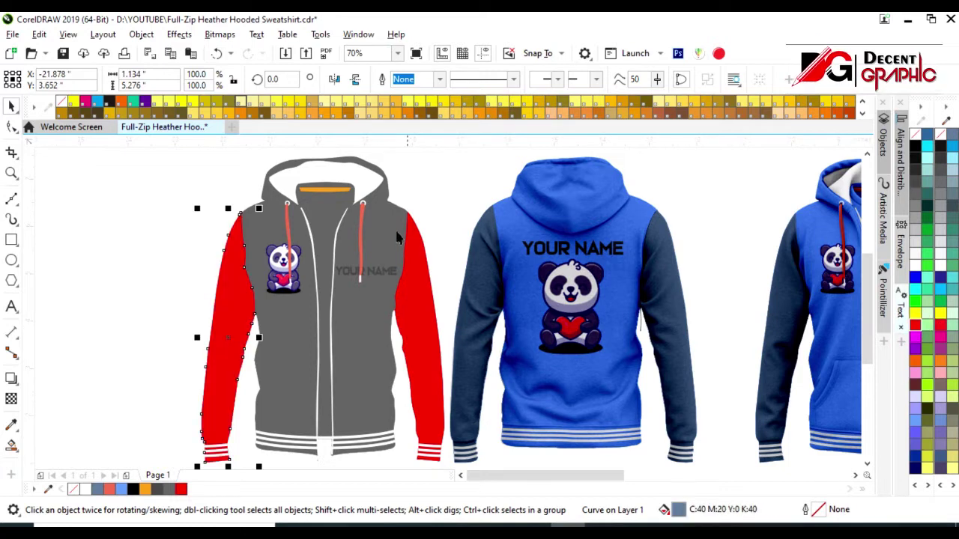
click(330, 190)
click(916, 324)
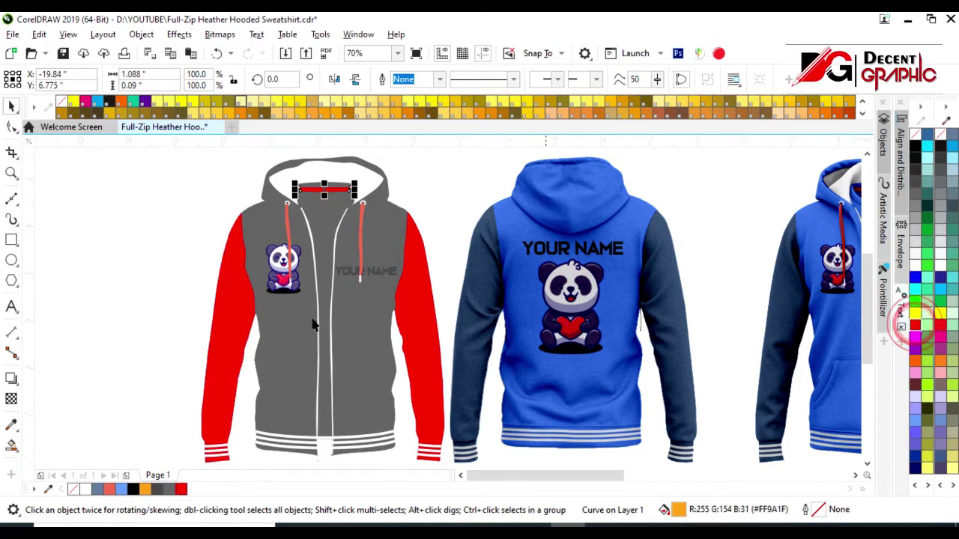
- Colour the front YOUR NAME text red
click(249, 382)
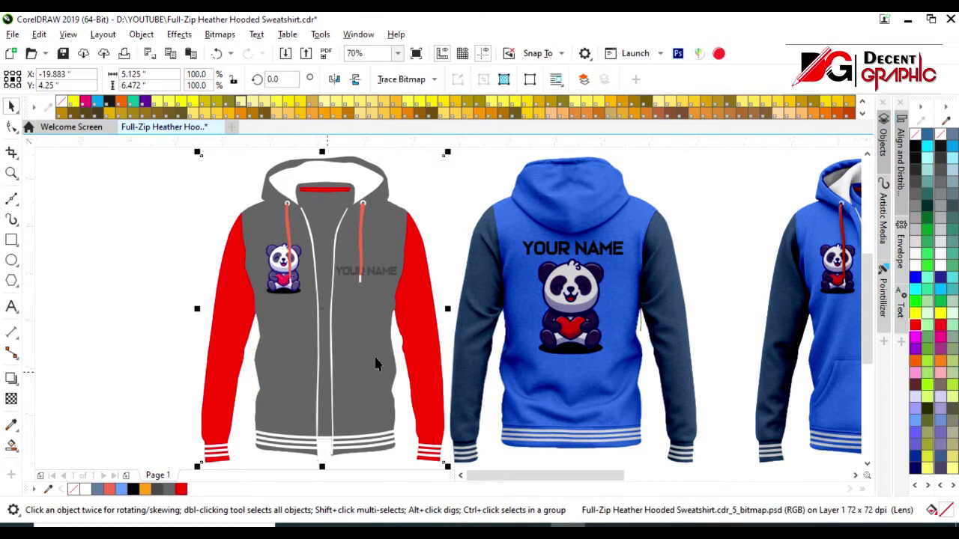
click(388, 277)
click(916, 326)
click(244, 390)
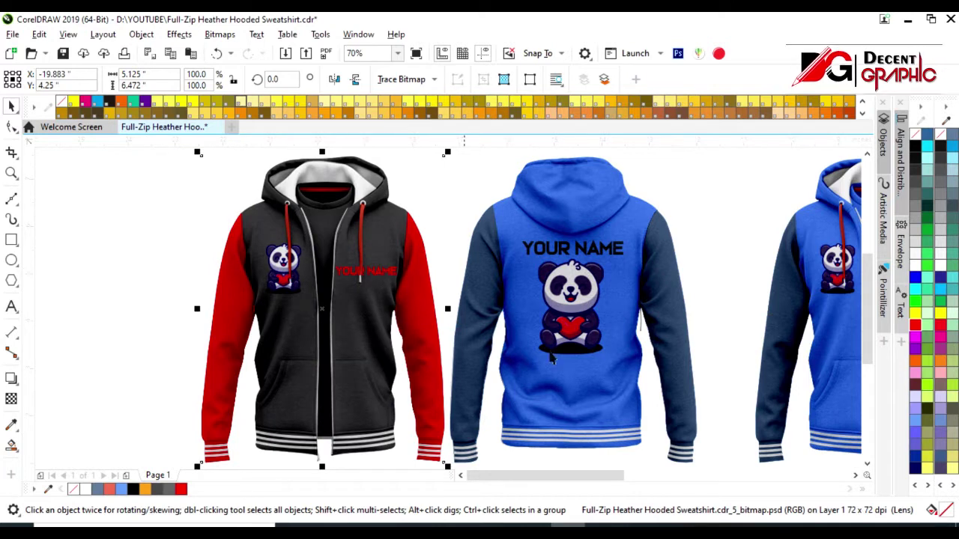
- Make the back hoodie body dark grey and both back sleeves red
click(589, 409)
click(719, 214)
click(640, 328)
click(568, 386)
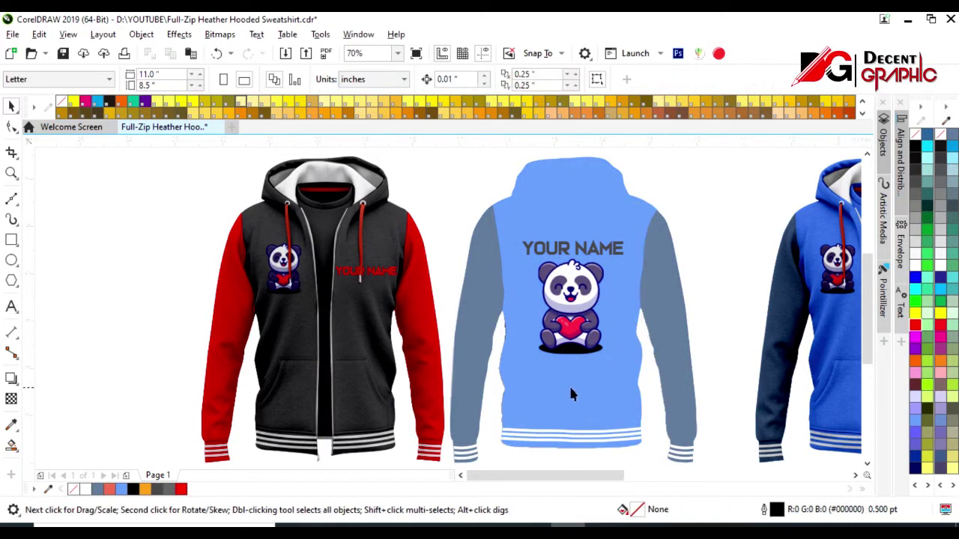
click(170, 490)
click(476, 339)
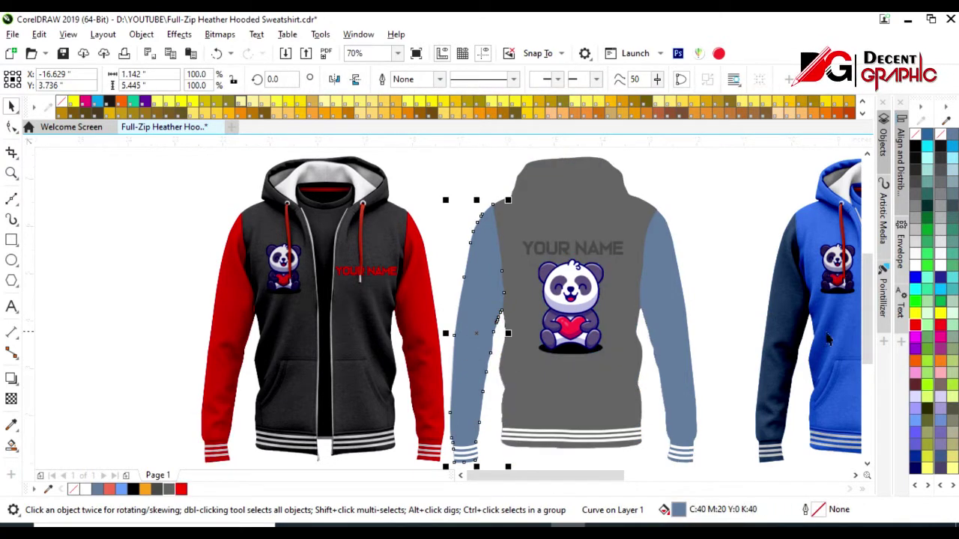
click(914, 325)
click(680, 352)
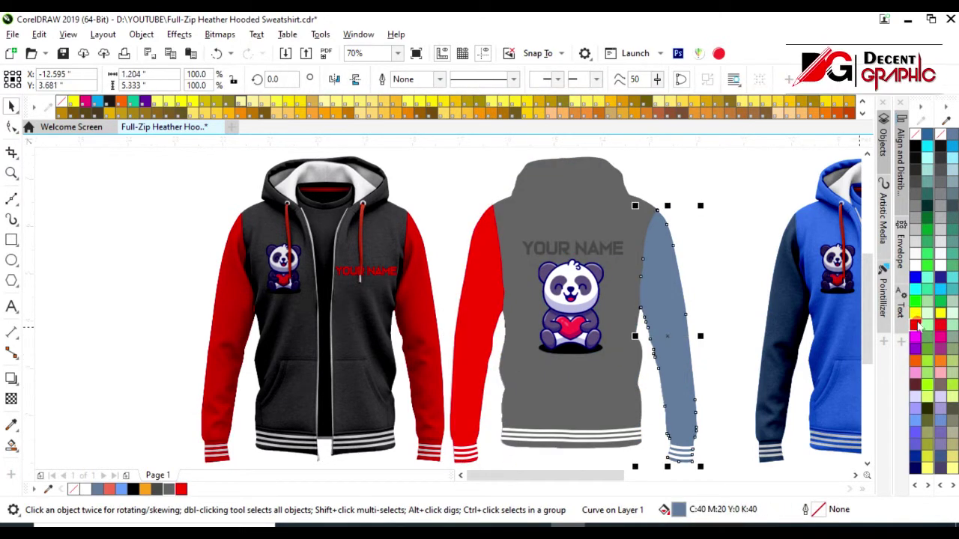
click(914, 325)
- Colour the back YOUR NAME text red and select the black-and-red pair
click(650, 383)
click(617, 253)
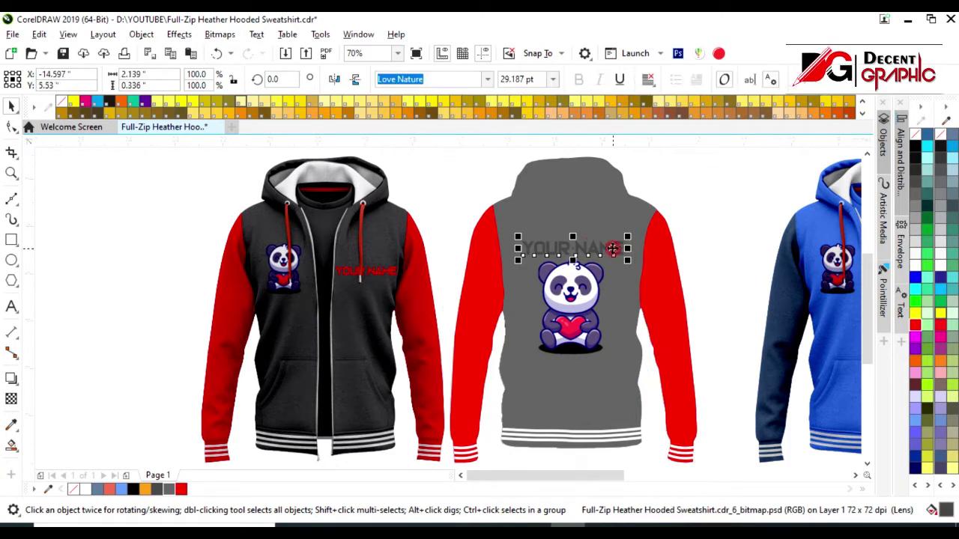
click(915, 325)
click(656, 405)
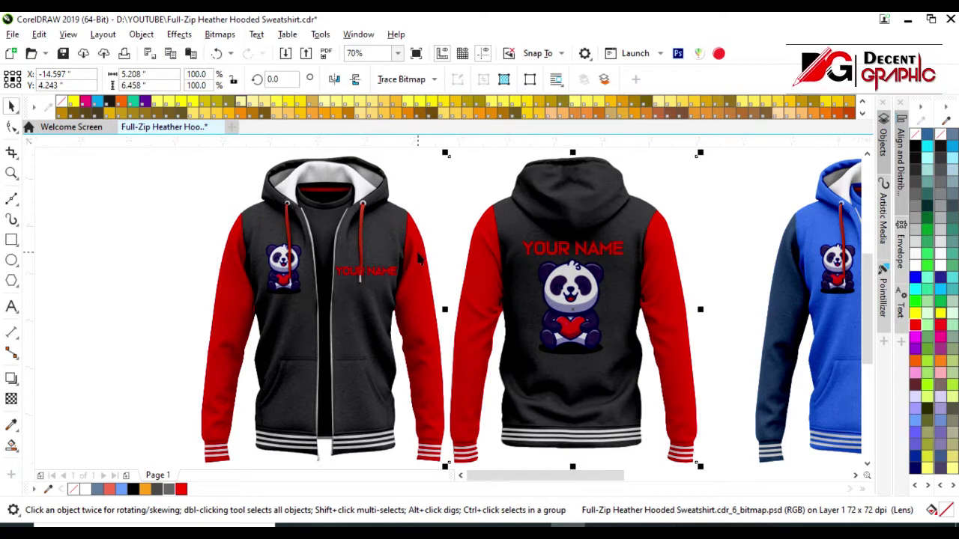
scroll(420, 258, down, 3)
drag(257, 186, 582, 392)
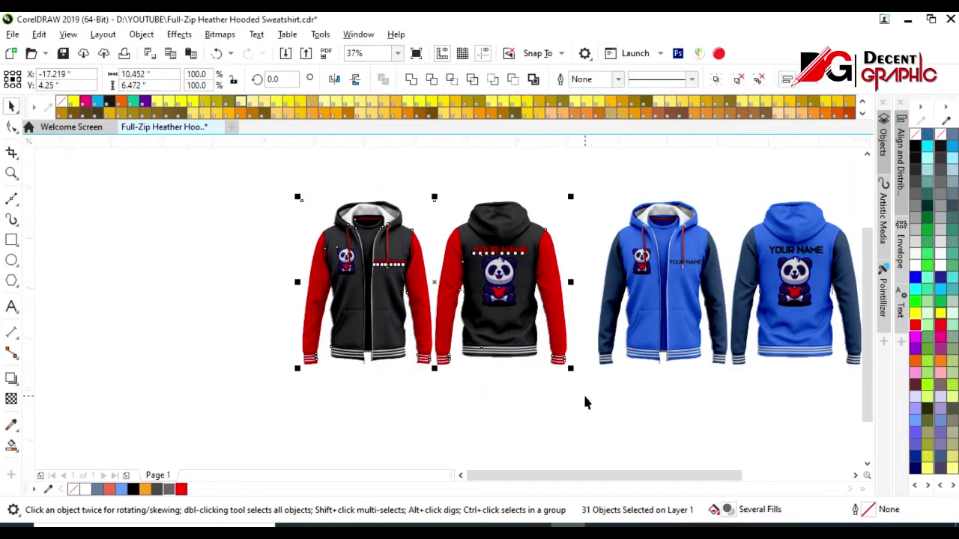
- Group the black-and-red pair, copy it below, and hide both photo overlays
key(ctrl+g)
scroll(383, 256, down, 3)
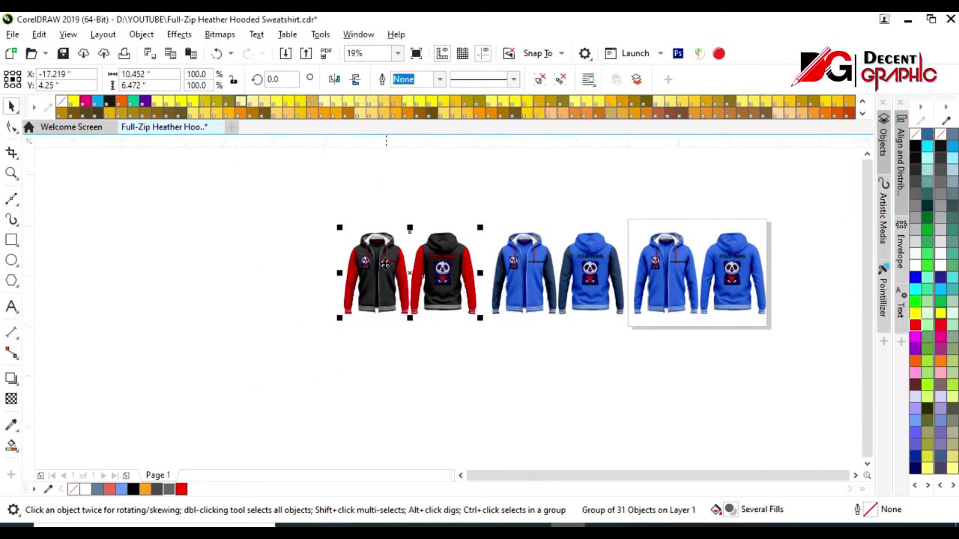
mouse_move(405, 269)
mouse_down()
mouse_move(421, 377)
mouse_move(416, 358)
mouse_up()
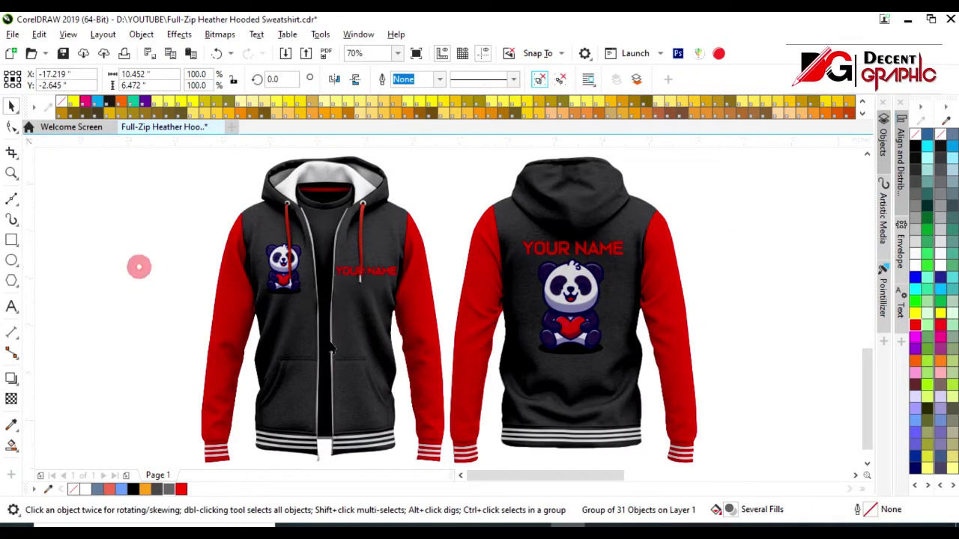
click(324, 341)
key(Delete)
click(514, 368)
key(Delete)
click(126, 346)
- Fill both hoodie bodies bright green and the front sleeves dark green
click(272, 359)
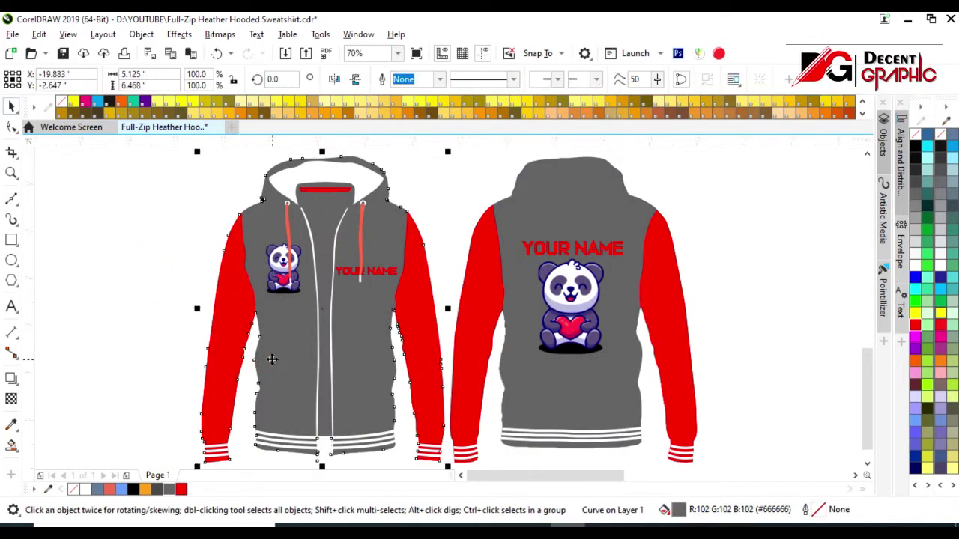
click(929, 273)
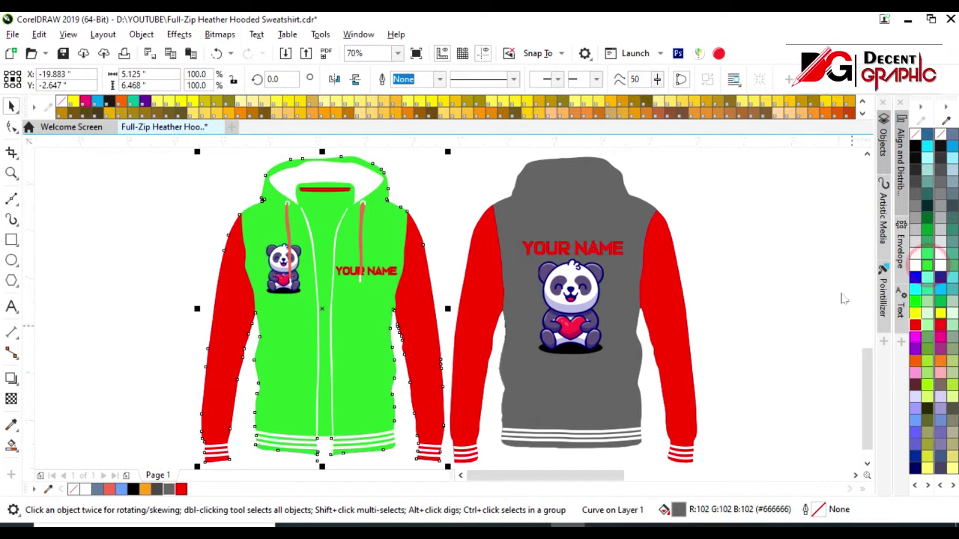
click(553, 373)
click(929, 268)
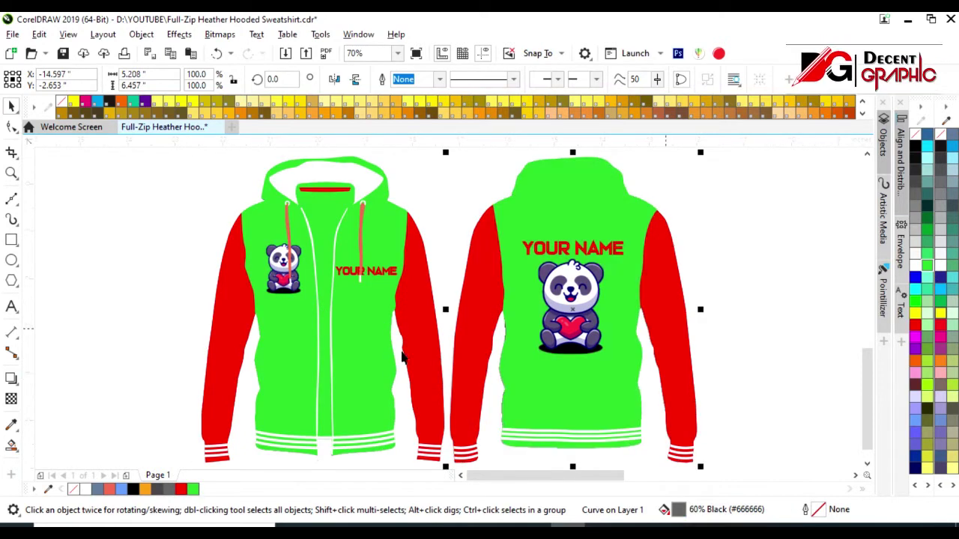
click(233, 346)
click(927, 208)
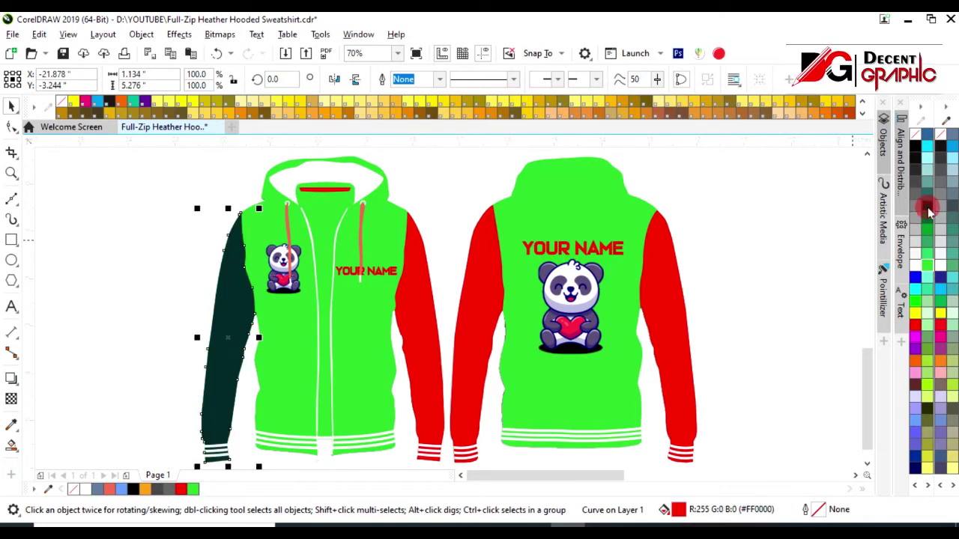
click(419, 328)
click(928, 208)
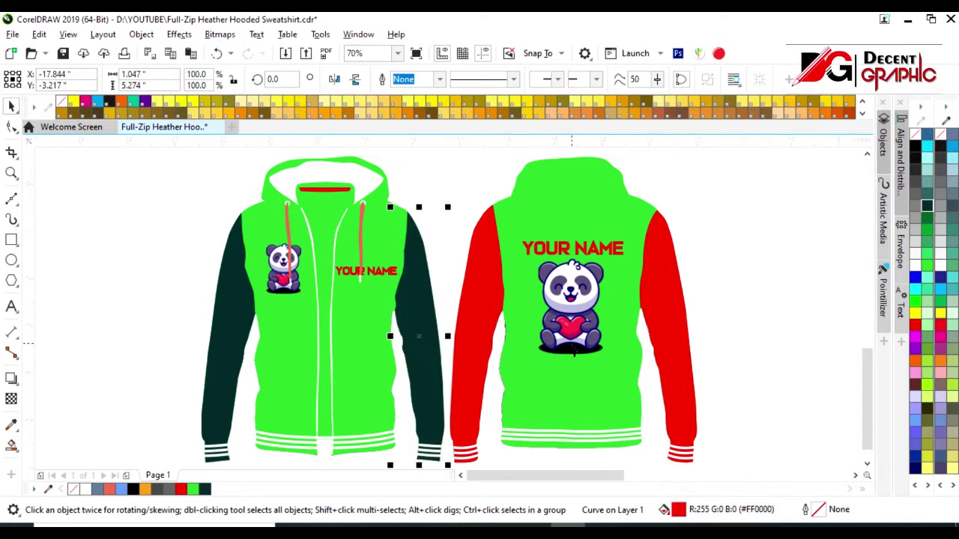
- Fill the back sleeves and both YOUR NAME texts dark green
click(473, 380)
click(927, 208)
click(683, 335)
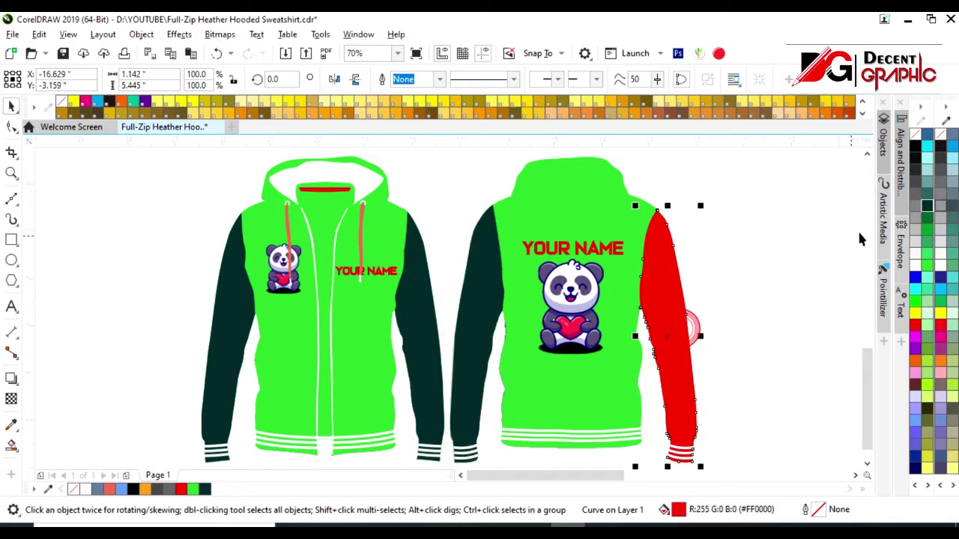
click(929, 208)
click(568, 254)
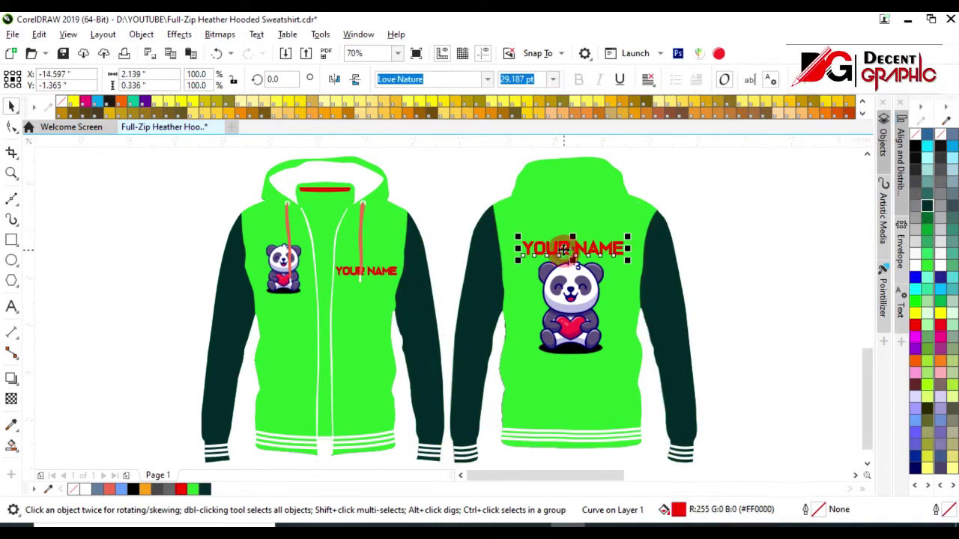
click(927, 208)
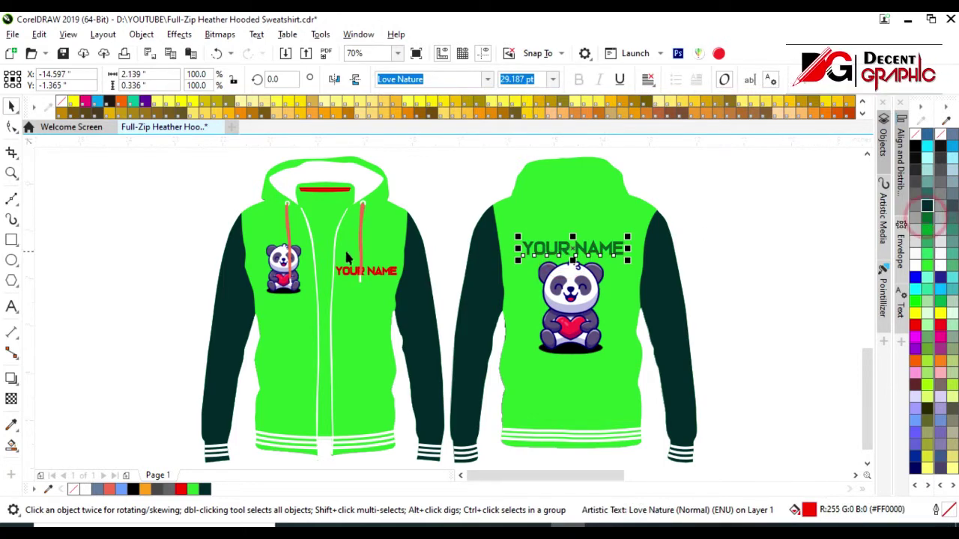
click(387, 273)
click(927, 217)
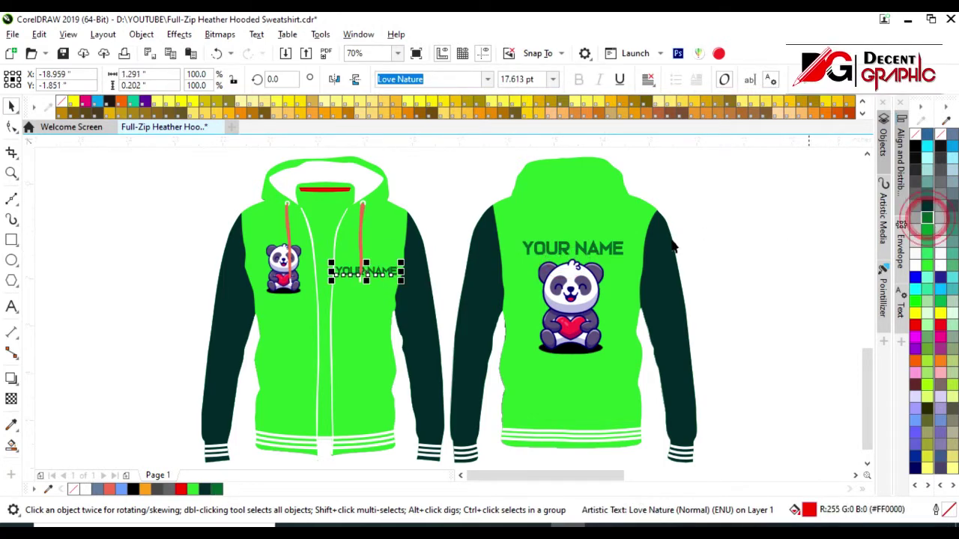
- Ungroup the front details and colour both drawstrings and the hood-opening bar dark green
click(358, 235)
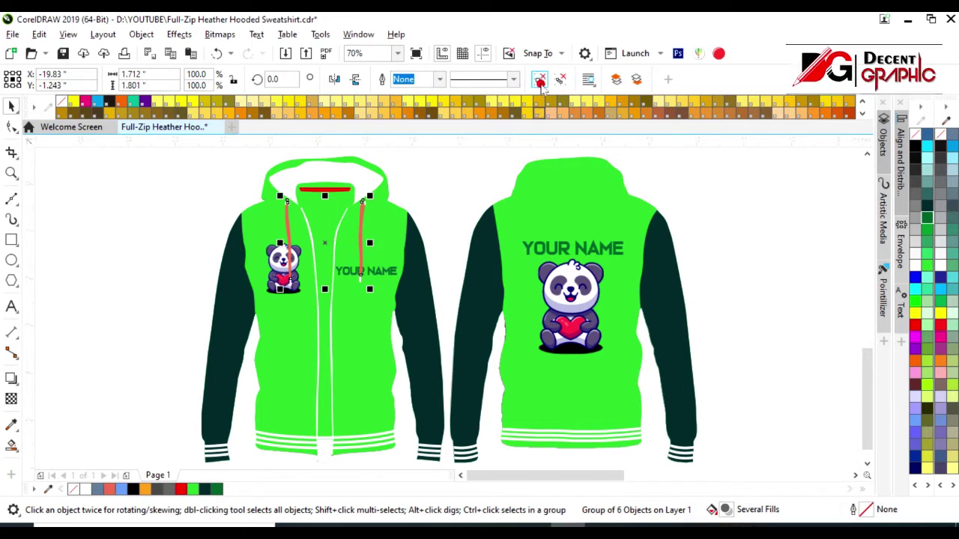
click(539, 80)
click(465, 192)
click(363, 225)
click(927, 217)
click(288, 239)
click(928, 217)
click(324, 189)
click(927, 217)
- Recolour all four sleeves forest green and restore the realistic photo shading
click(221, 398)
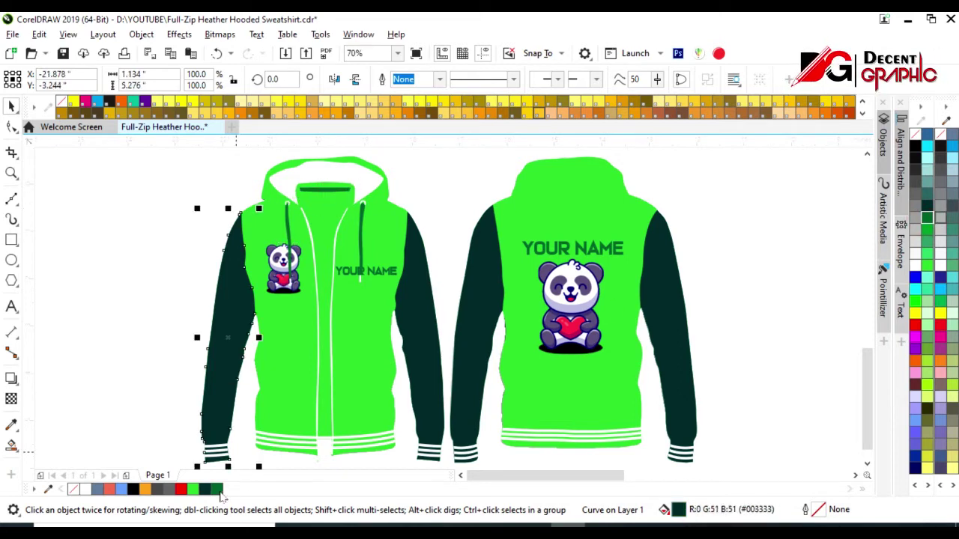
click(426, 368)
click(216, 489)
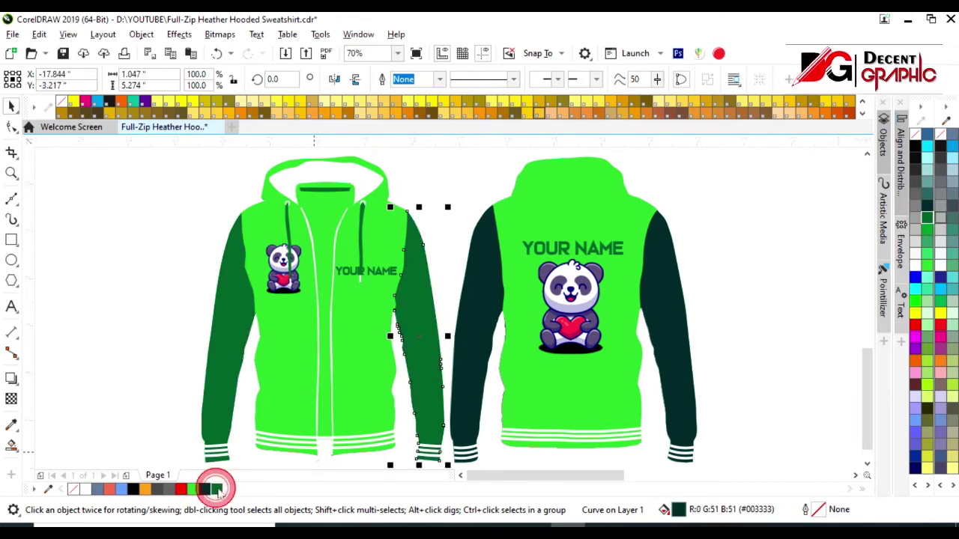
click(484, 337)
click(216, 489)
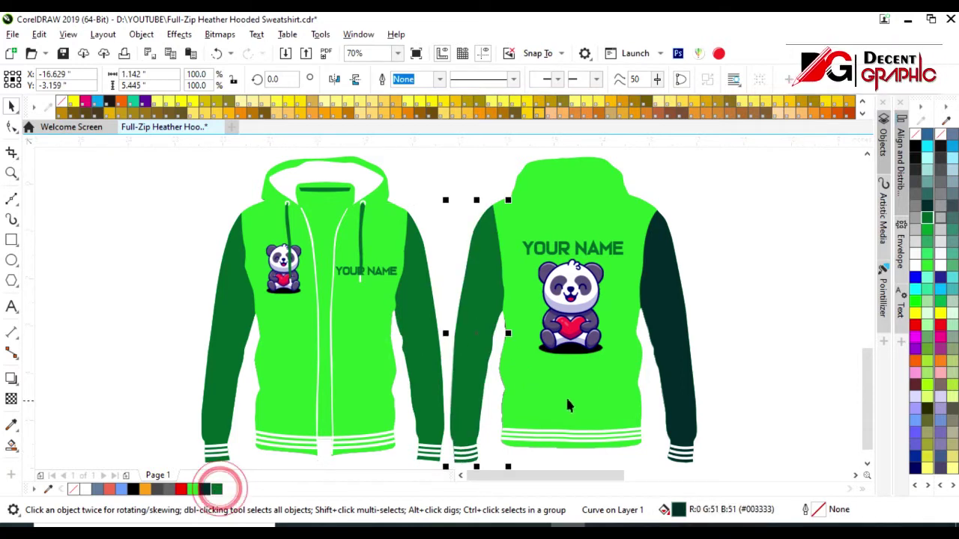
click(659, 344)
click(217, 489)
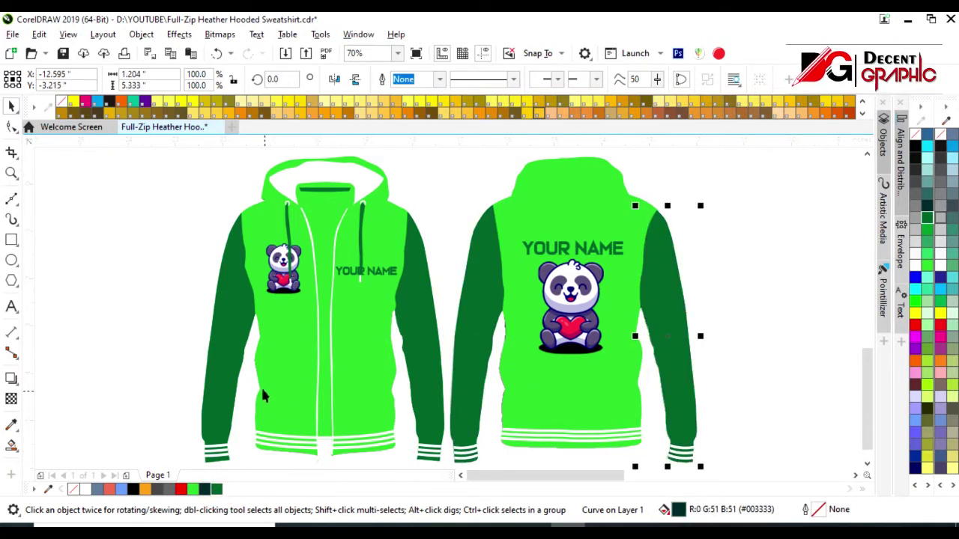
click(247, 380)
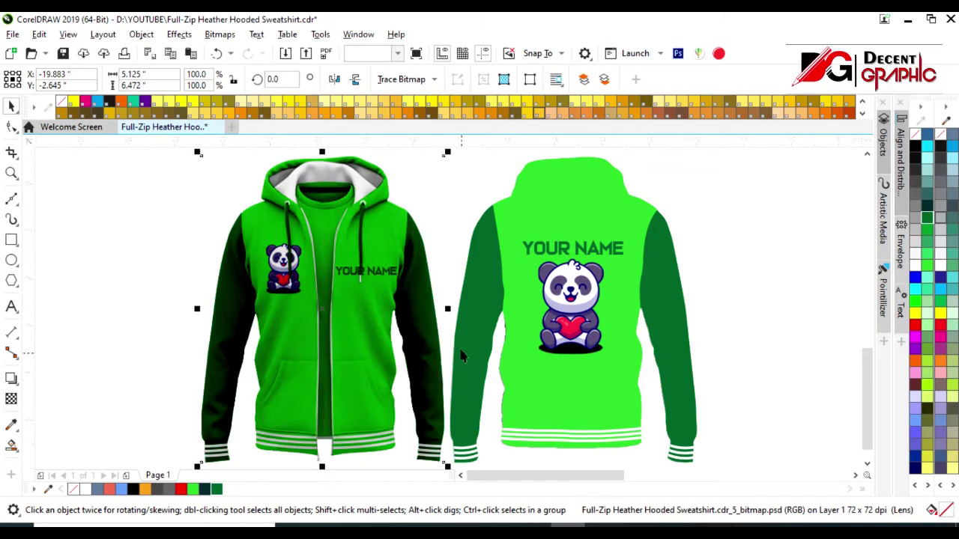
click(487, 387)
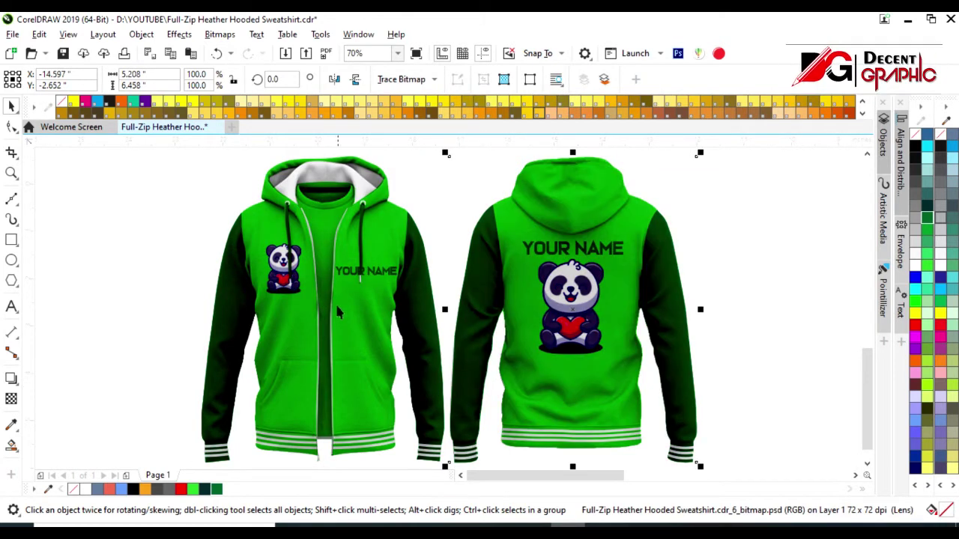
scroll(342, 277, down, 3)
- Copy the green hoodie pair alongside and hide both photo overlays
drag(223, 195, 507, 370)
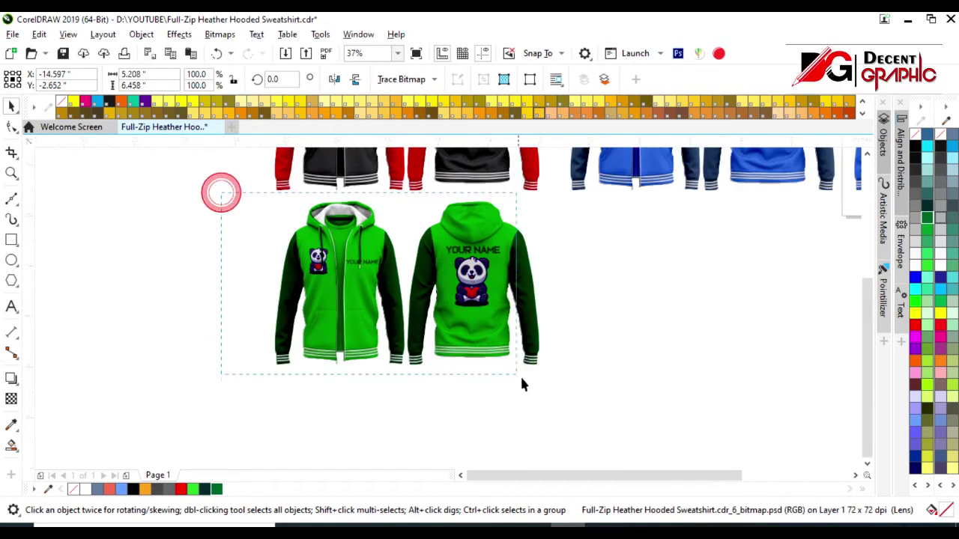
drag(416, 286, 683, 288)
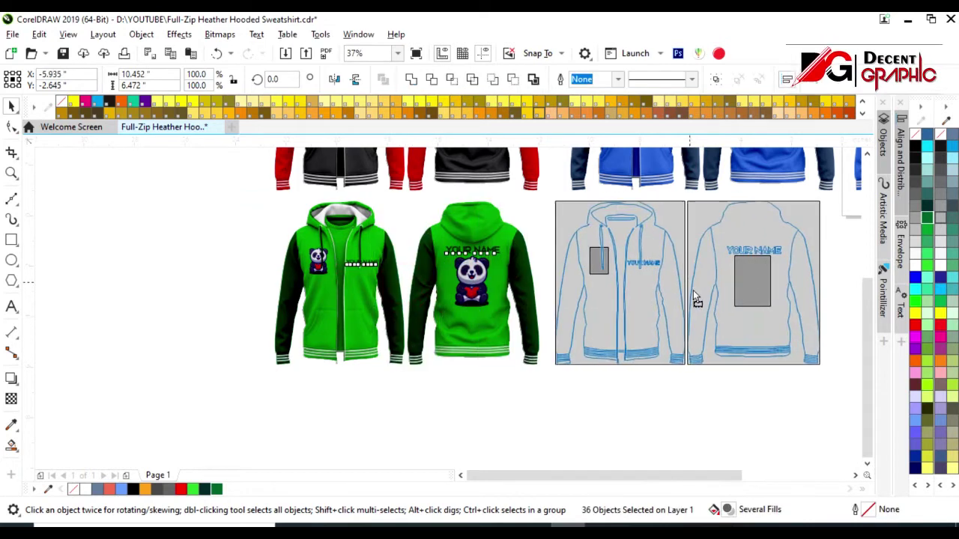
scroll(680, 287, up, 3)
click(793, 269)
click(364, 359)
key(ctrl+r)
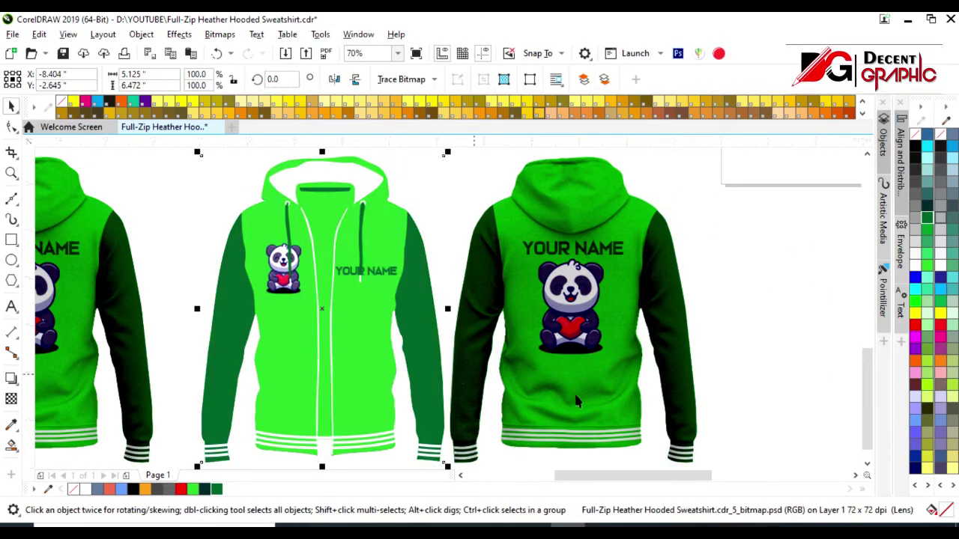
click(608, 400)
key(ctrl+r)
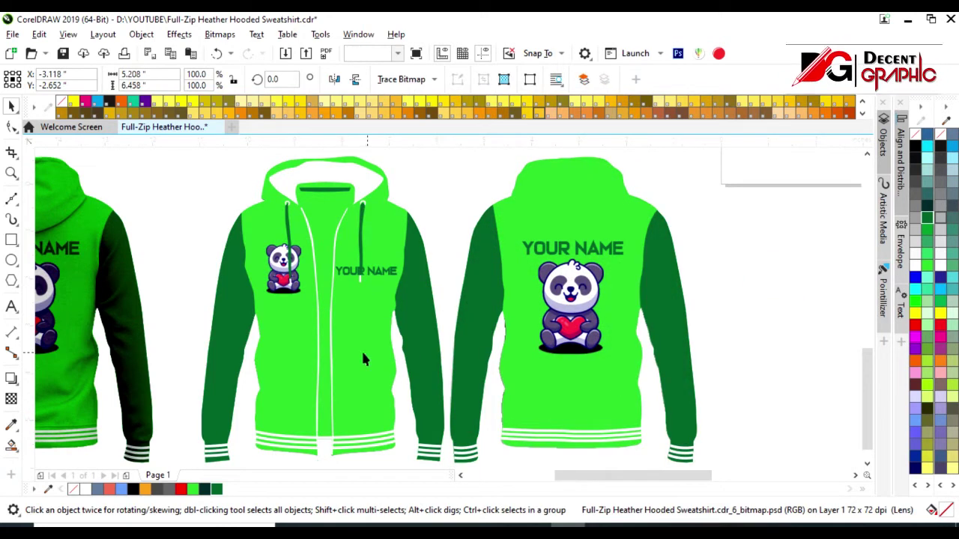
- Fill the hoodie bodies orange
click(363, 350)
click(914, 314)
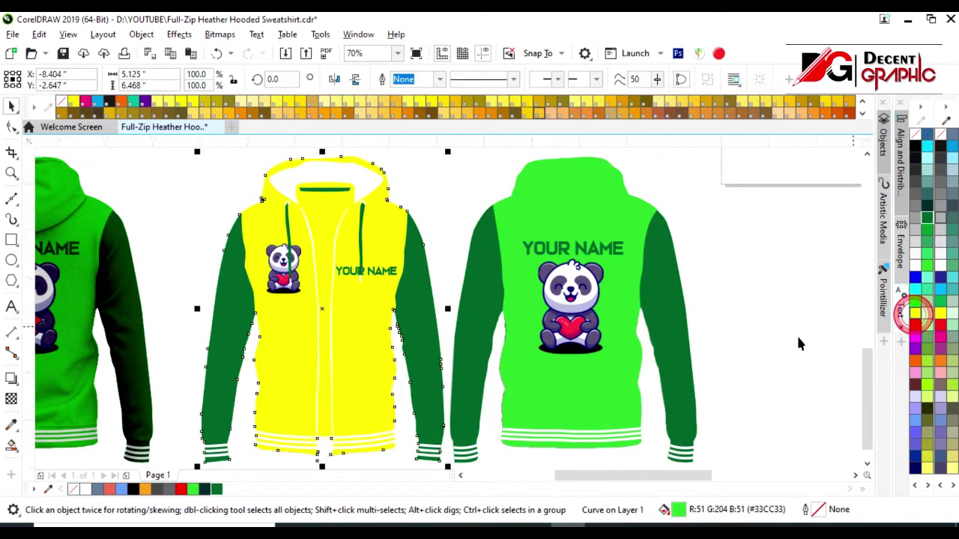
click(606, 379)
click(365, 372)
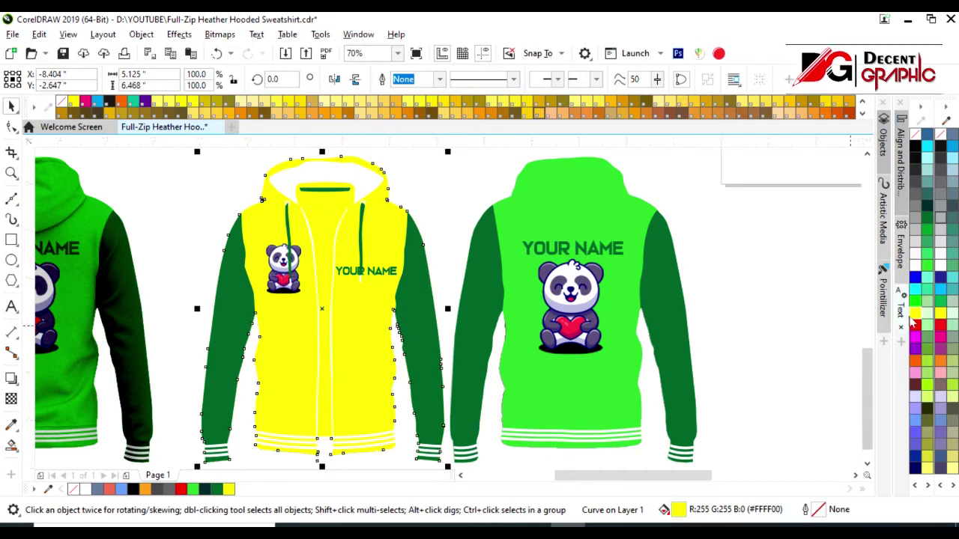
click(144, 489)
click(548, 396)
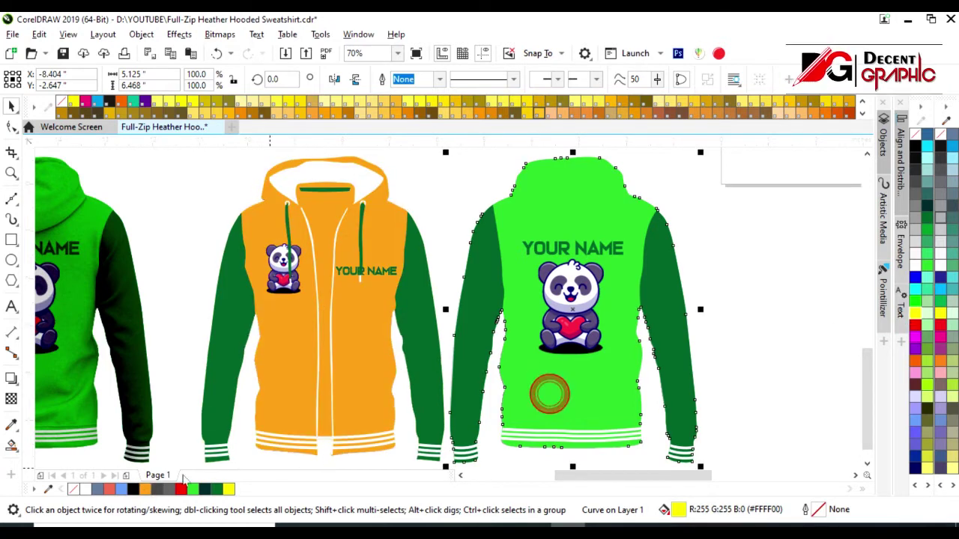
- Fill all four sleeves a deeper orange
click(216, 387)
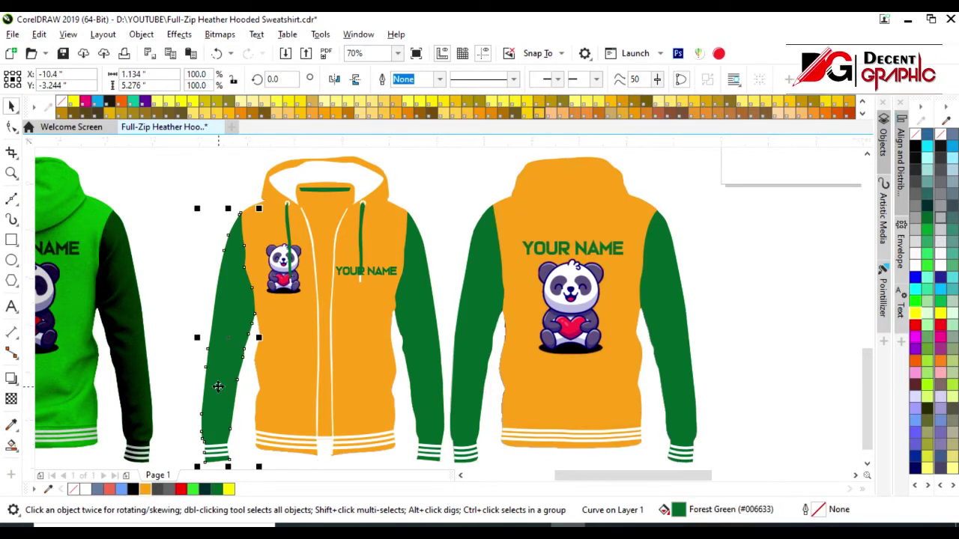
click(915, 363)
click(434, 369)
click(915, 361)
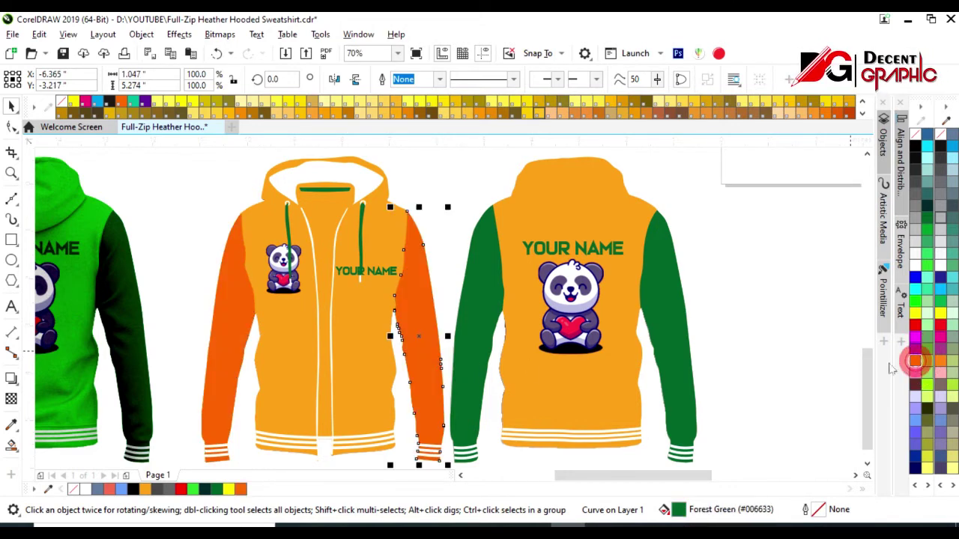
click(472, 373)
click(915, 362)
click(666, 362)
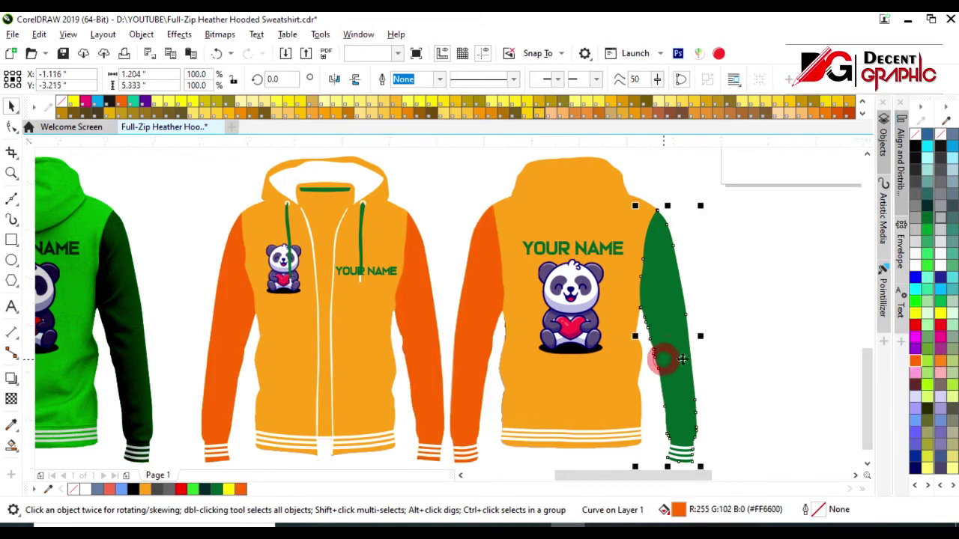
click(921, 359)
- Make the back and front YOUR NAME text white
key(Tab)
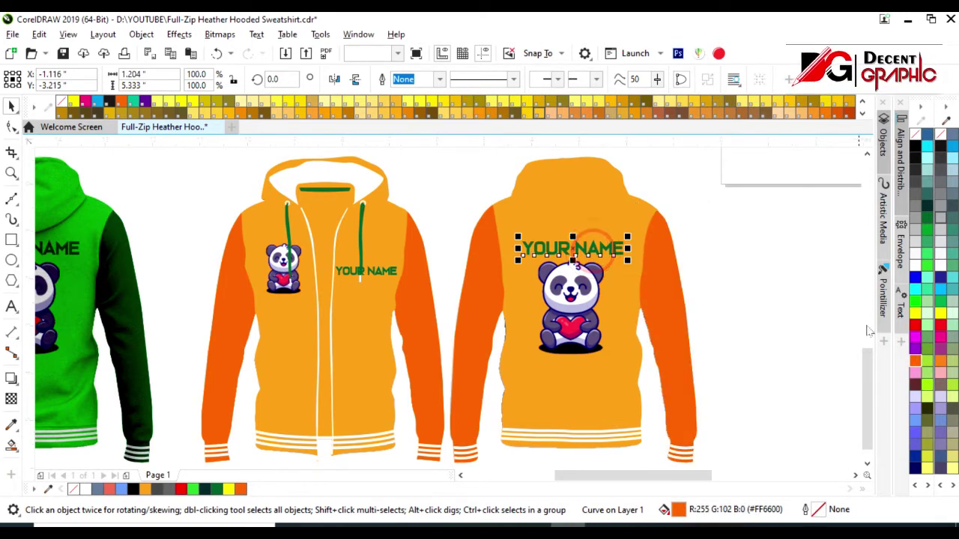
click(915, 362)
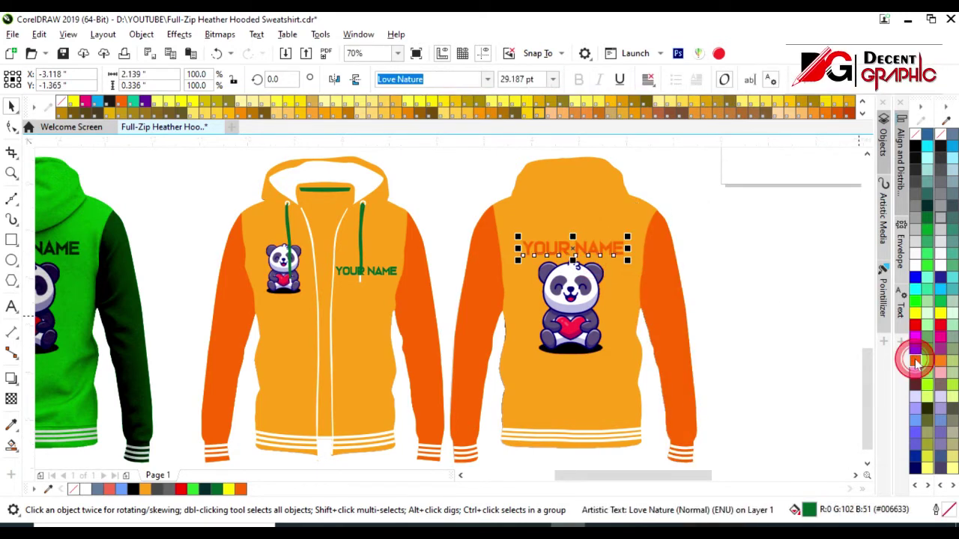
click(915, 265)
click(387, 275)
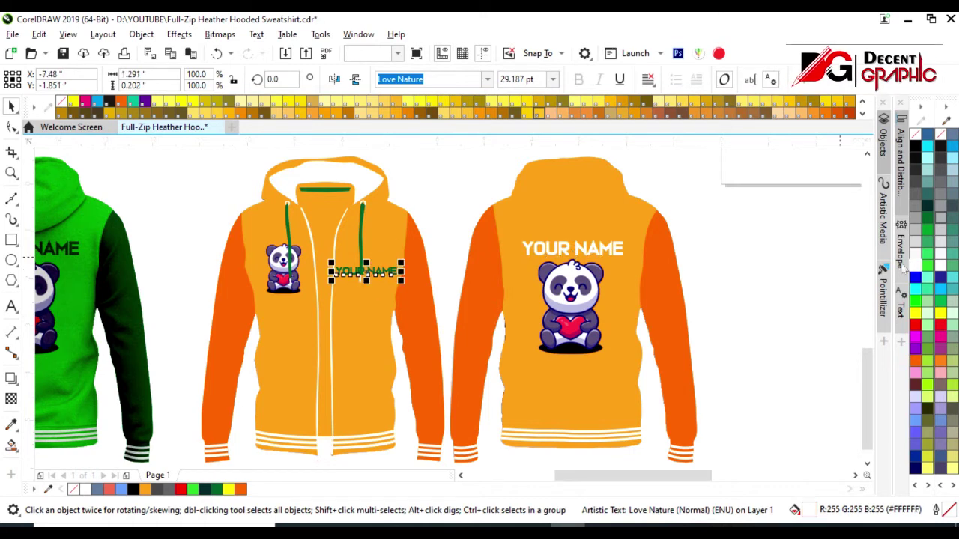
click(915, 265)
- Recolour both front drawstrings orange
click(361, 231)
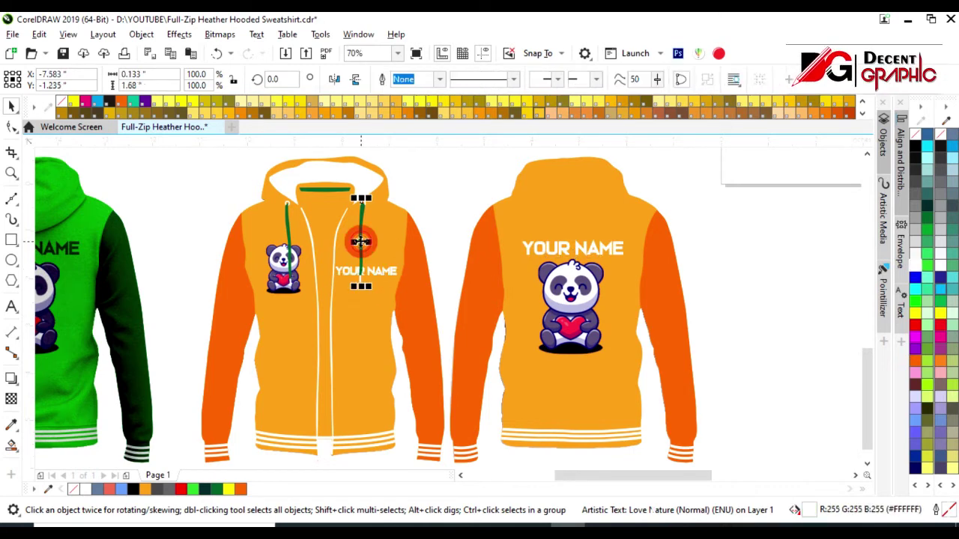
click(915, 363)
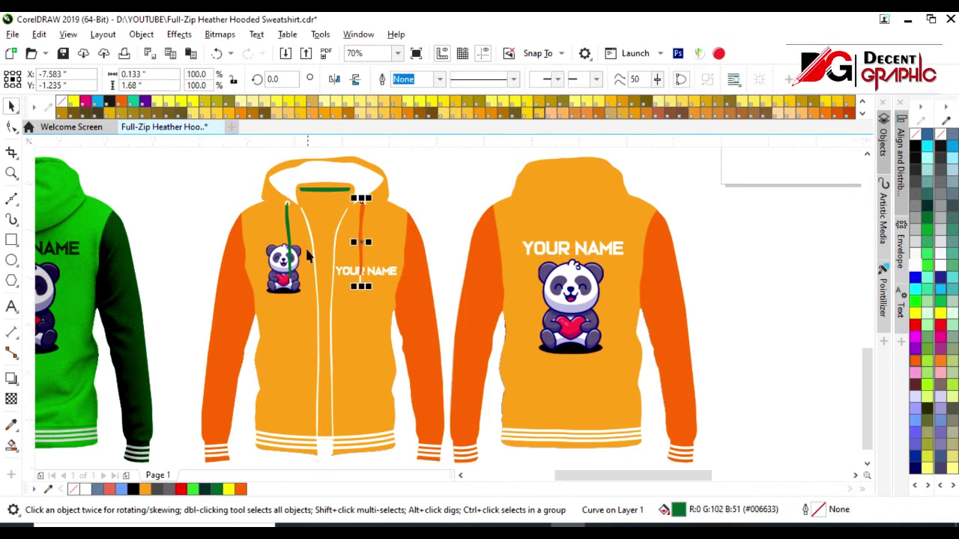
click(290, 232)
click(915, 362)
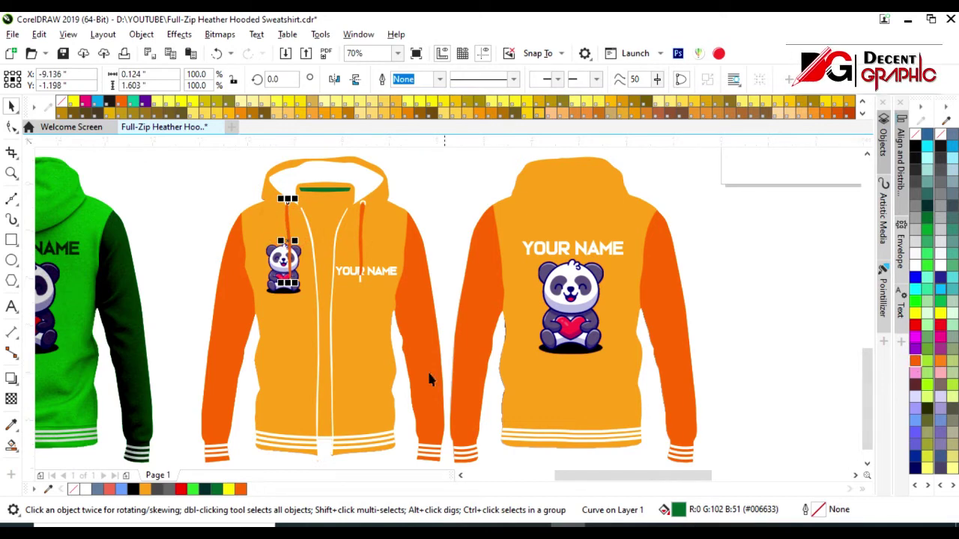
- Bring both hoodie photos to the top, then select the orange pair
alt+click(405, 391)
key(ctrl+Page_Up)
click(494, 391)
key(ctrl+Page_Up)
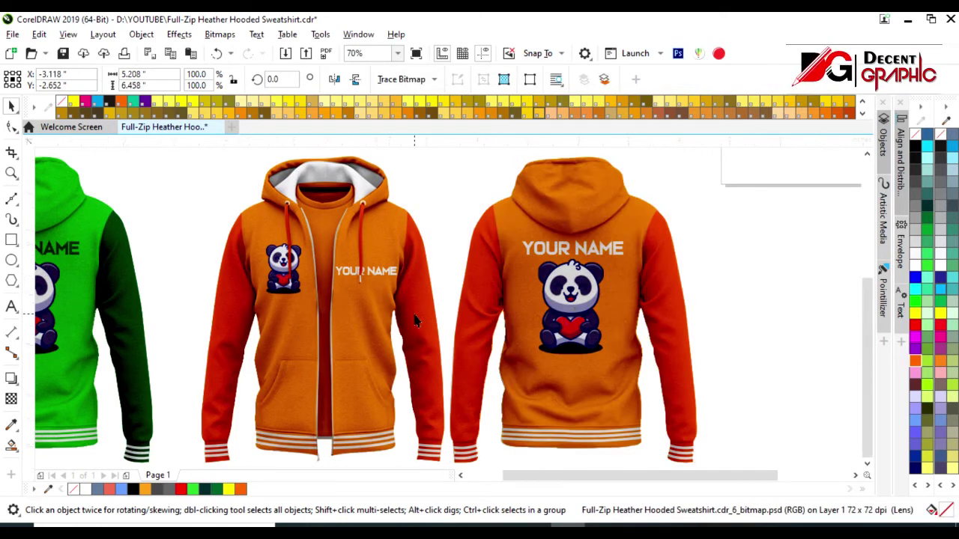
scroll(413, 321, down, 2)
mouse_move(275, 228)
mouse_down()
mouse_move(551, 412)
mouse_move(599, 417)
mouse_up()
- Copy the orange hoodie pair to the right and send its hoodie photos behind the artwork
mouse_move(437, 318)
mouse_down()
mouse_move(714, 318)
mouse_move(708, 309)
mouse_up()
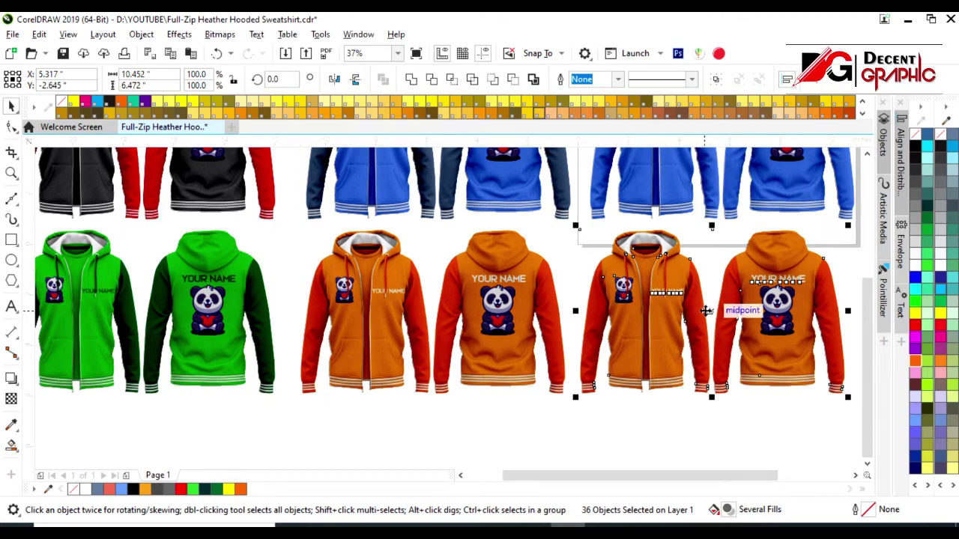
scroll(413, 311, up, 3)
click(364, 367)
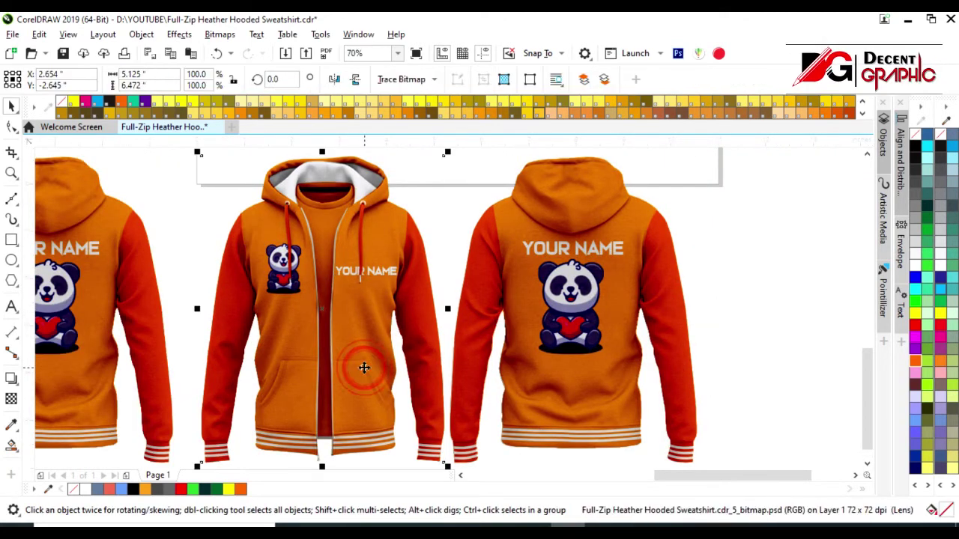
click(559, 388)
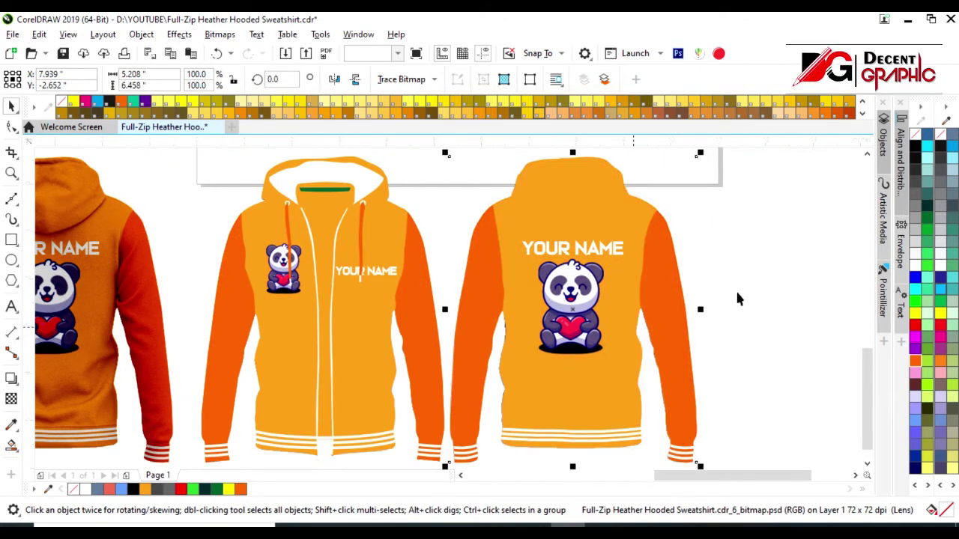
click(754, 285)
- Fill the front and back hoodie bodies pink
click(380, 359)
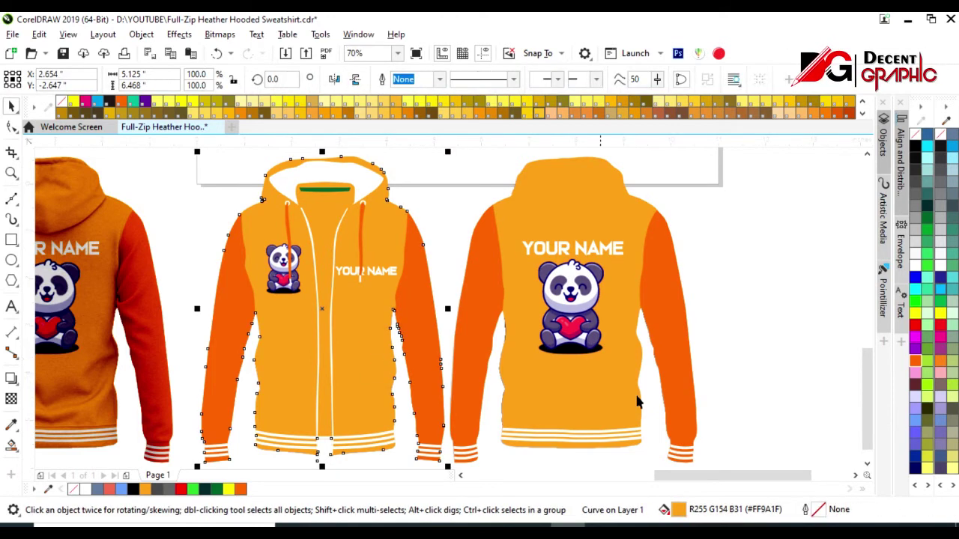
click(927, 486)
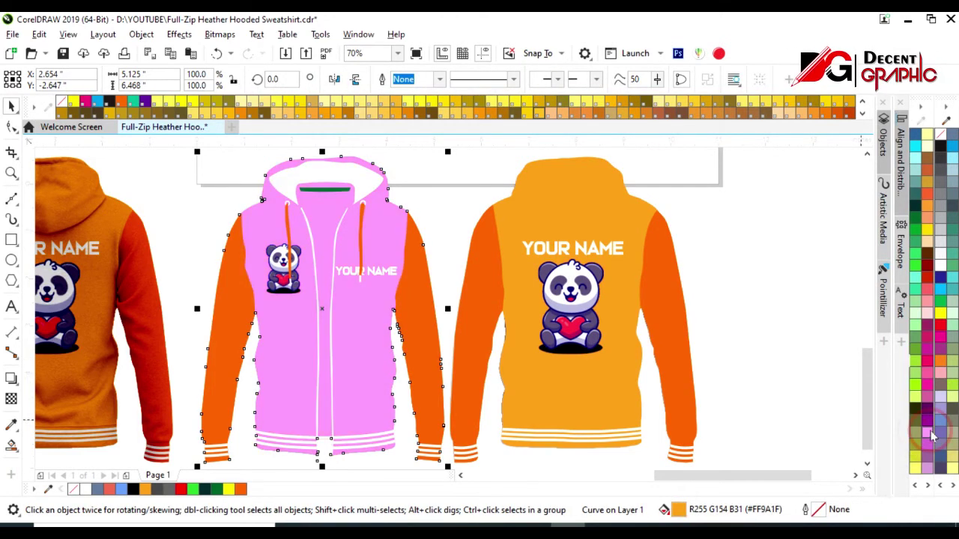
click(927, 433)
click(582, 392)
click(251, 489)
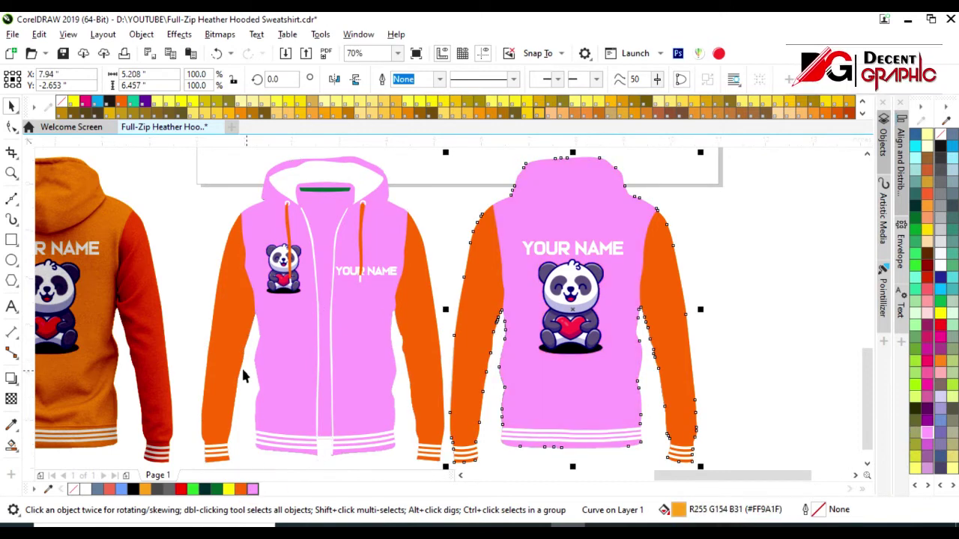
- Colour all four sleeves of the front and back hoodies deep violet
click(229, 365)
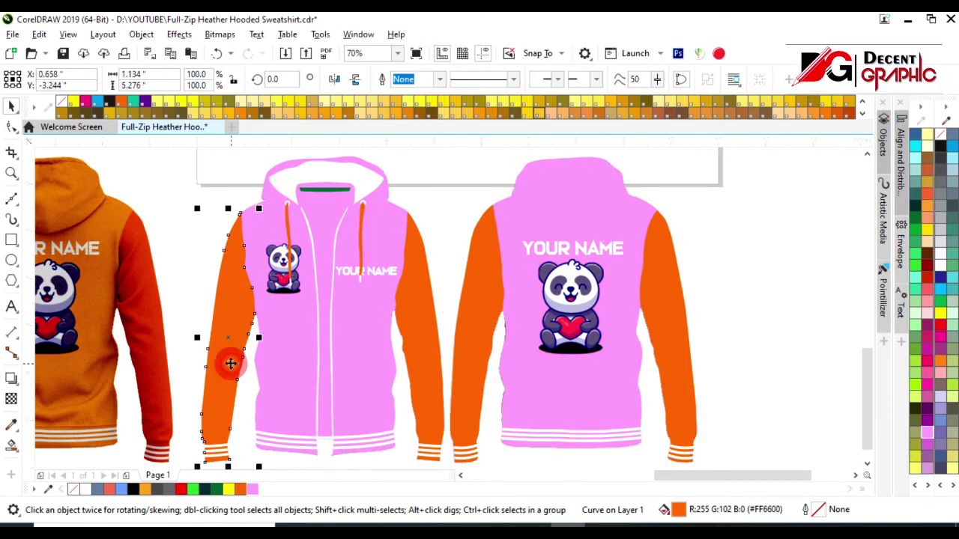
click(929, 412)
click(433, 371)
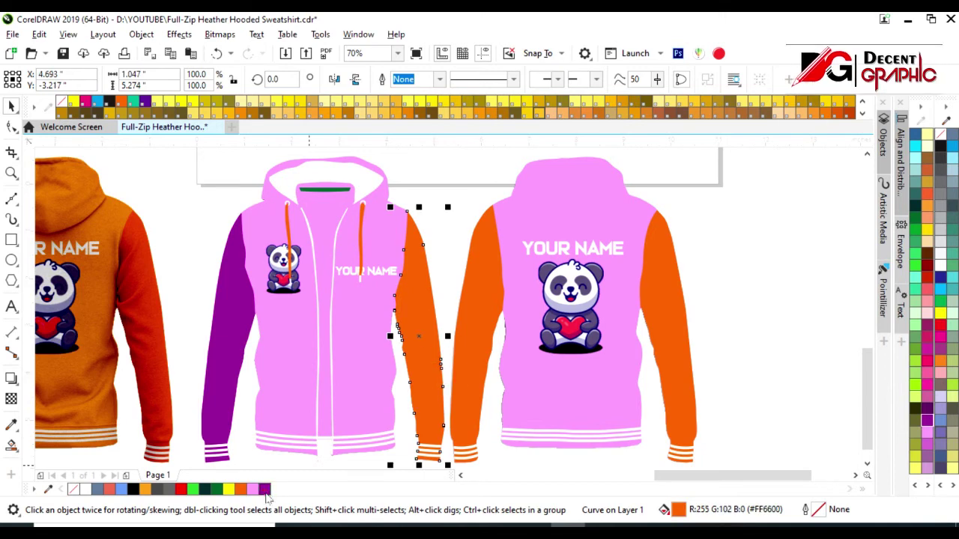
click(263, 489)
click(474, 374)
click(263, 489)
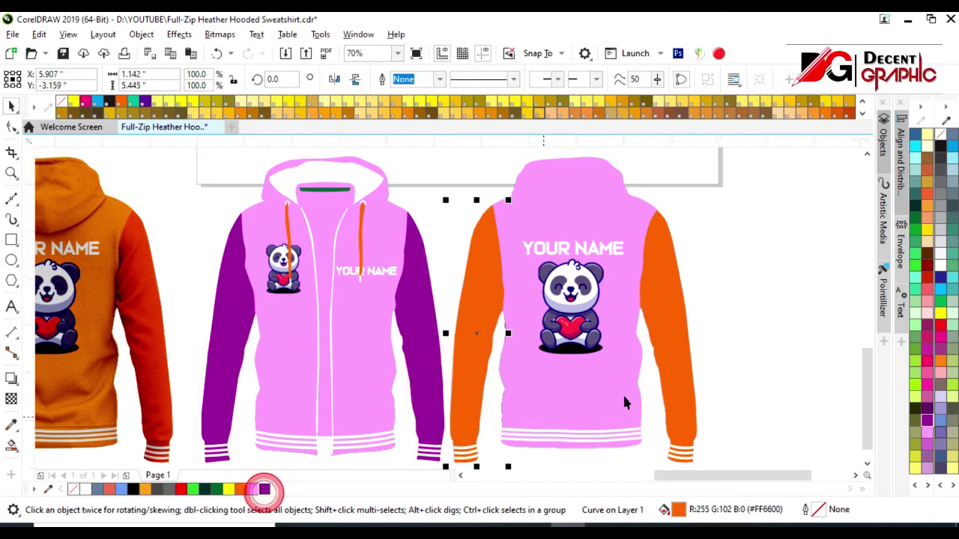
click(663, 361)
click(263, 490)
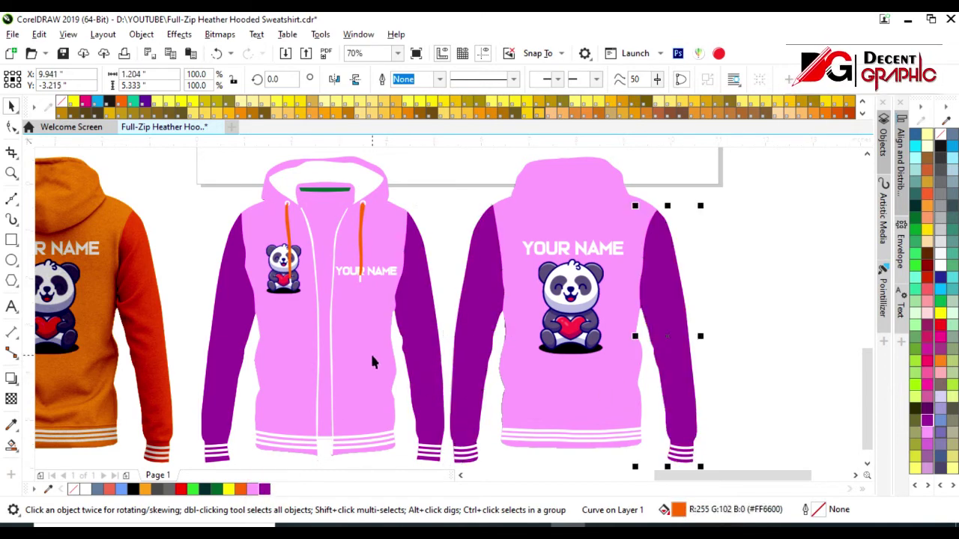
- Colour both drawstrings and both YOUR NAME texts deep violet, then bring the hoodie photos forward
click(362, 242)
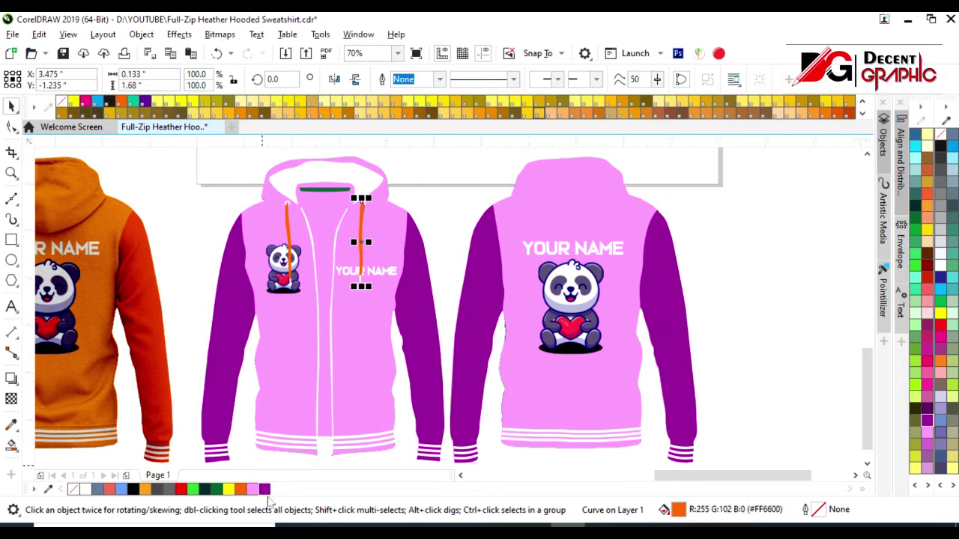
click(263, 489)
click(287, 236)
click(266, 489)
click(382, 270)
click(265, 489)
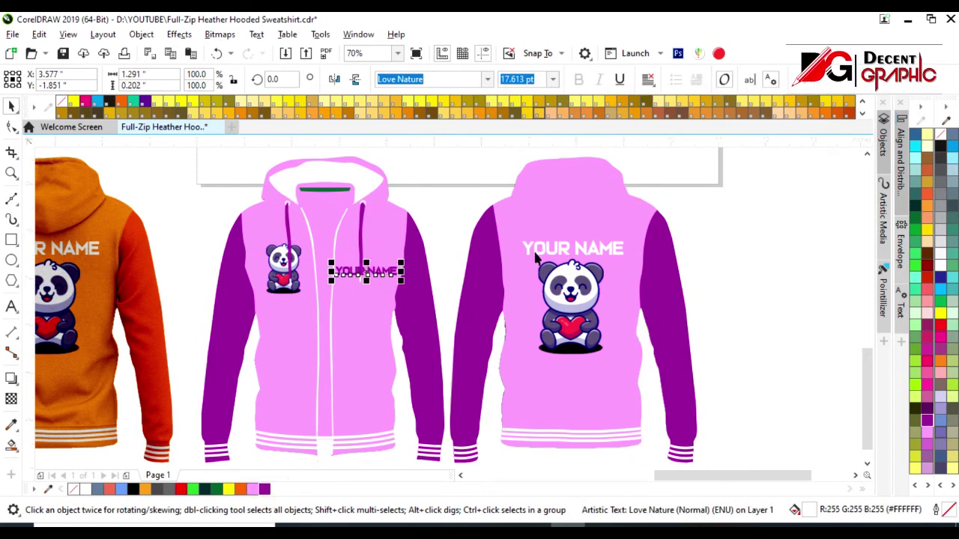
click(540, 249)
click(265, 489)
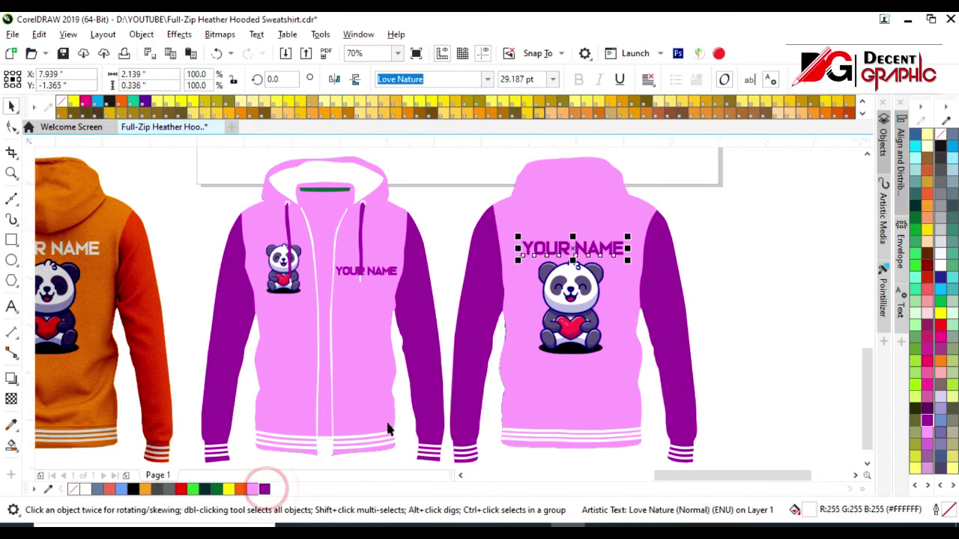
click(407, 412)
click(488, 396)
scroll(488, 371, down, 2)
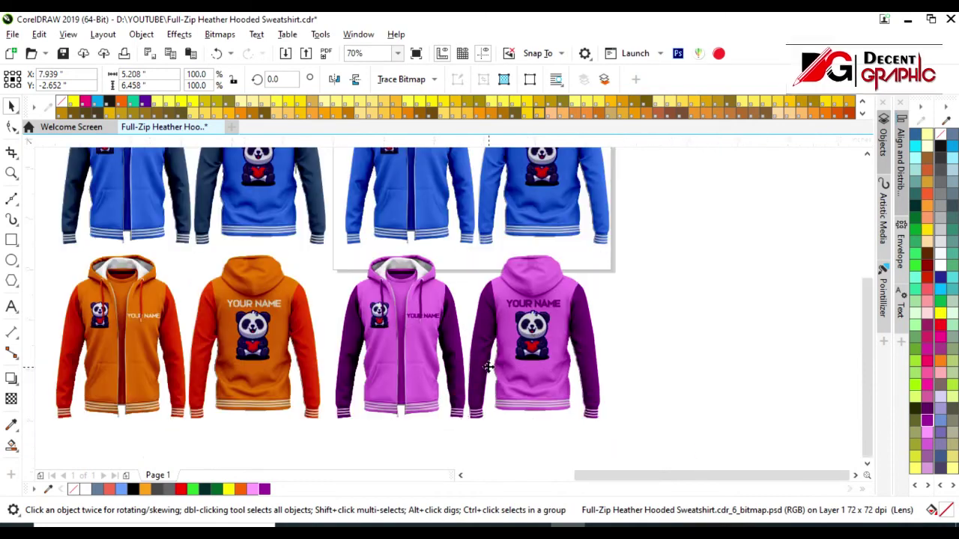
scroll(491, 373, down, 2)
drag(611, 211, 103, 428)
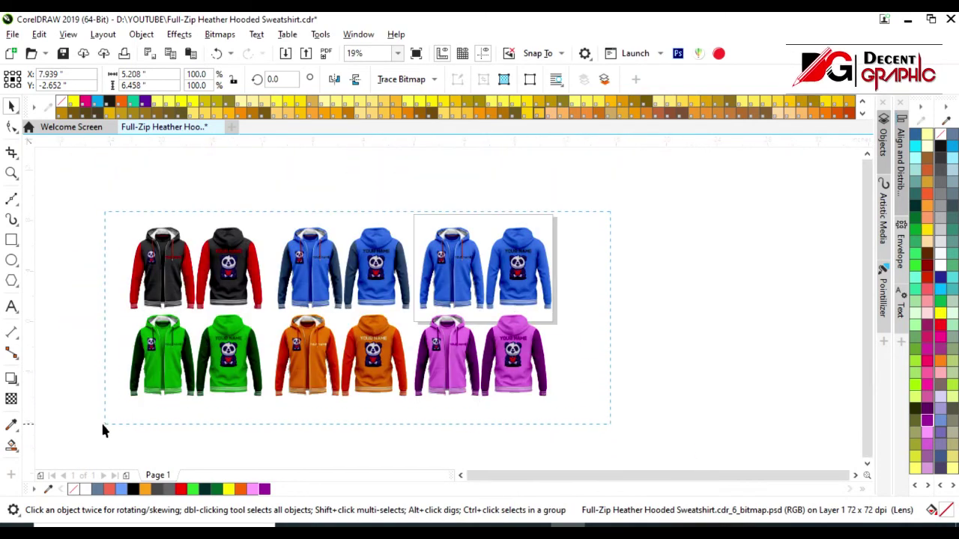
key(shift+F2)
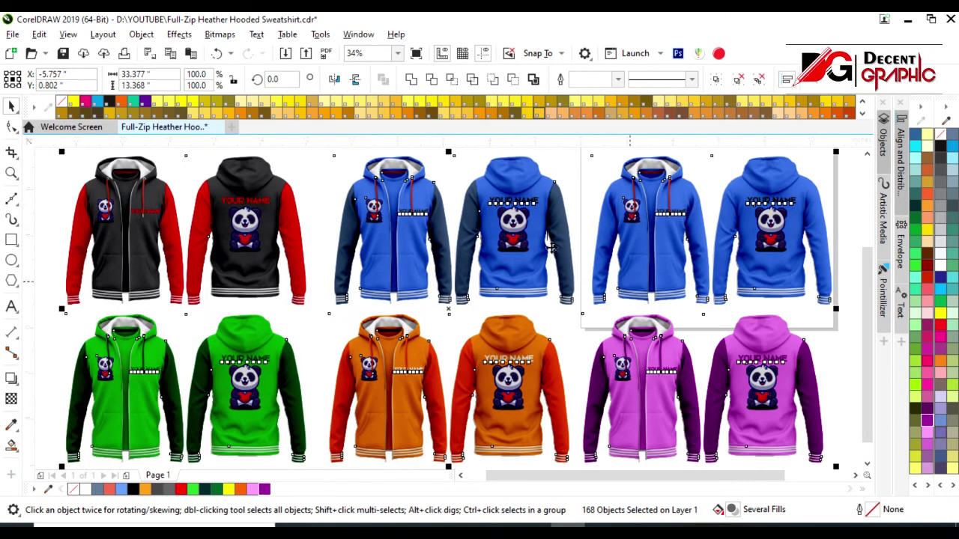
click(56, 251)
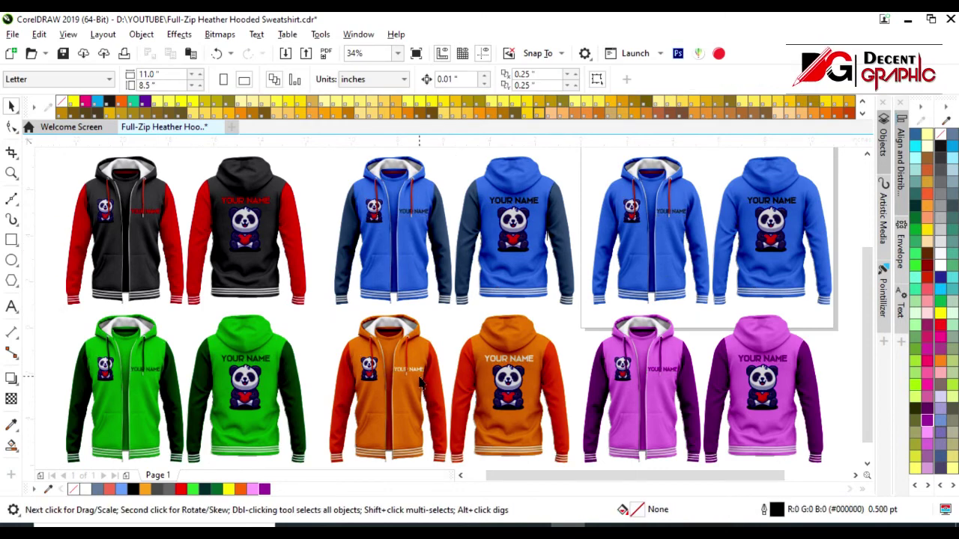